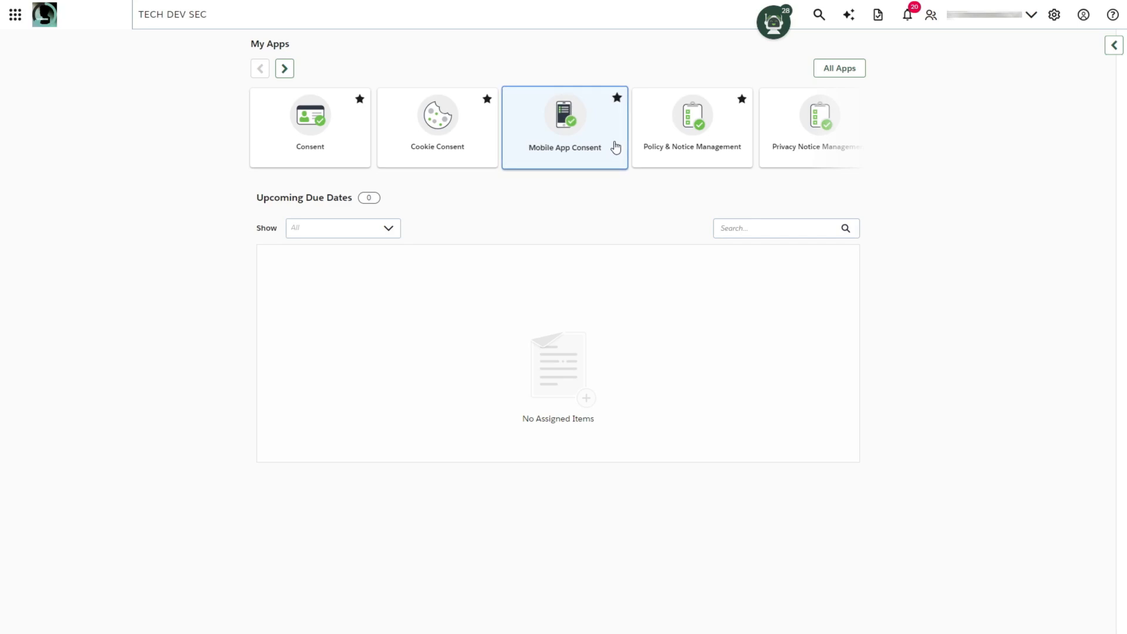
# Start adding a mobile app in Mobile App Consent and name it "TDS-MB Android"
pyautogui.click(615, 147)
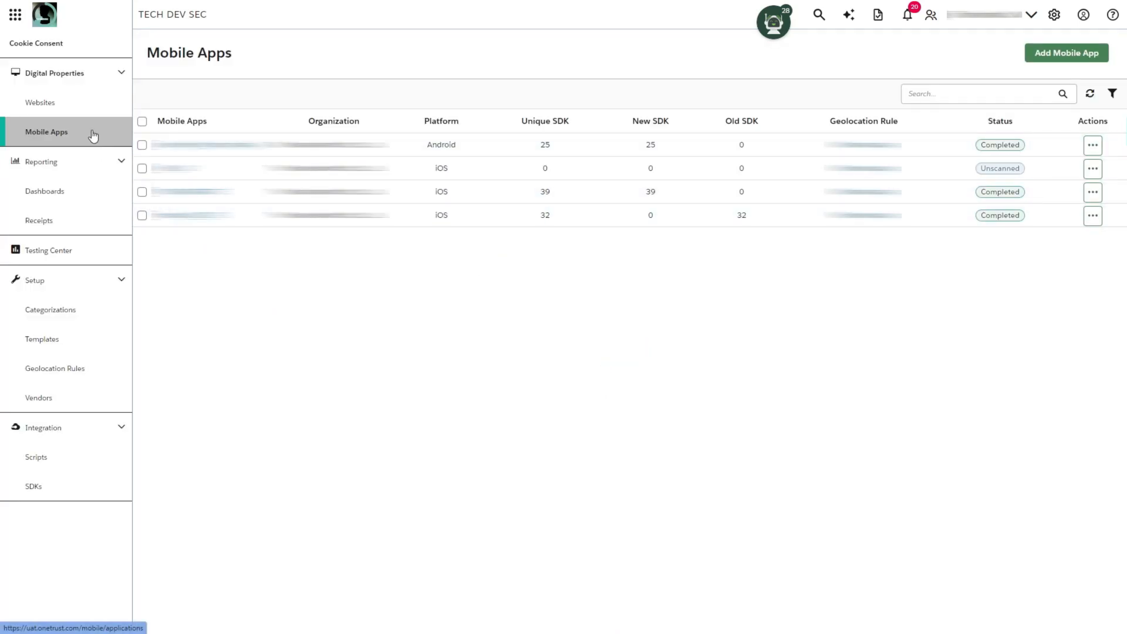
pyautogui.click(1085, 53)
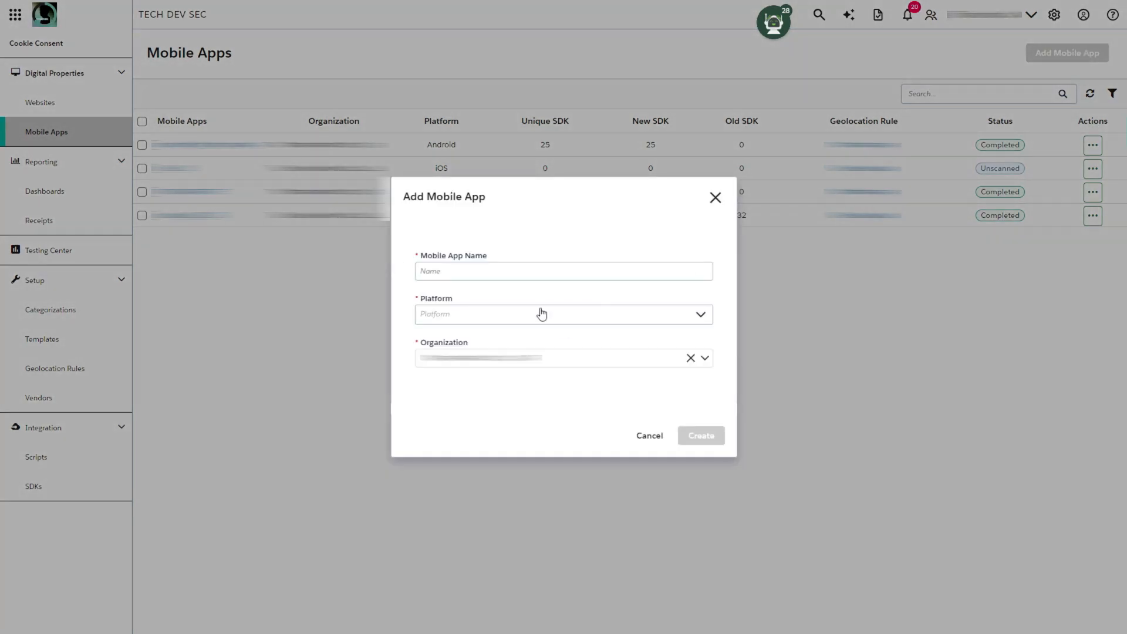
pyautogui.click(560, 272)
pyautogui.write('TDS-')
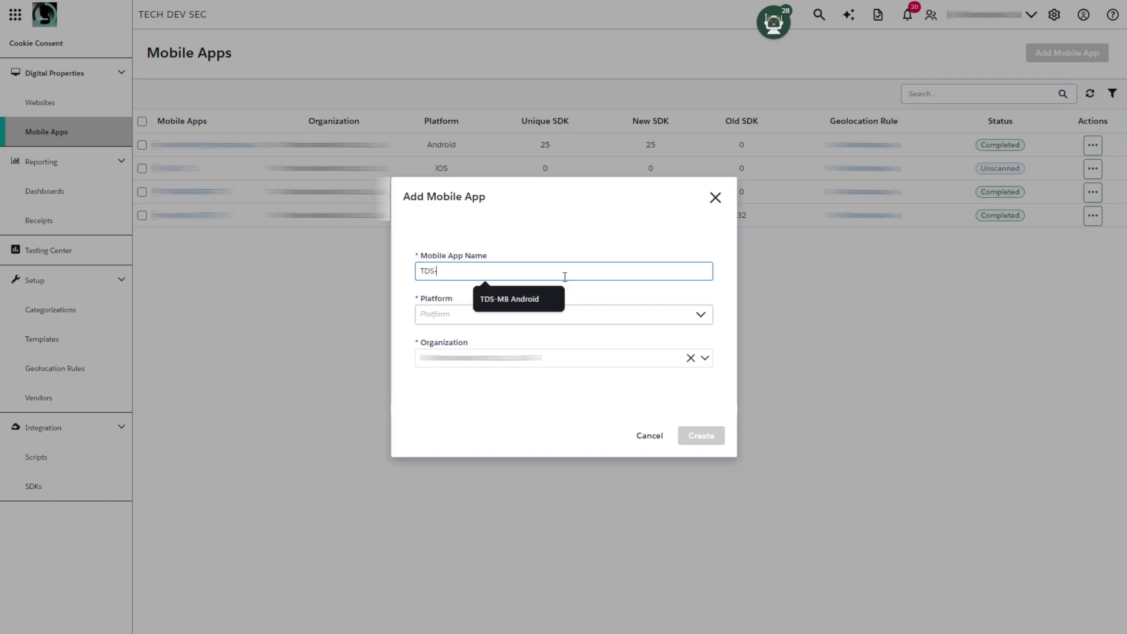
pyautogui.write('MB Android')
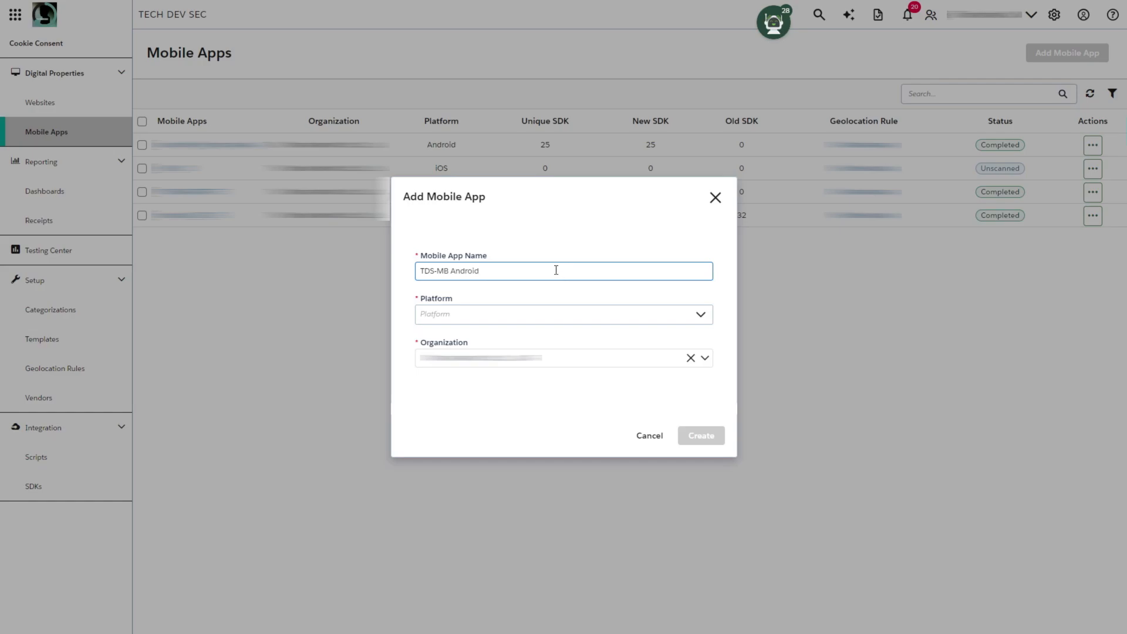
# Create the mobile app for the Android platform with Android-TestFile-1 .apk attached for scanning
pyautogui.click(547, 318)
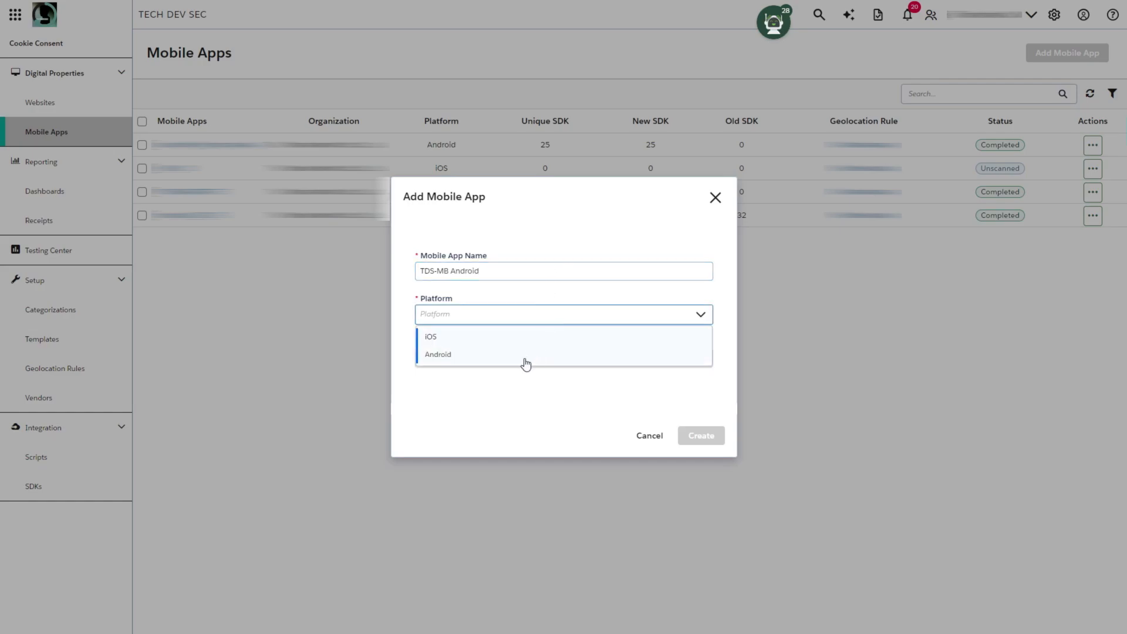
pyautogui.click(446, 354)
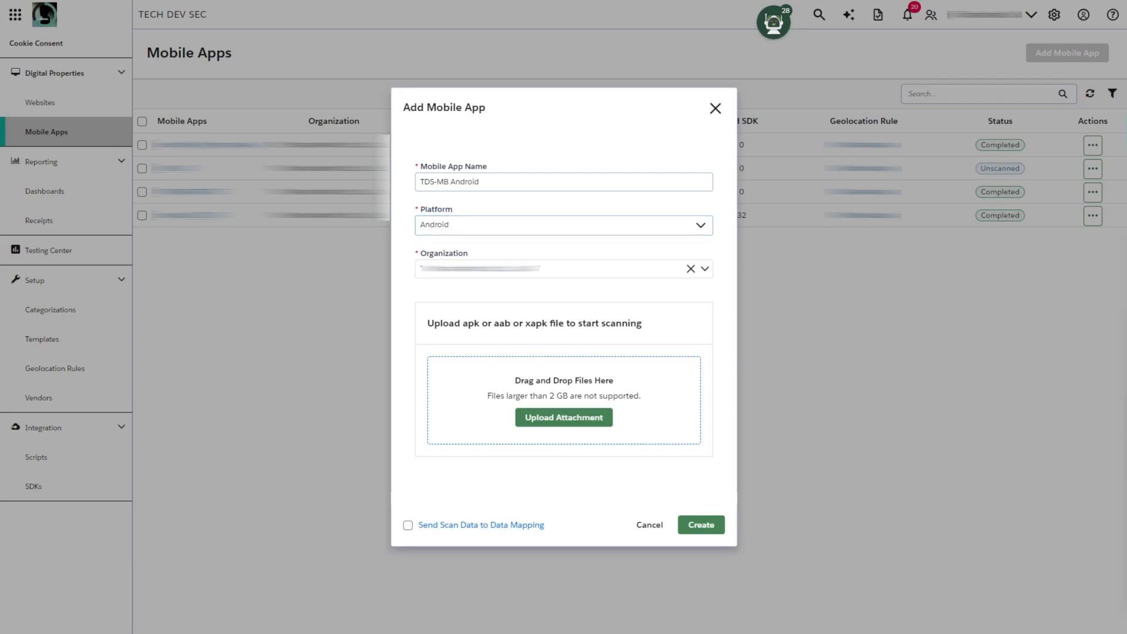
pyautogui.moveTo(804, 398); pyautogui.dragTo(641, 397)
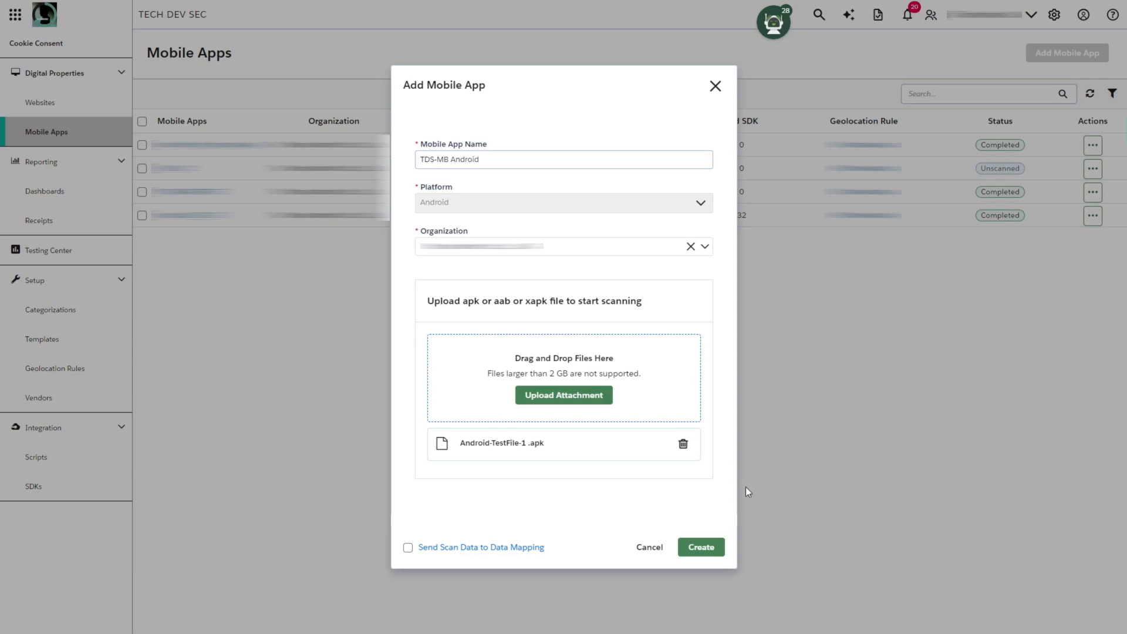
pyautogui.click(701, 547)
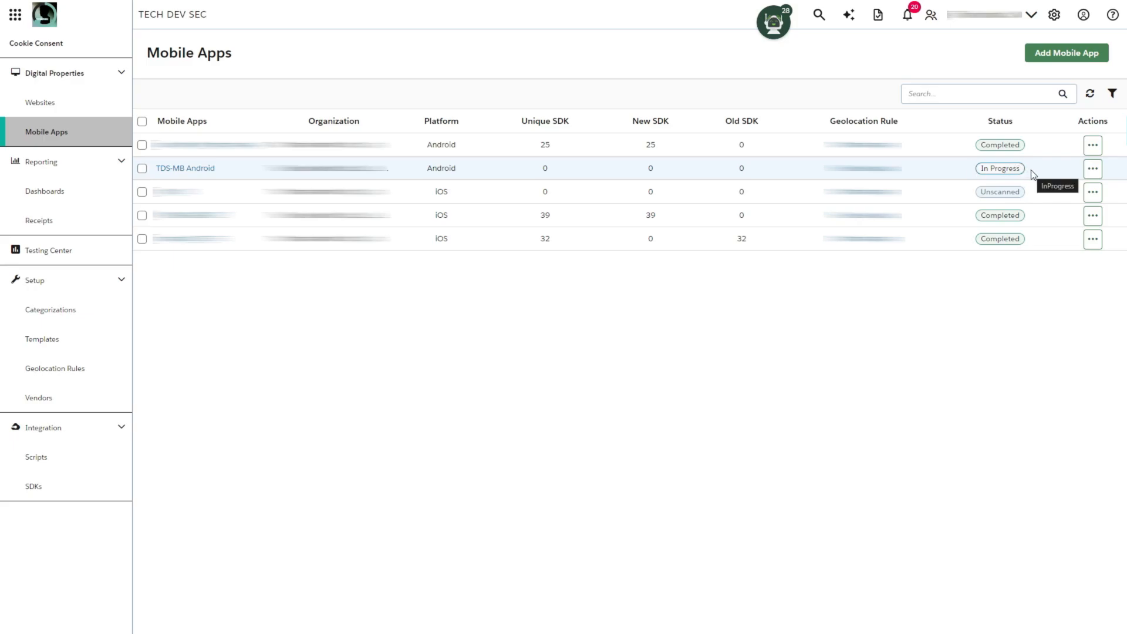
# Refresh the mobile apps list and review the SDK scan results of TDS-MB Android
pyautogui.click(1090, 96)
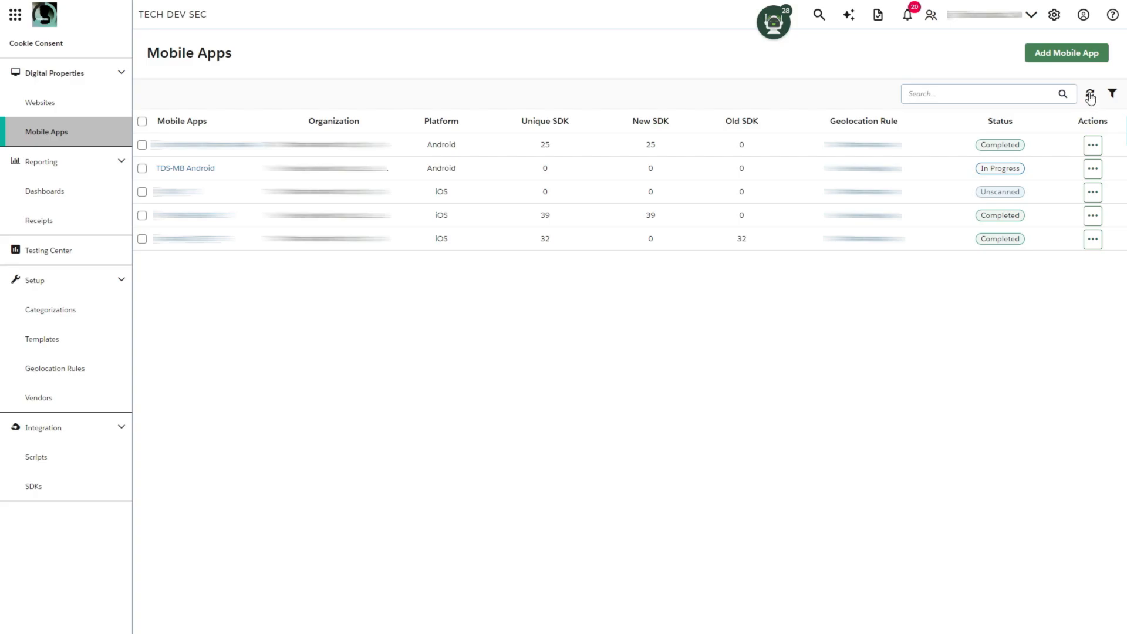
pyautogui.click(1090, 96)
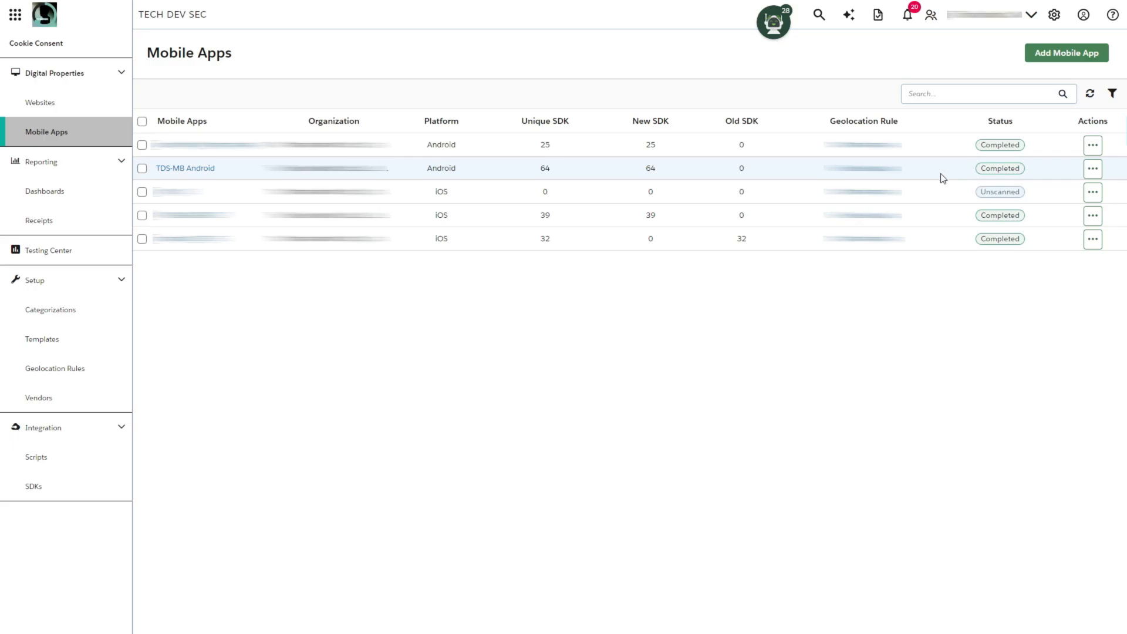
pyautogui.click(175, 169)
pyautogui.click(603, 120)
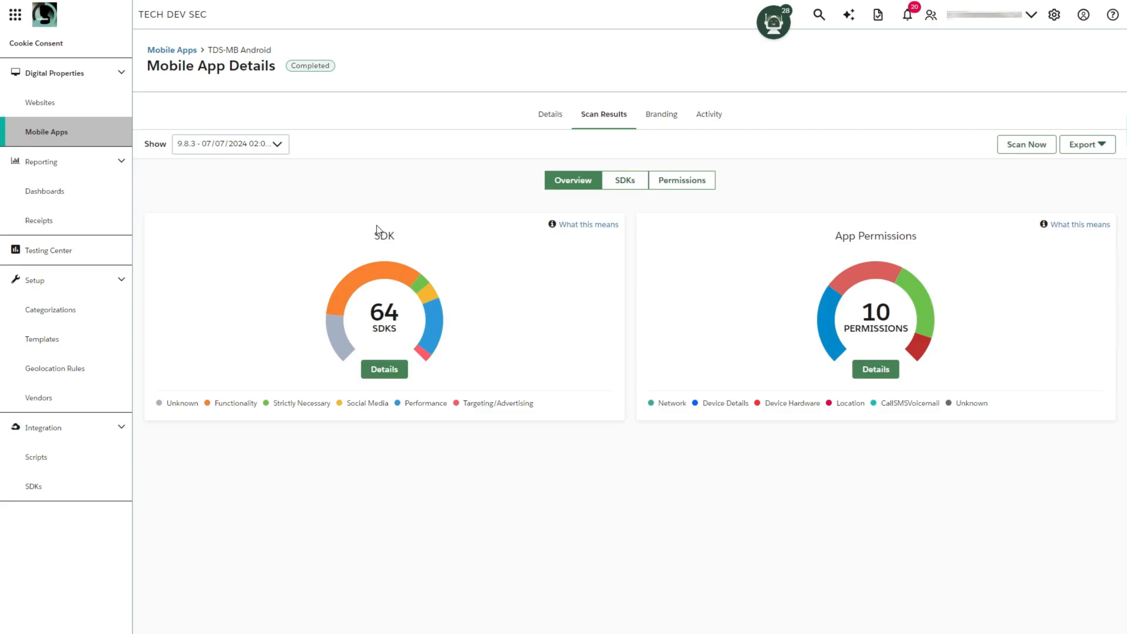
pyautogui.click(633, 180)
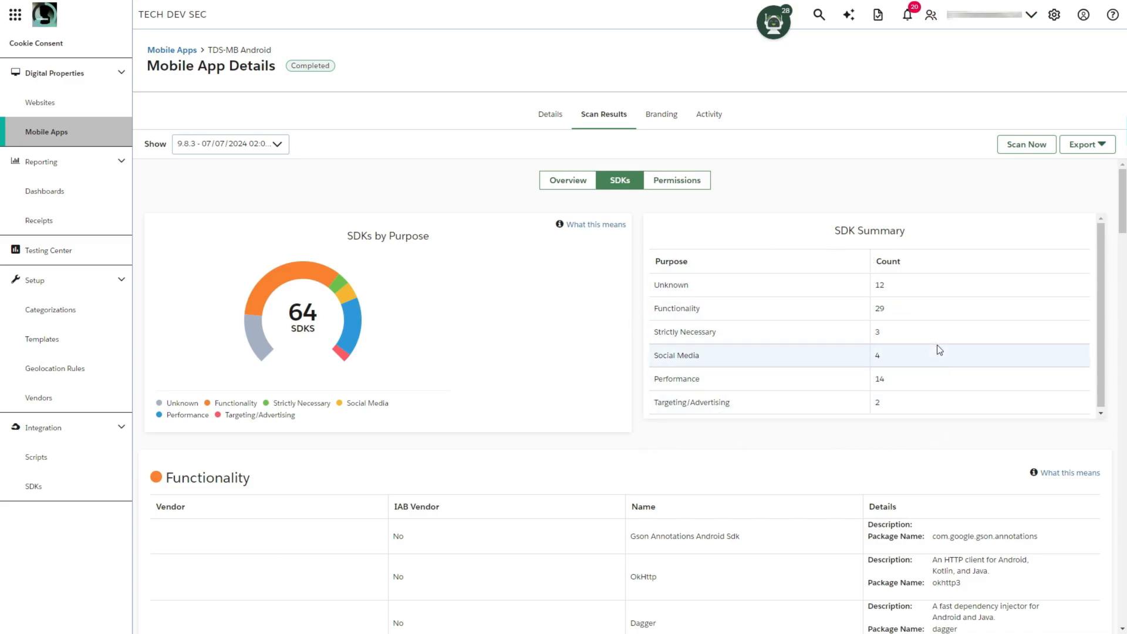
pyautogui.scroll(-1, 882, 390)
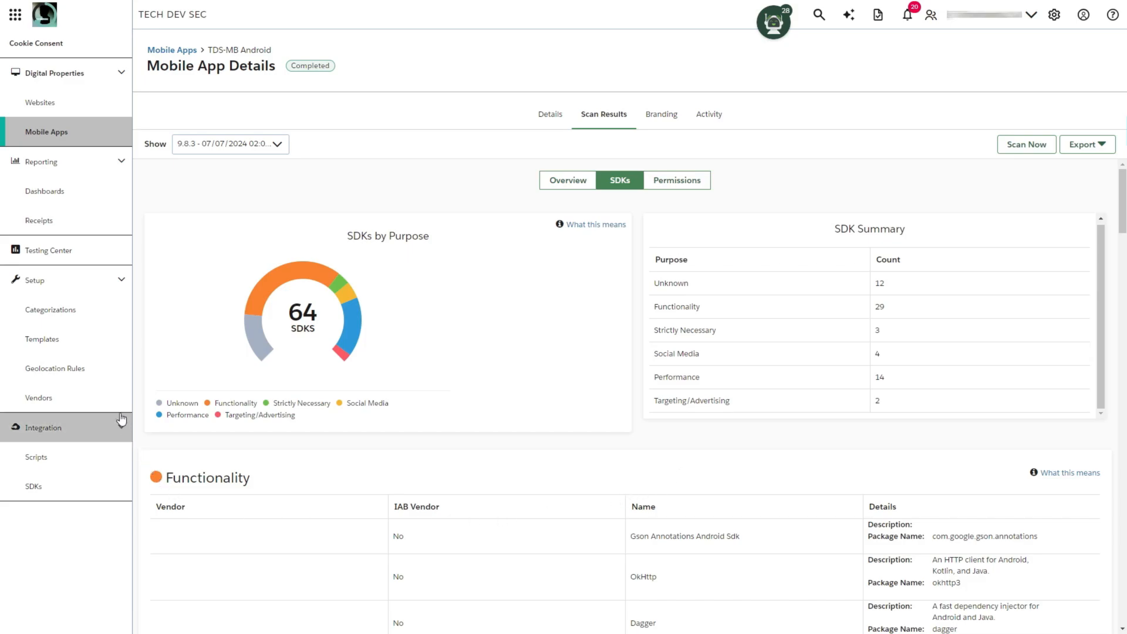
# Create a GDPR (General Data Protection Regulation) template named "TDS-MB Template" with English as the default language and an organization assigned
pyautogui.click(95, 342)
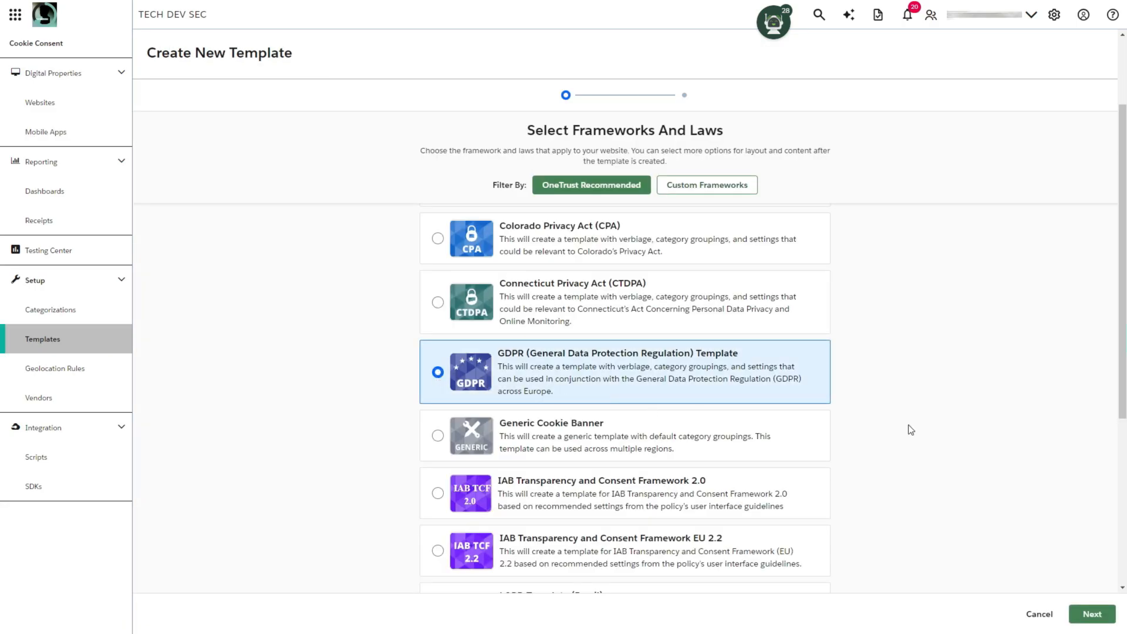
pyautogui.click(1090, 613)
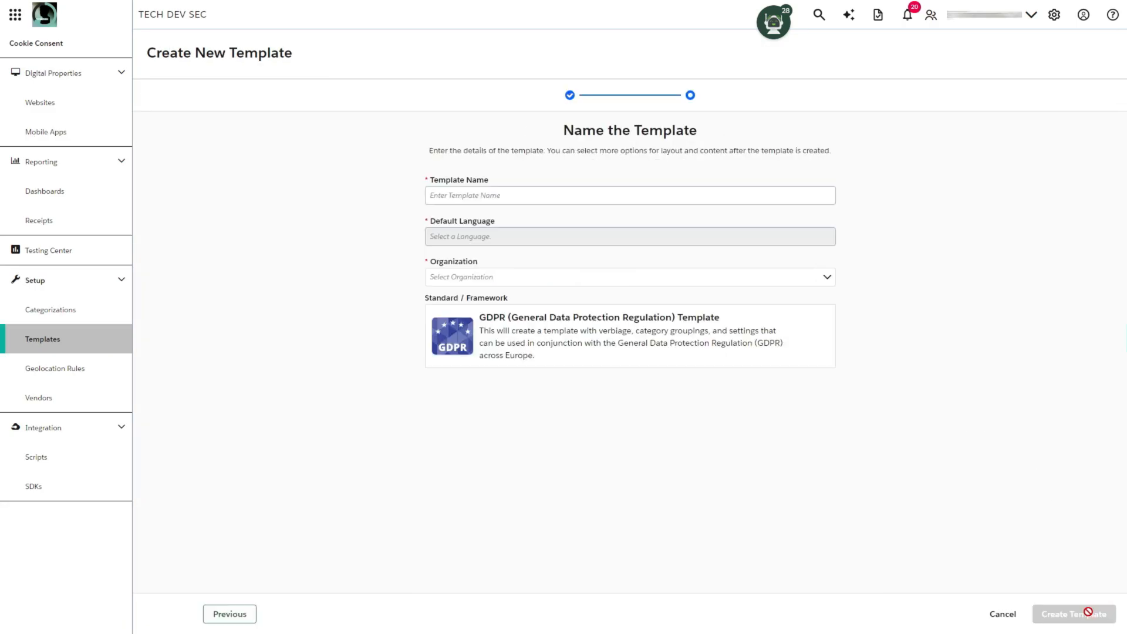
pyautogui.click(590, 195)
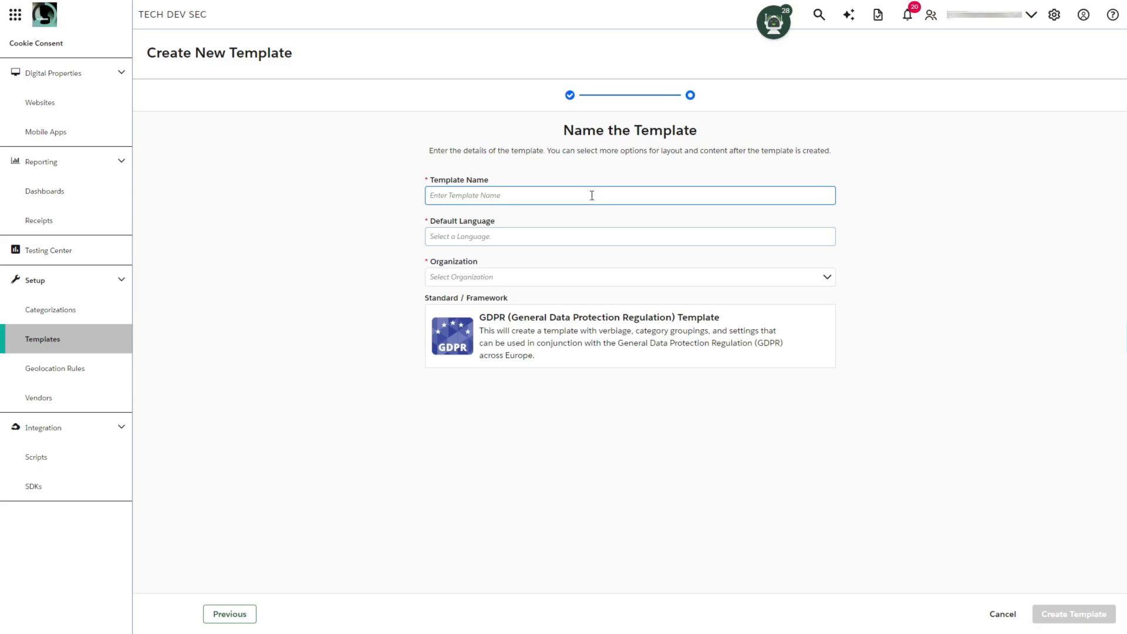
pyautogui.write('TDS-MB Template')
pyautogui.click(572, 234)
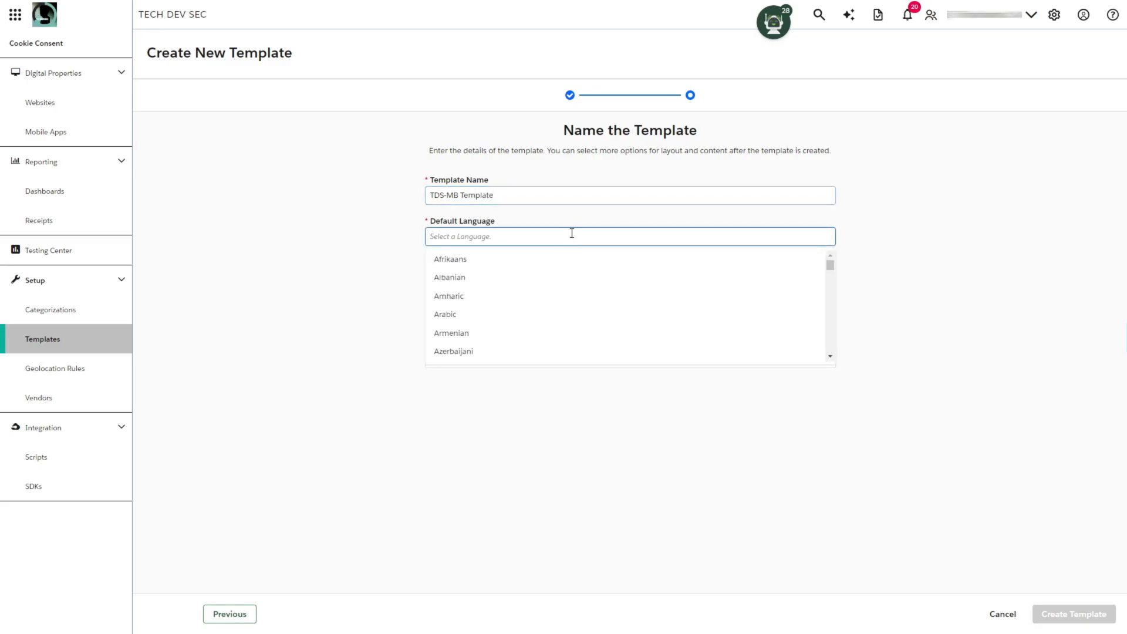
pyautogui.write('eng')
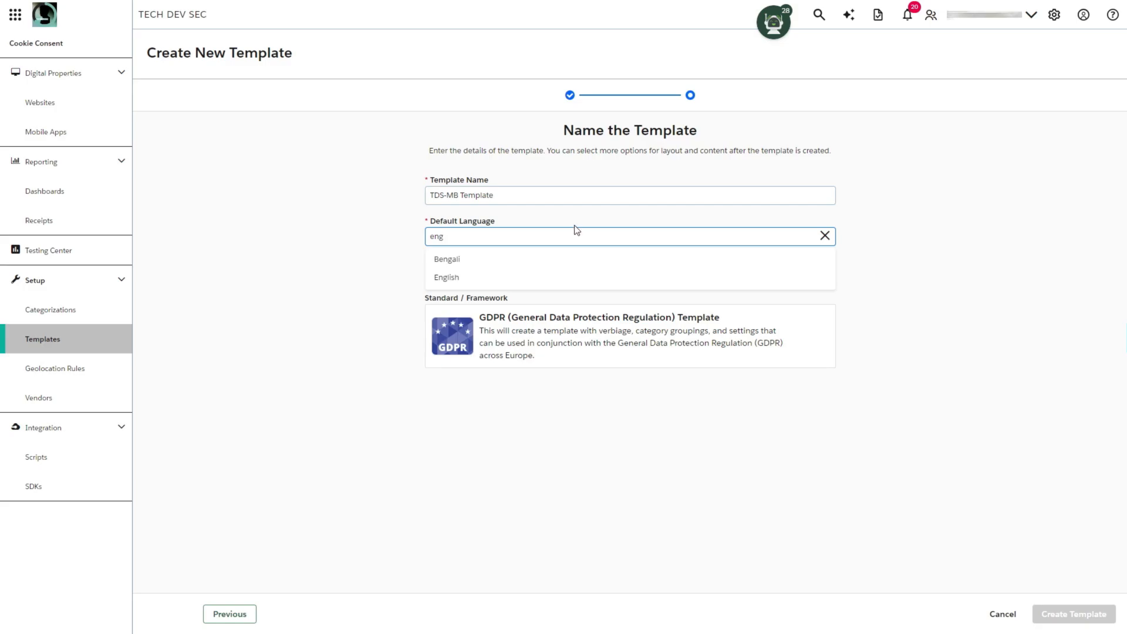
pyautogui.click(493, 278)
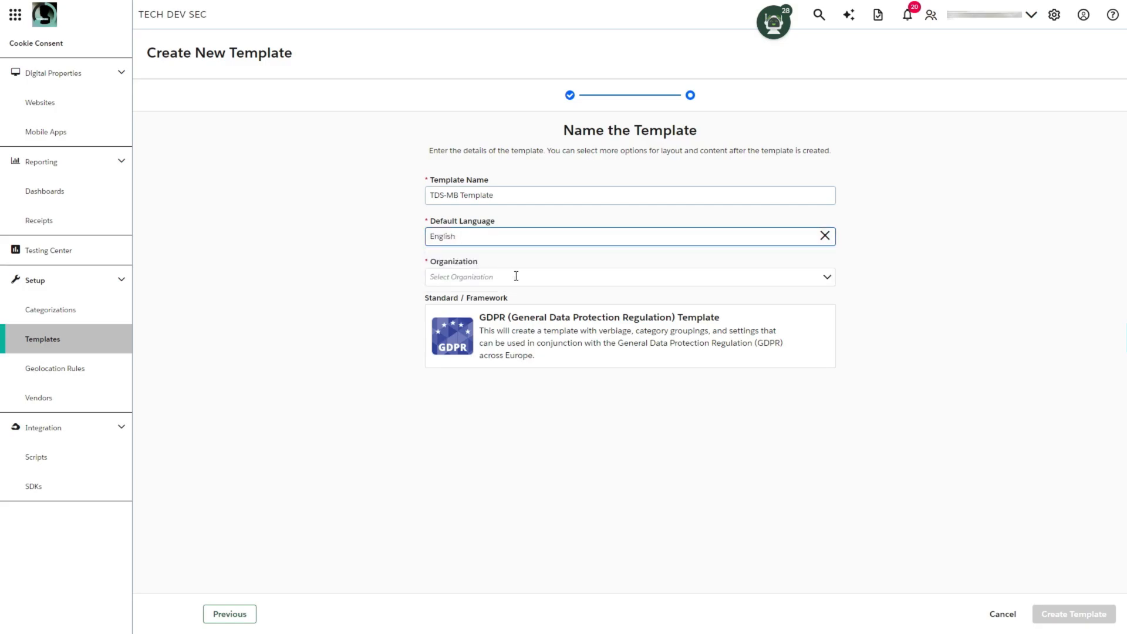
pyautogui.click(1074, 614)
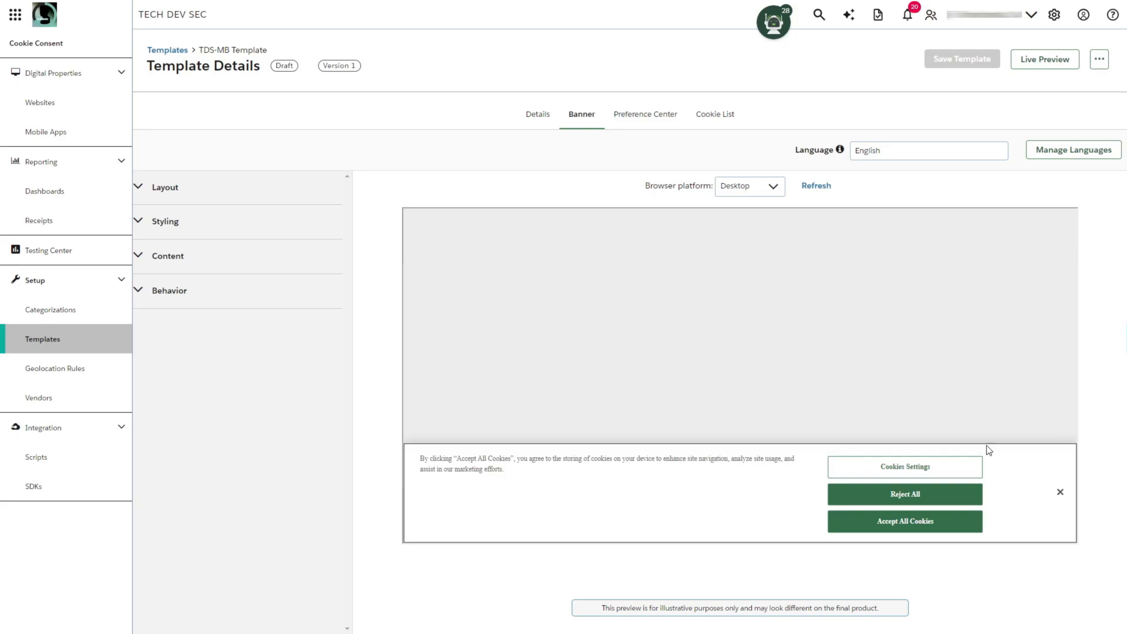
# Enable the Mobile App Template setting in the template's details and confirm the change
pyautogui.click(532, 118)
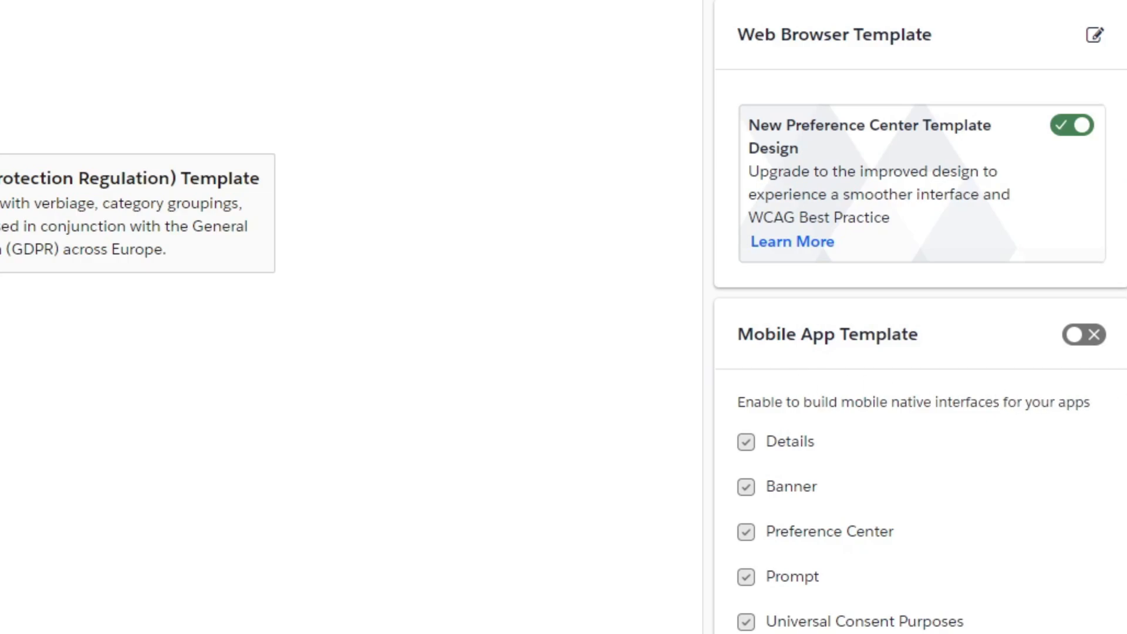
pyautogui.click(1079, 340)
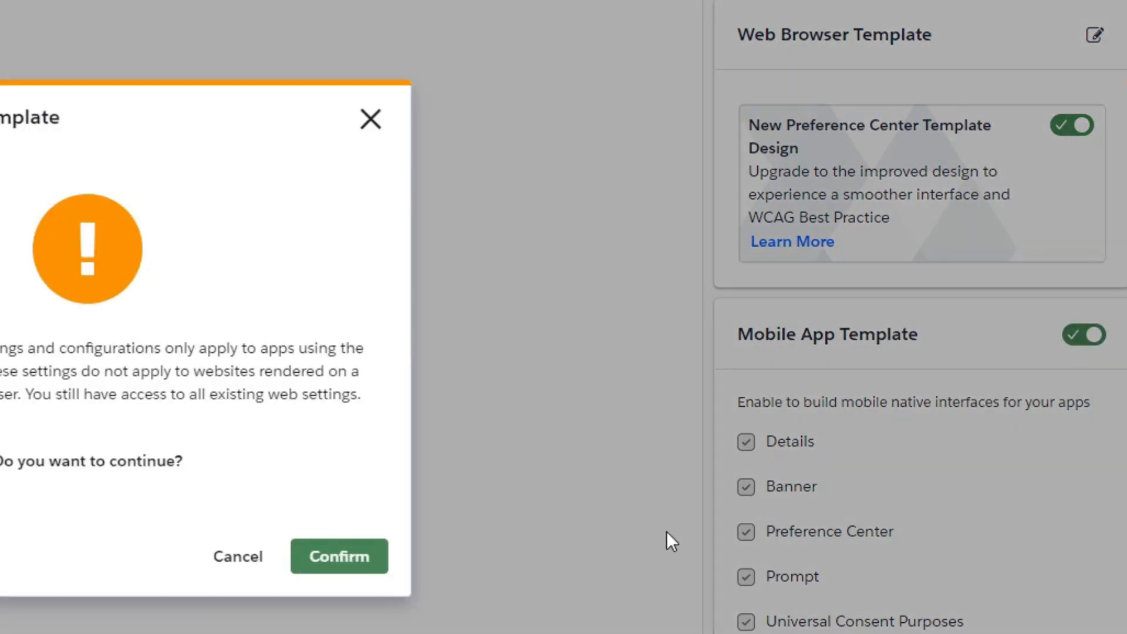
pyautogui.click(367, 565)
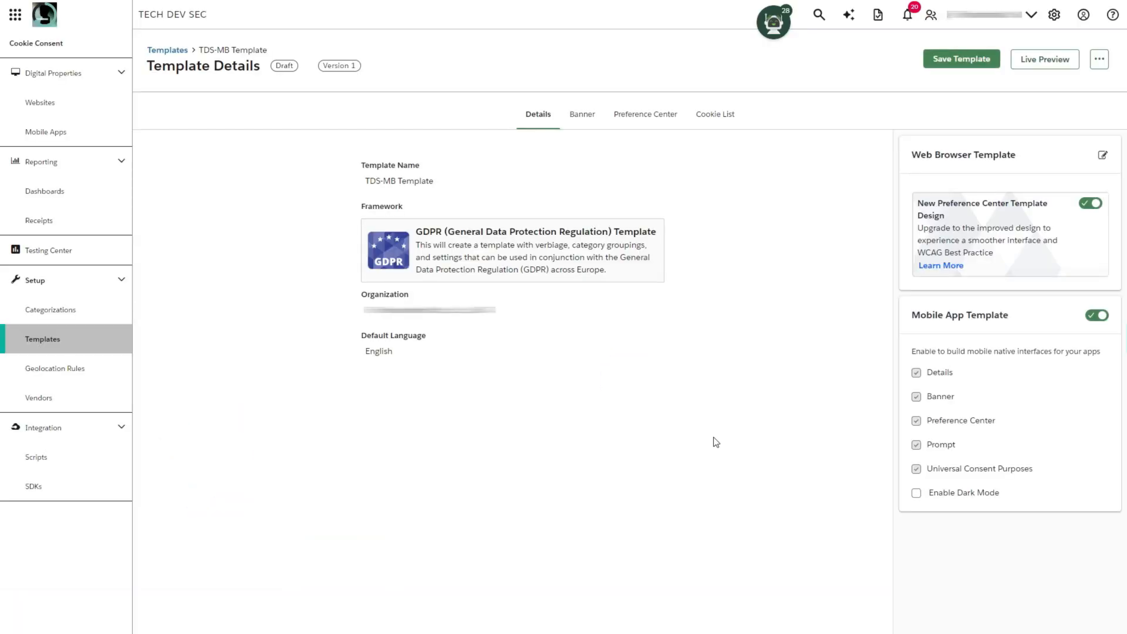
# In the banner's web browser styling, set the Accept & Reject Button Color to teal #088c8a
pyautogui.click(591, 131)
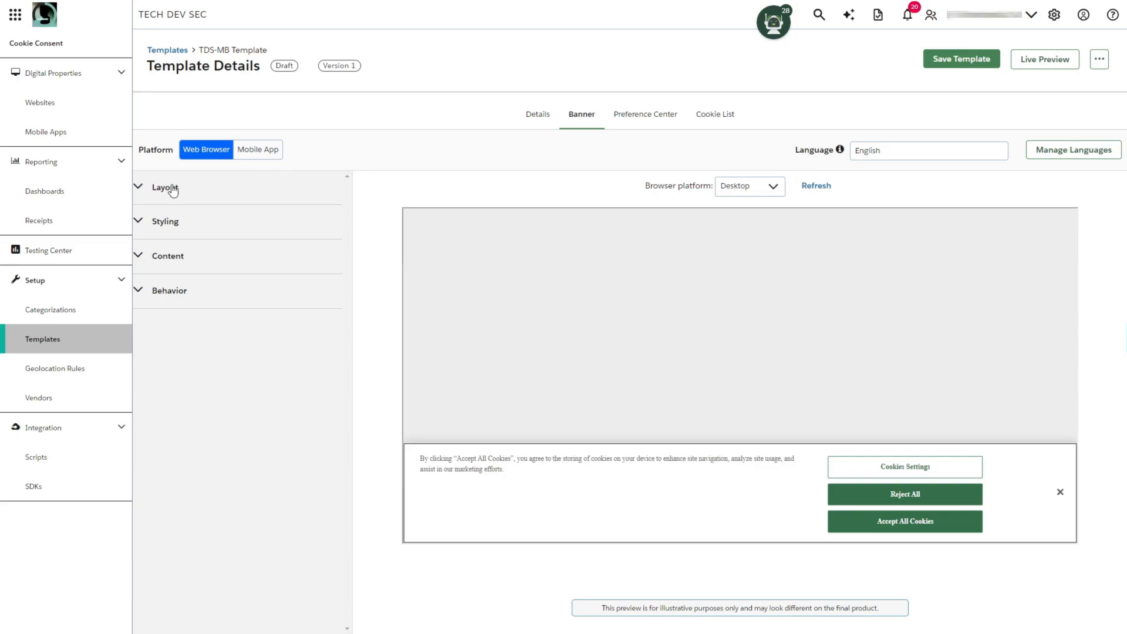
pyautogui.click(188, 228)
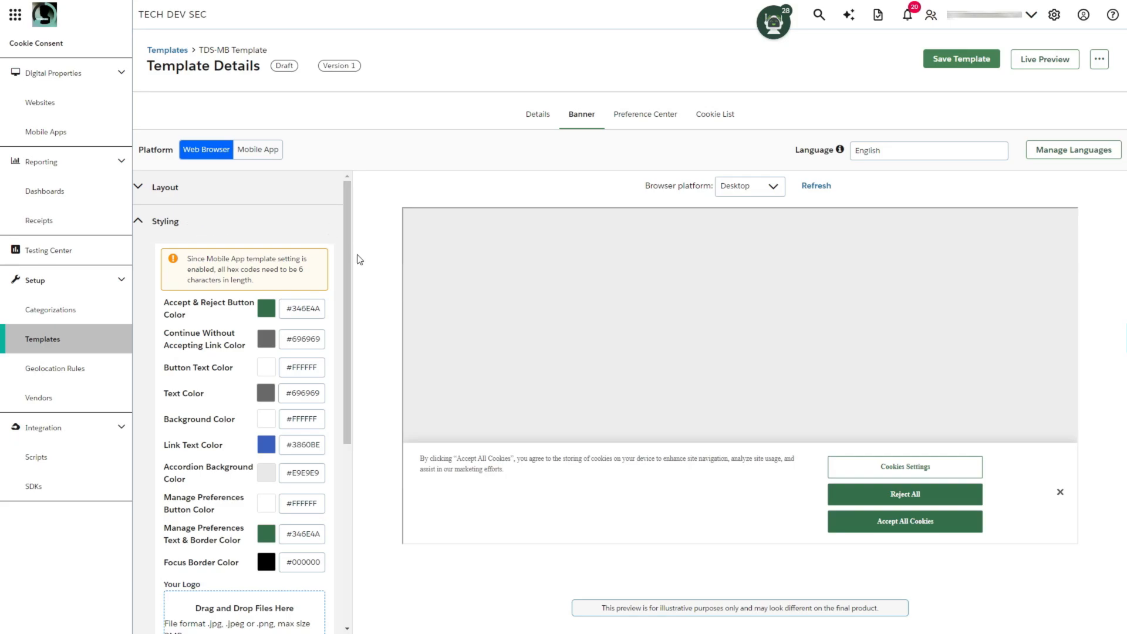
pyautogui.scroll(-1, 346, 301)
pyautogui.scroll(-1, 346, 307)
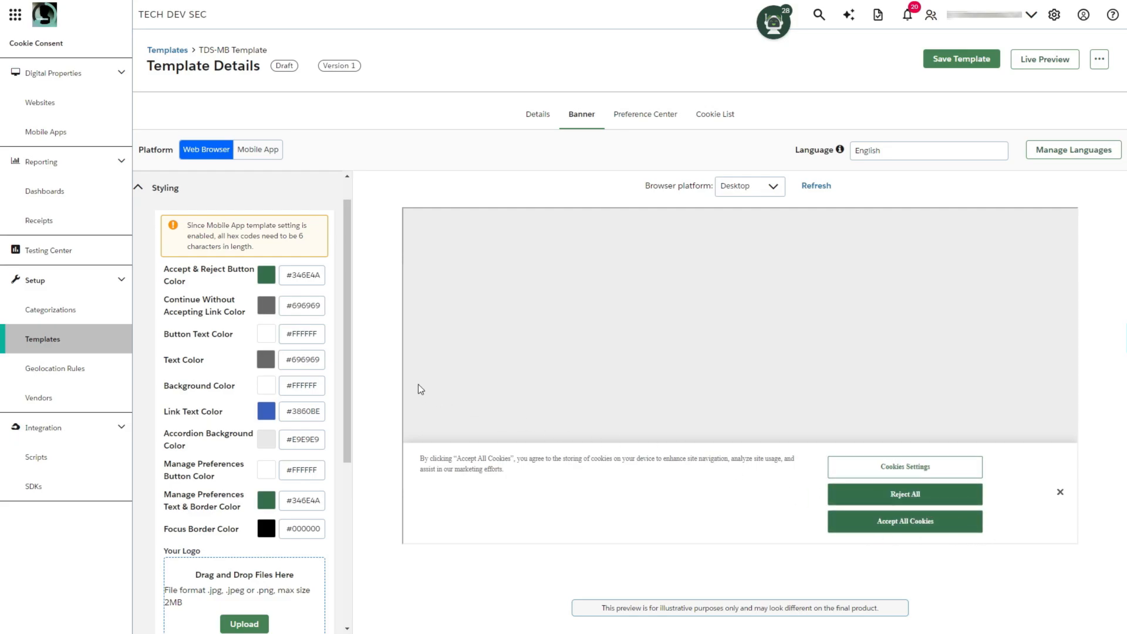
pyautogui.click(266, 277)
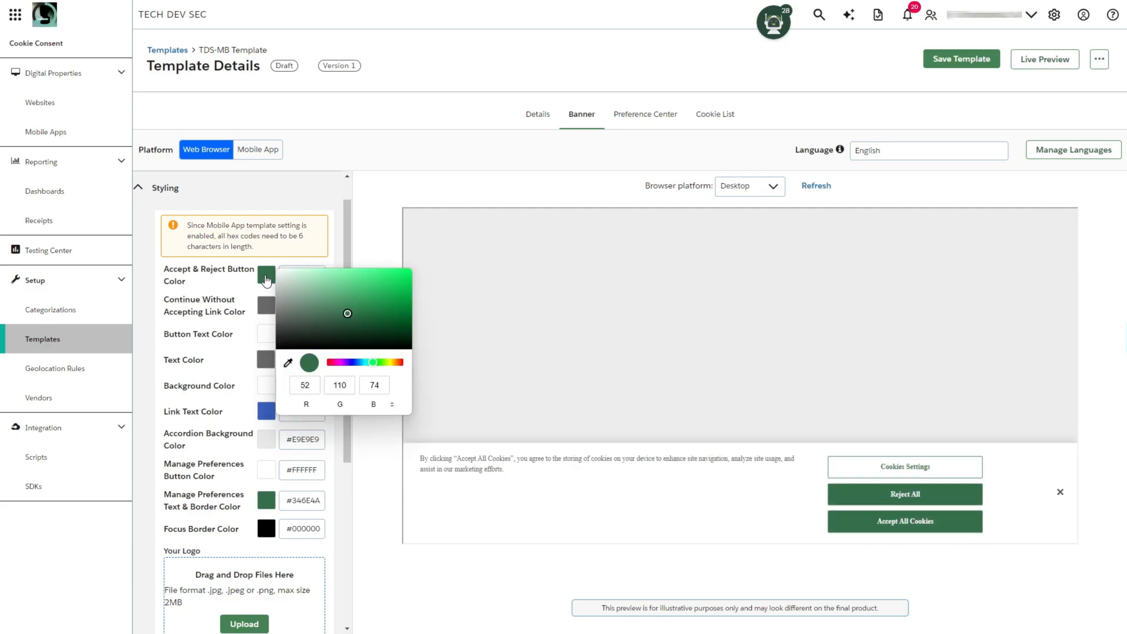
pyautogui.click(365, 362)
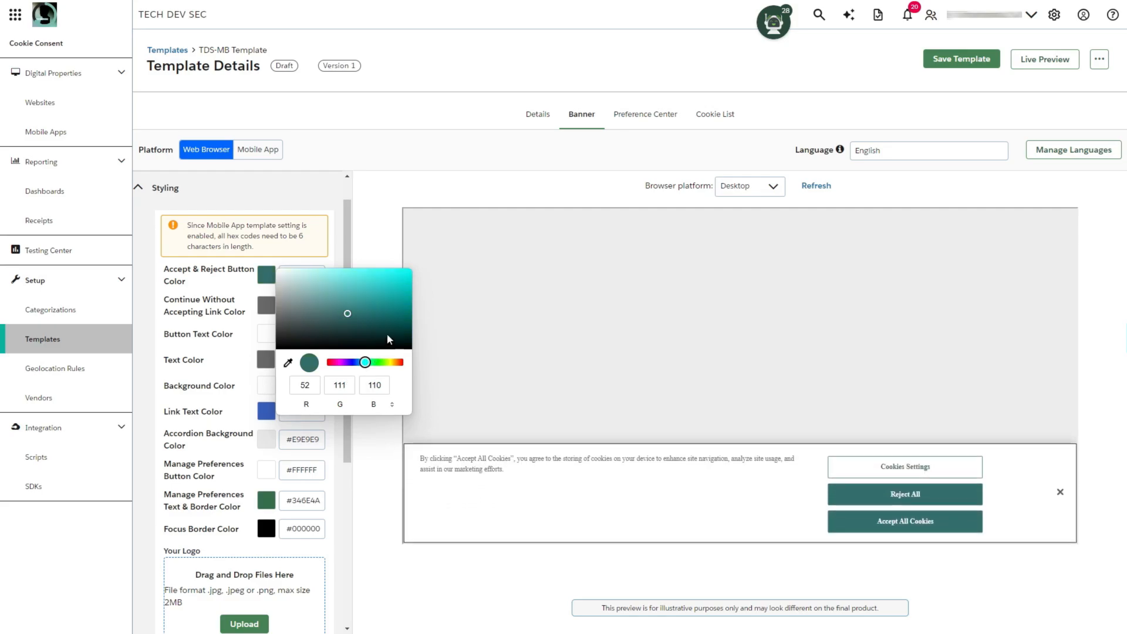
pyautogui.click(405, 294)
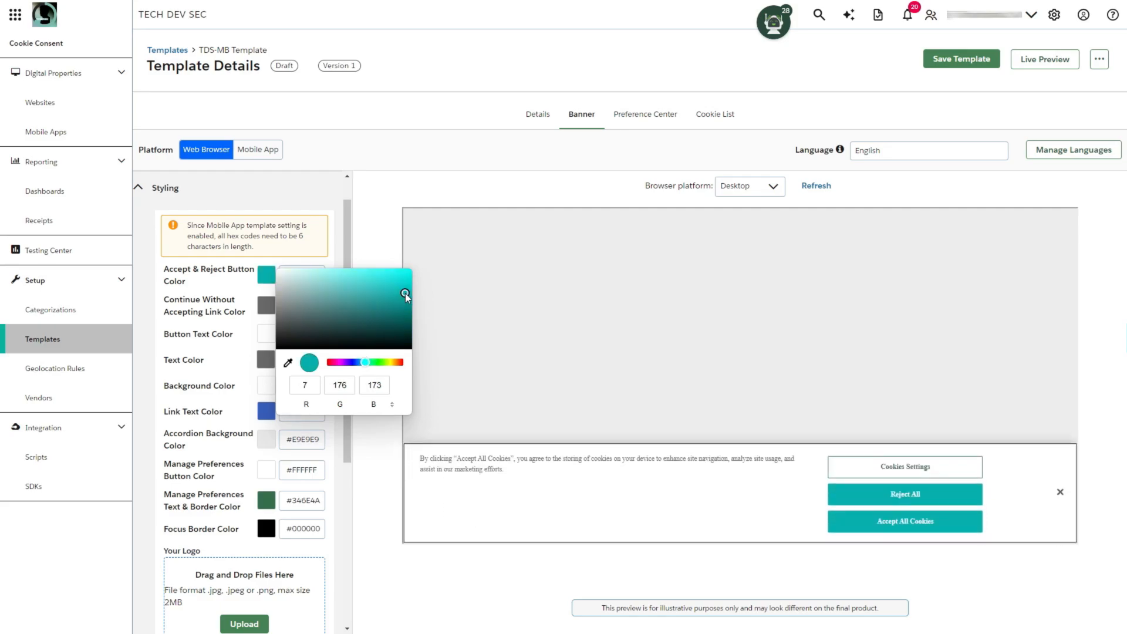
pyautogui.click(403, 304)
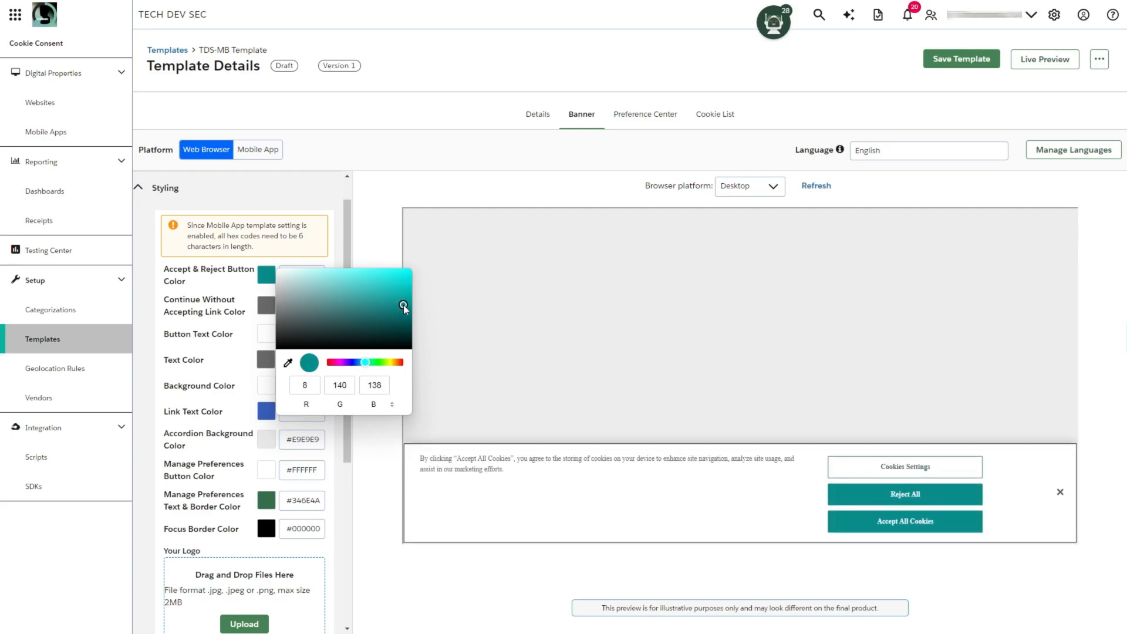
pyautogui.click(336, 258)
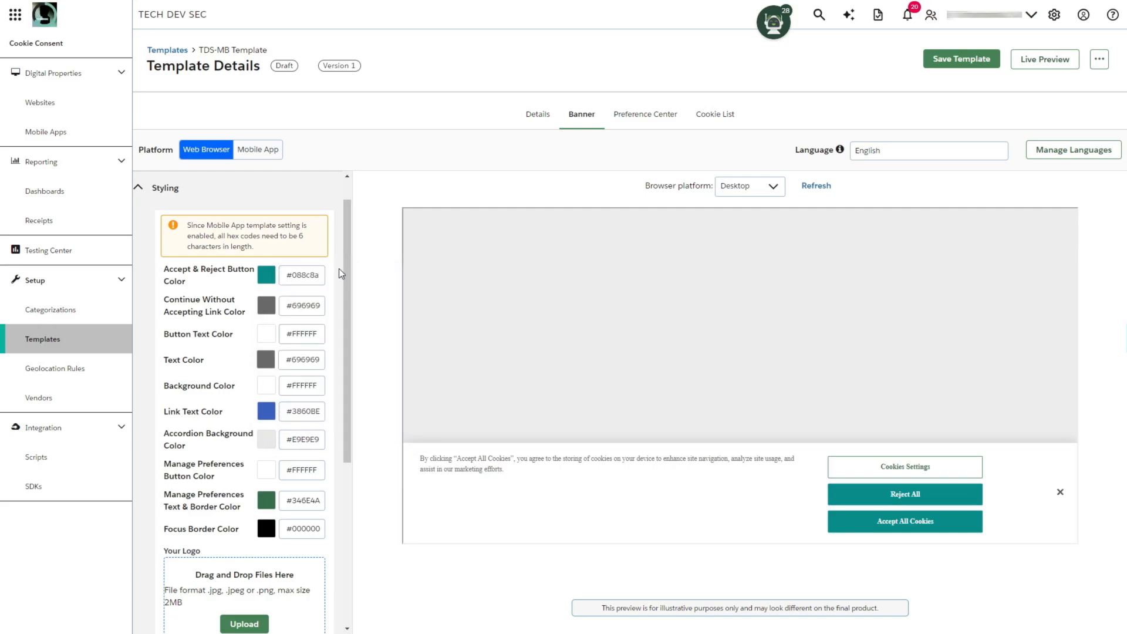
# Set the banner's Button Text Color to near-black #180101
pyautogui.click(300, 335)
pyautogui.click(264, 338)
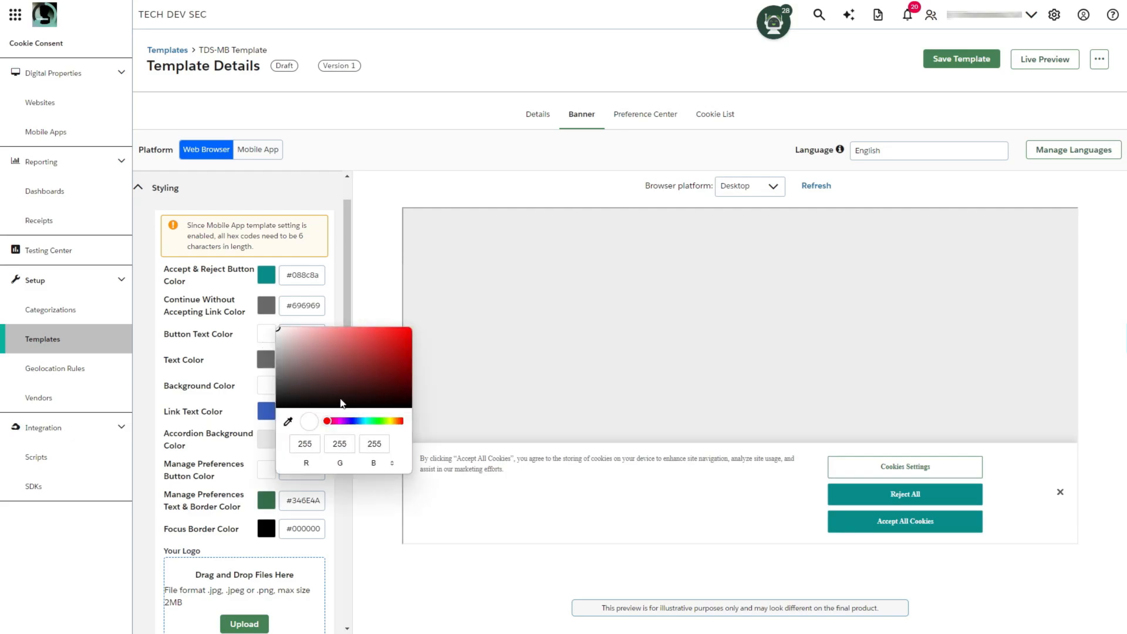
pyautogui.click(404, 404)
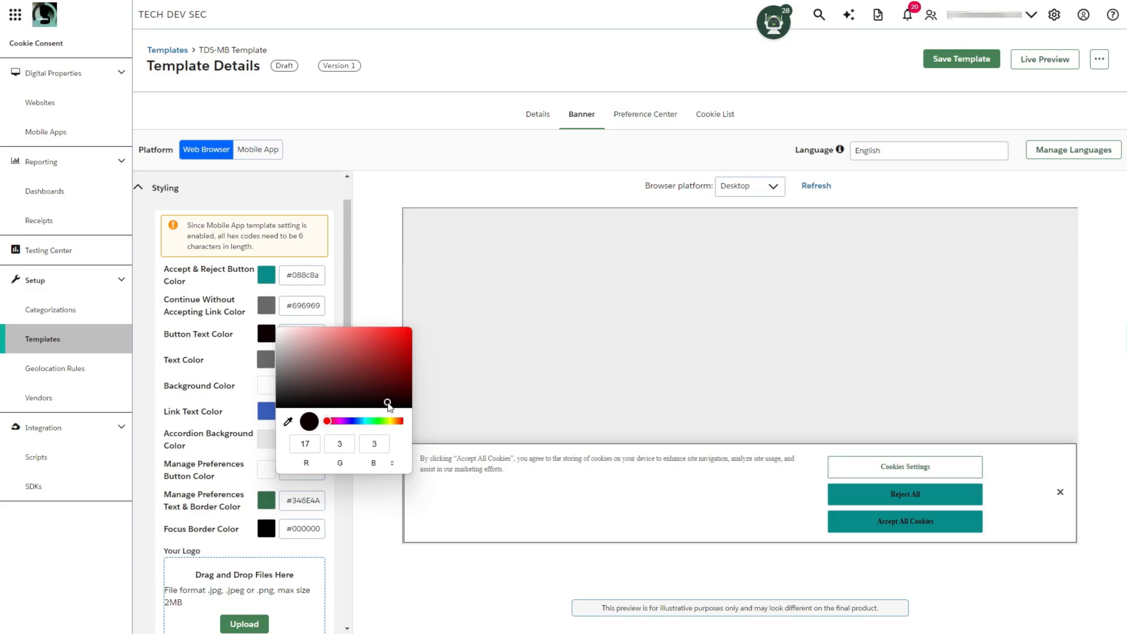
pyautogui.click(405, 401)
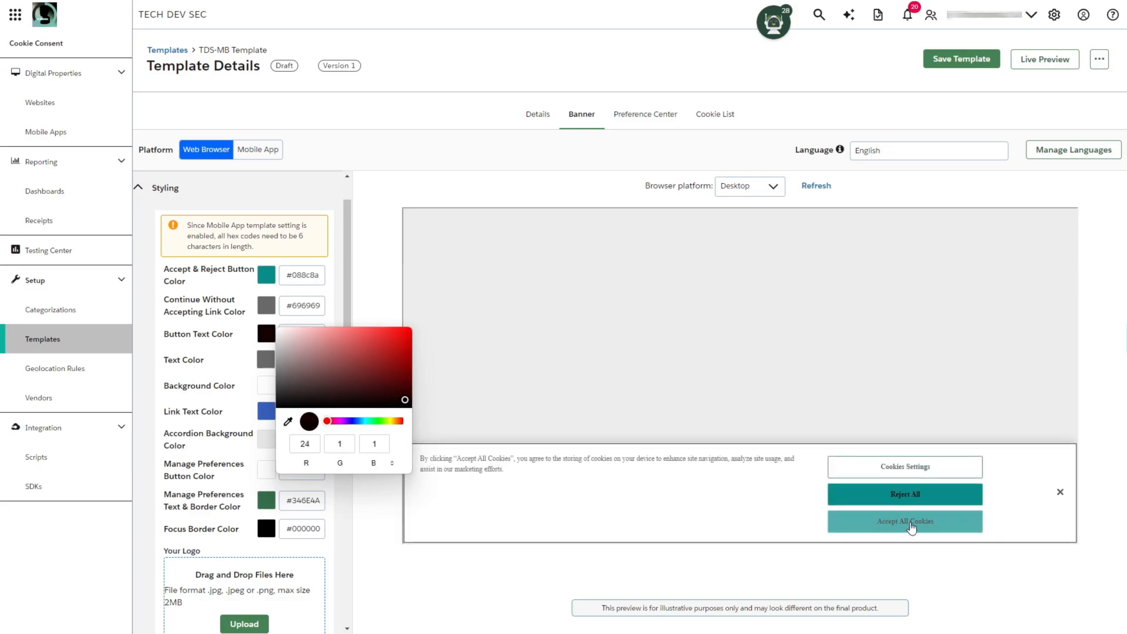
pyautogui.click(246, 347)
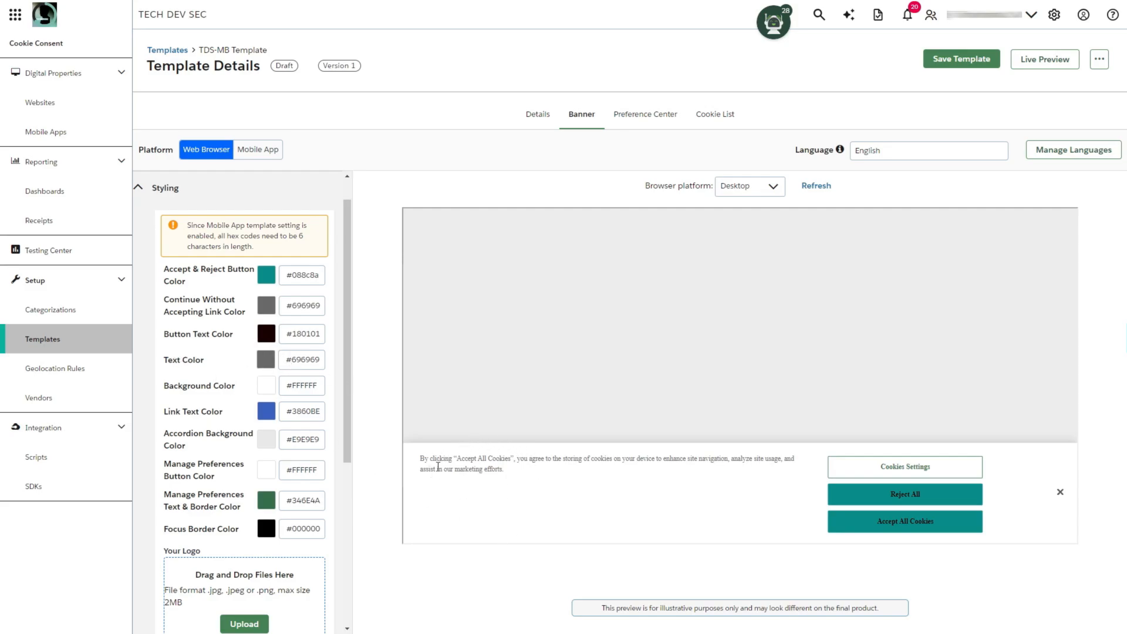
# Set the banner's Text Color to dark blue #0825ba
pyautogui.click(270, 363)
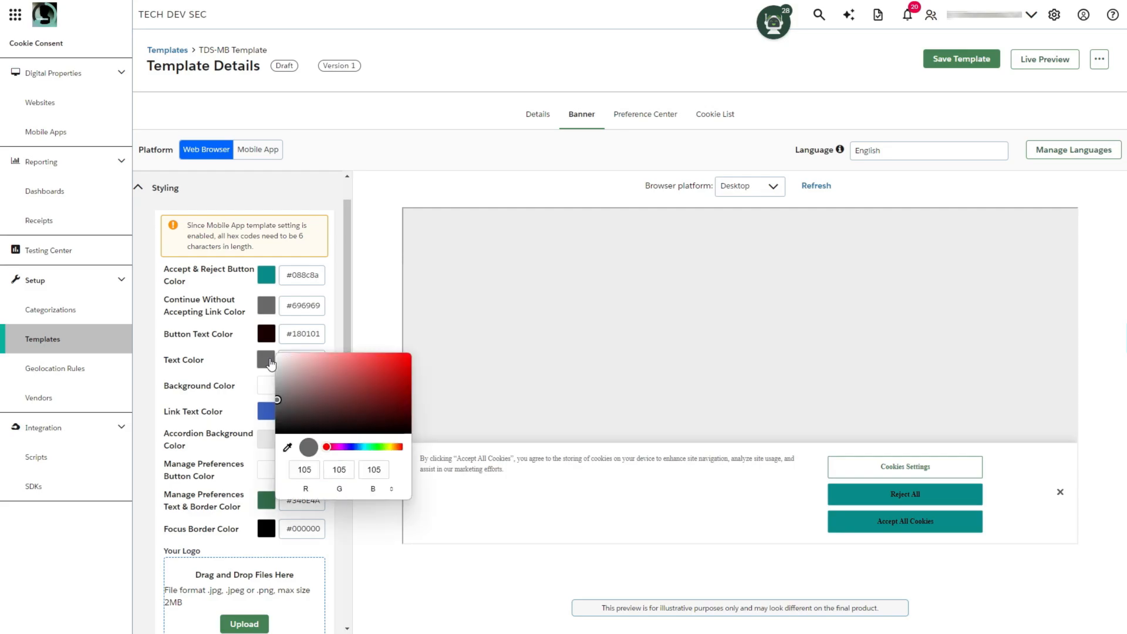
pyautogui.click(353, 447)
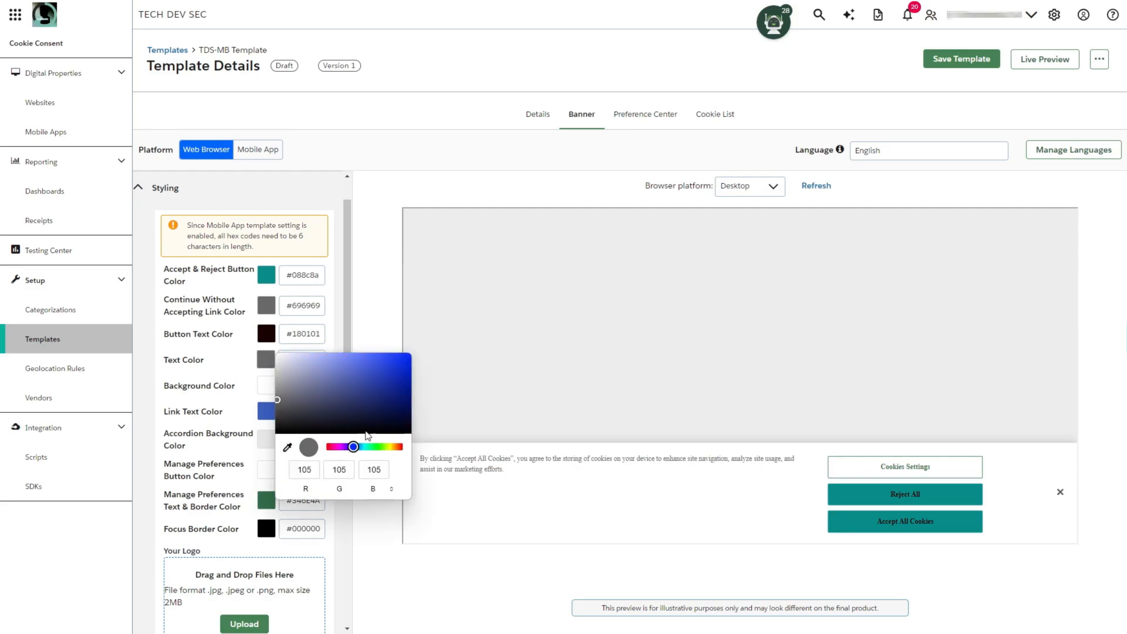
pyautogui.click(404, 375)
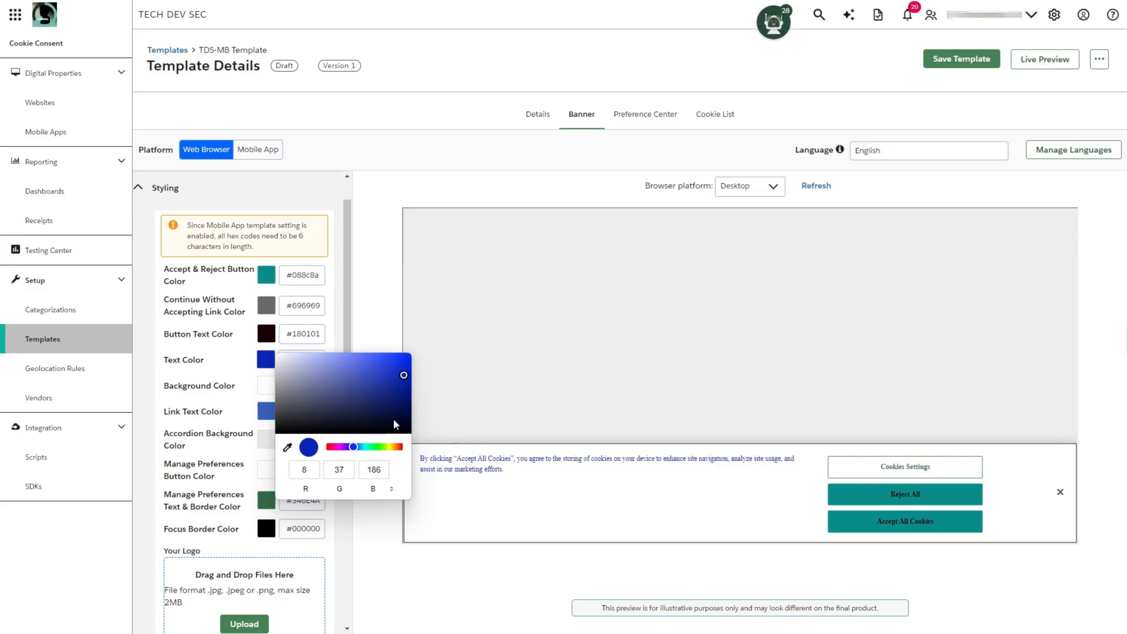
pyautogui.click(243, 377)
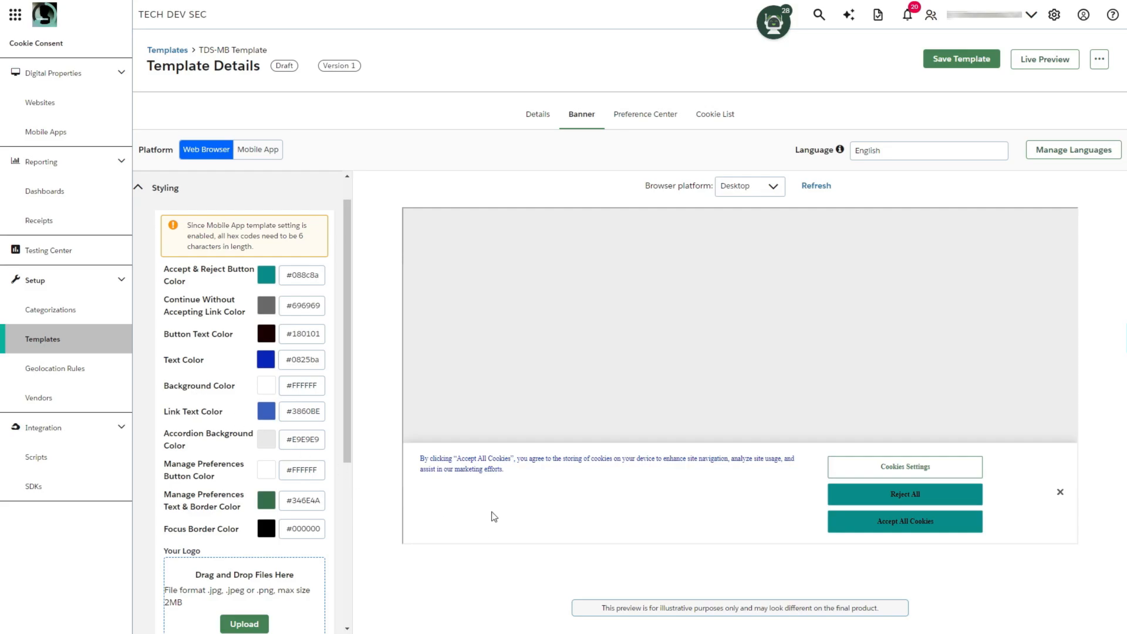
# Set the banner's Background Color to a very pale teal, #e3f1f2
pyautogui.click(267, 385)
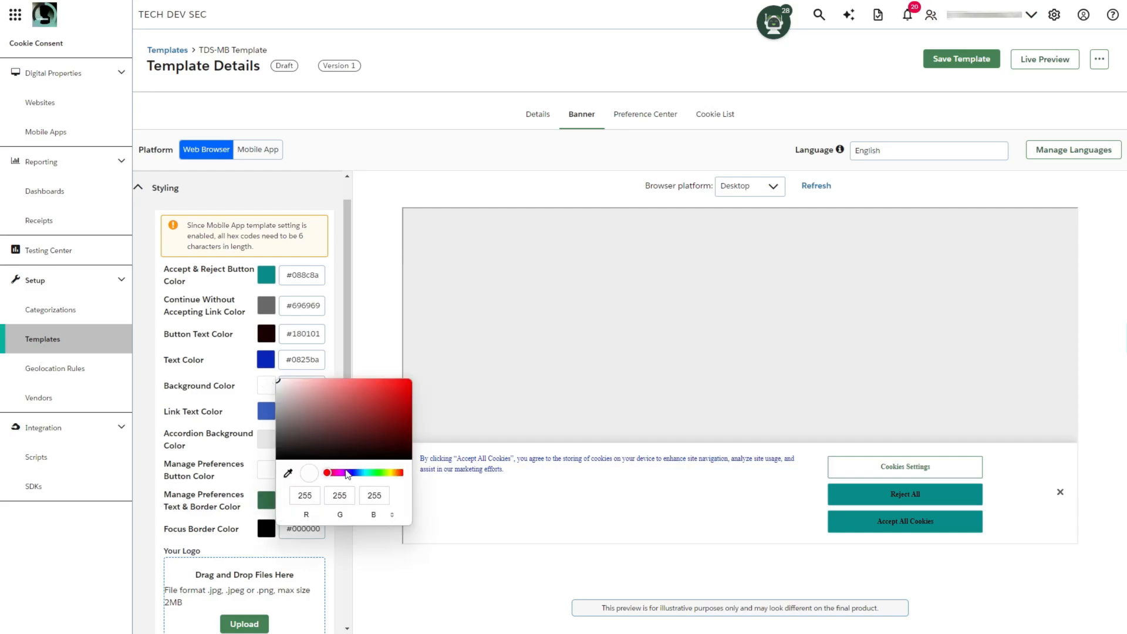
pyautogui.moveTo(360, 473); pyautogui.dragTo(360, 473)
pyautogui.click(407, 383)
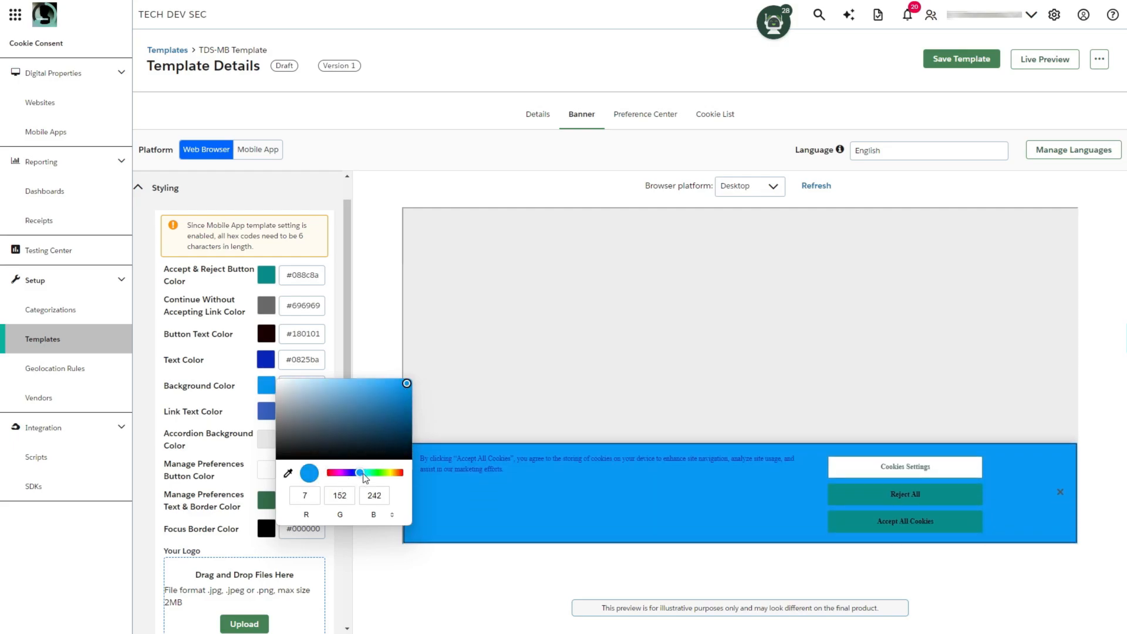
pyautogui.moveTo(359, 473); pyautogui.dragTo(363, 473)
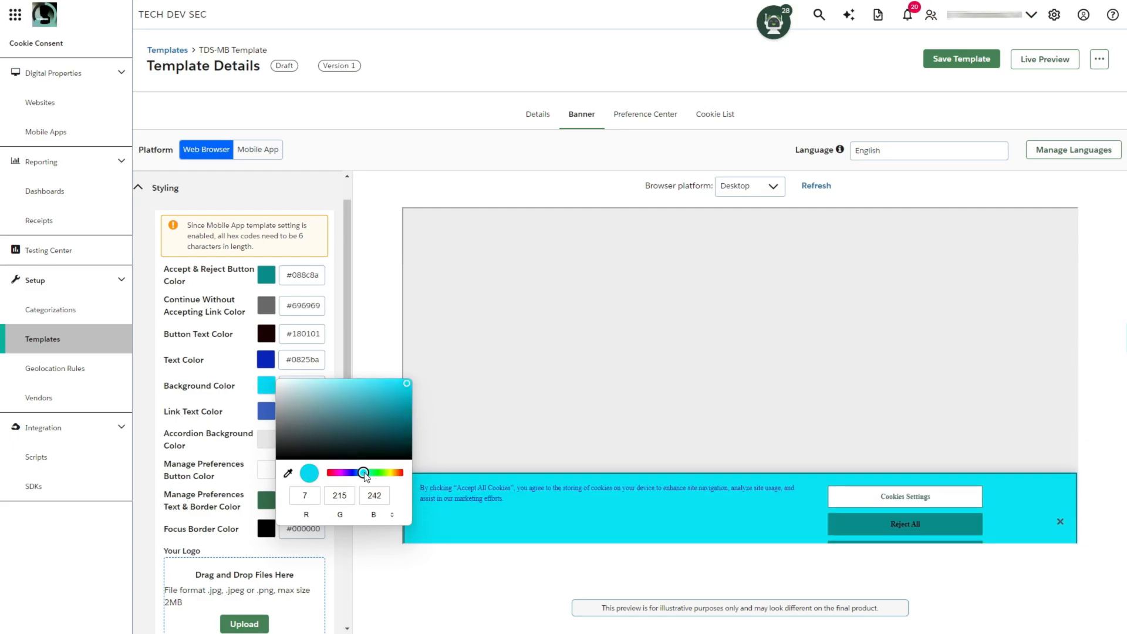
pyautogui.click(308, 386)
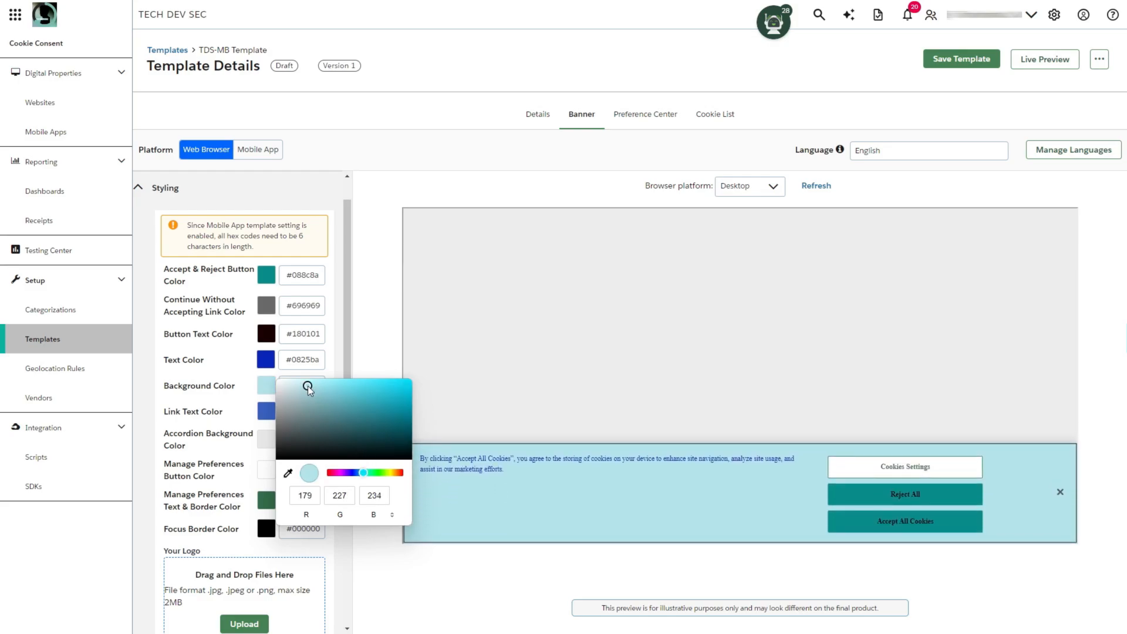
pyautogui.moveTo(307, 386); pyautogui.dragTo(294, 383)
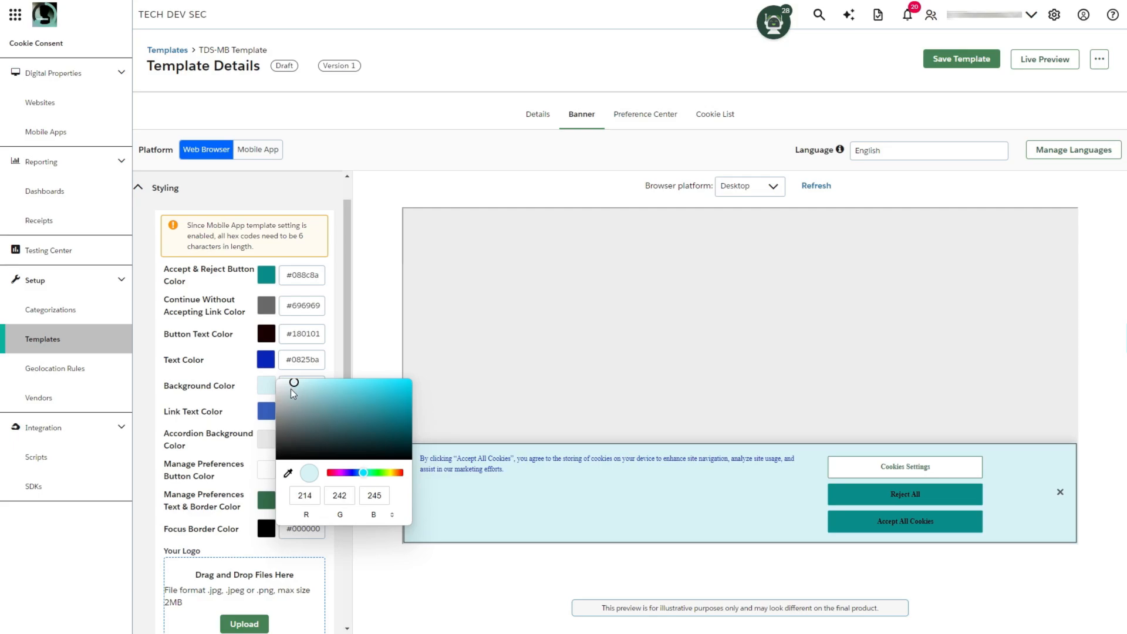
pyautogui.click(291, 388)
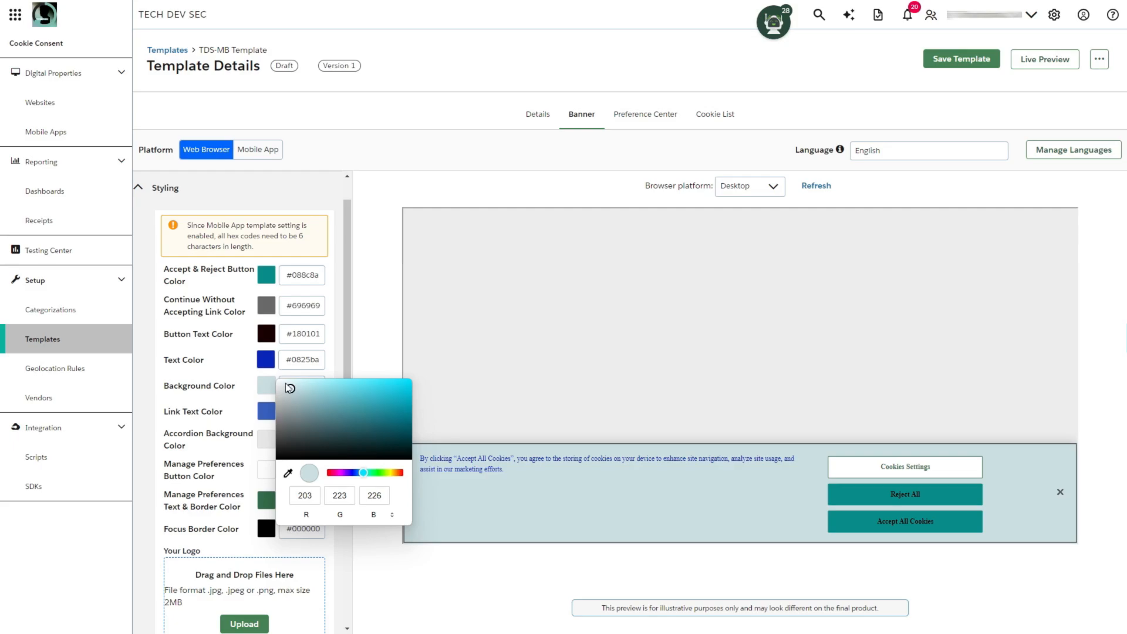
pyautogui.click(285, 383)
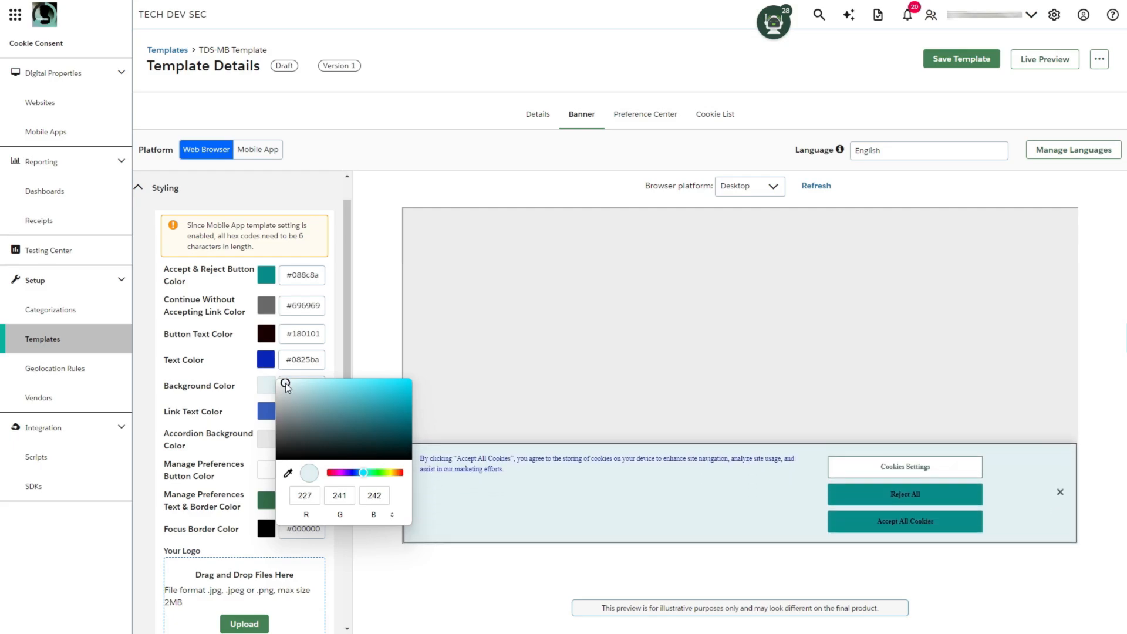
pyautogui.click(238, 374)
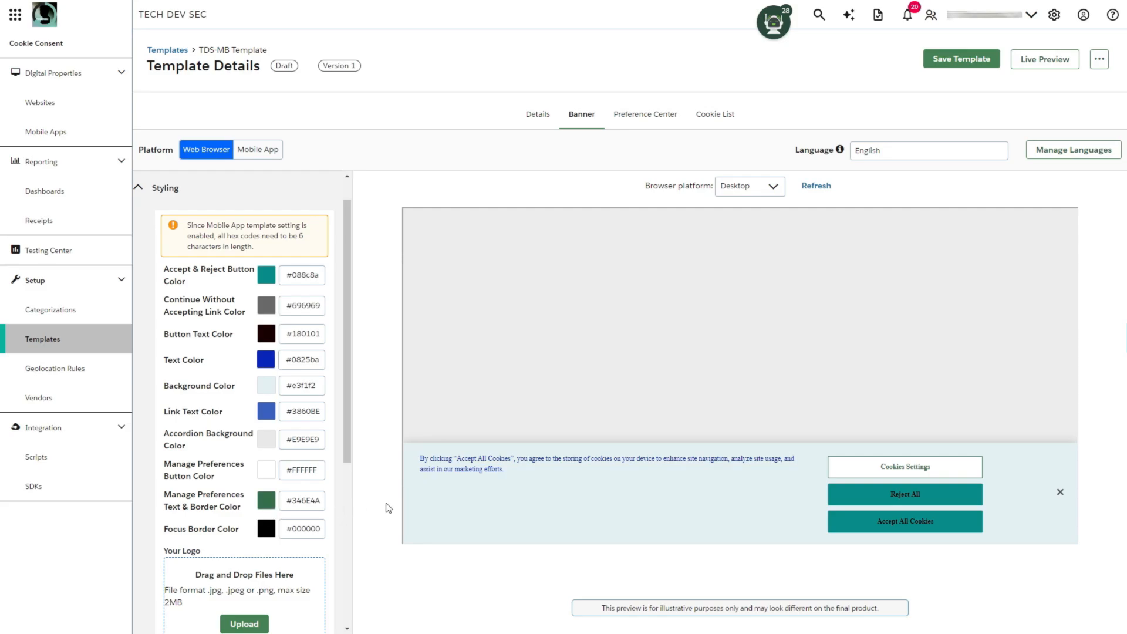
# Copy the Accept & Reject Button Color #088c8a into the Manage Preferences Text & Border Color
pyautogui.click(288, 502)
pyautogui.tripleClick(317, 276)
pyautogui.hotkey('ctrl', 'c')
pyautogui.click(271, 503)
pyautogui.hotkey('ctrl', 'v')
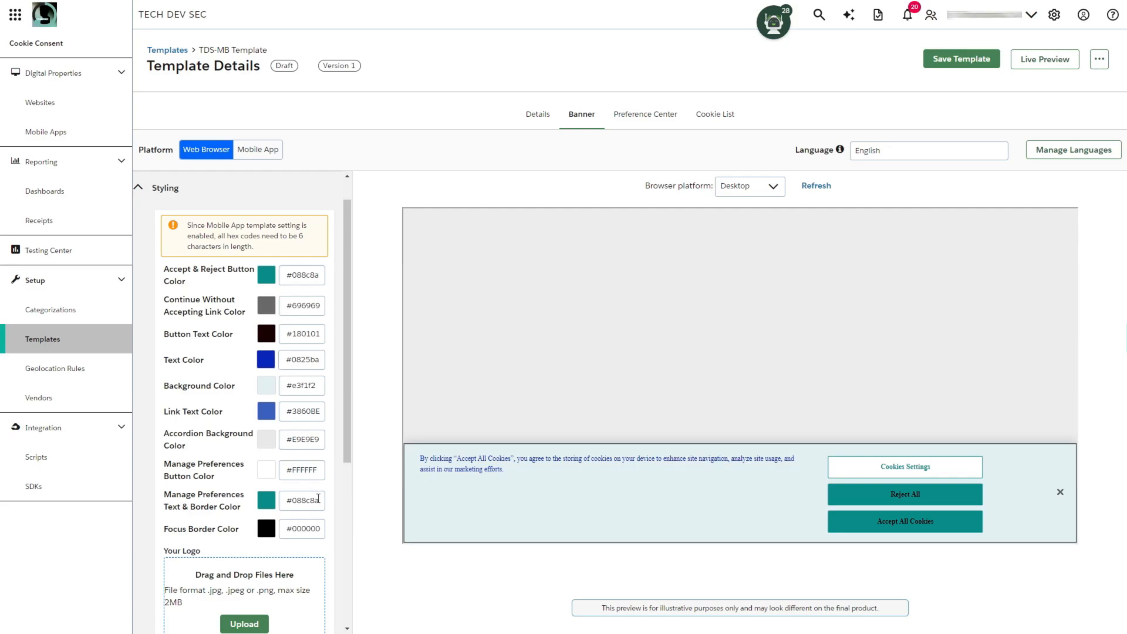
# Set the Manage Preferences Button Color to the same teal as the accept and reject buttons, #088c8a
pyautogui.moveTo(320, 500); pyautogui.dragTo(277, 499)
pyautogui.hotkey('ctrl', 'c')
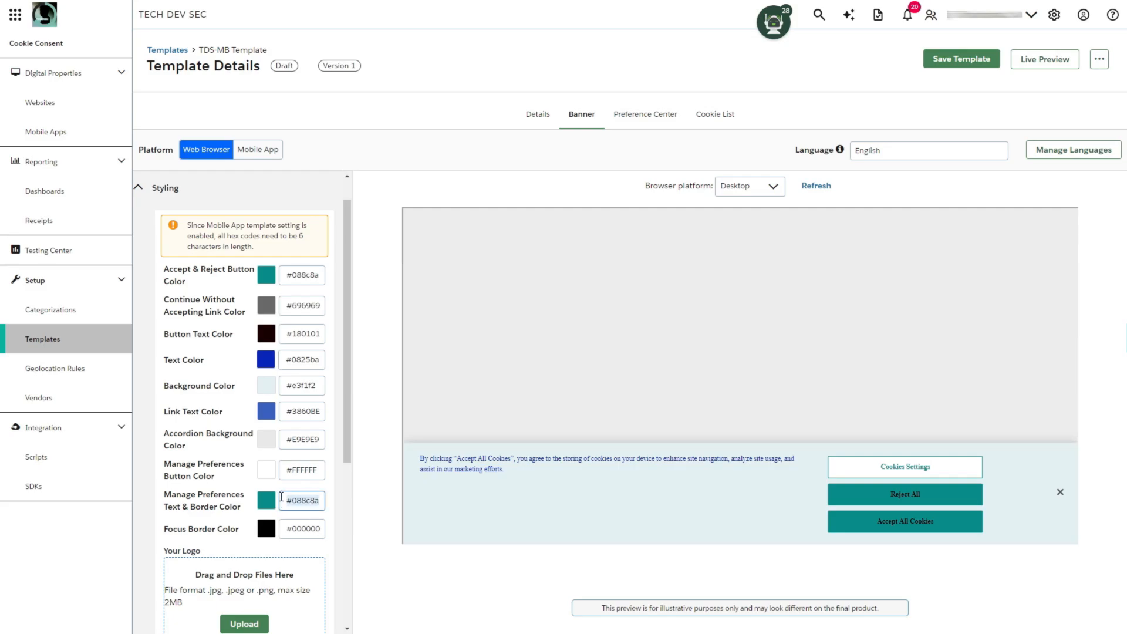
pyautogui.moveTo(319, 470); pyautogui.dragTo(289, 470)
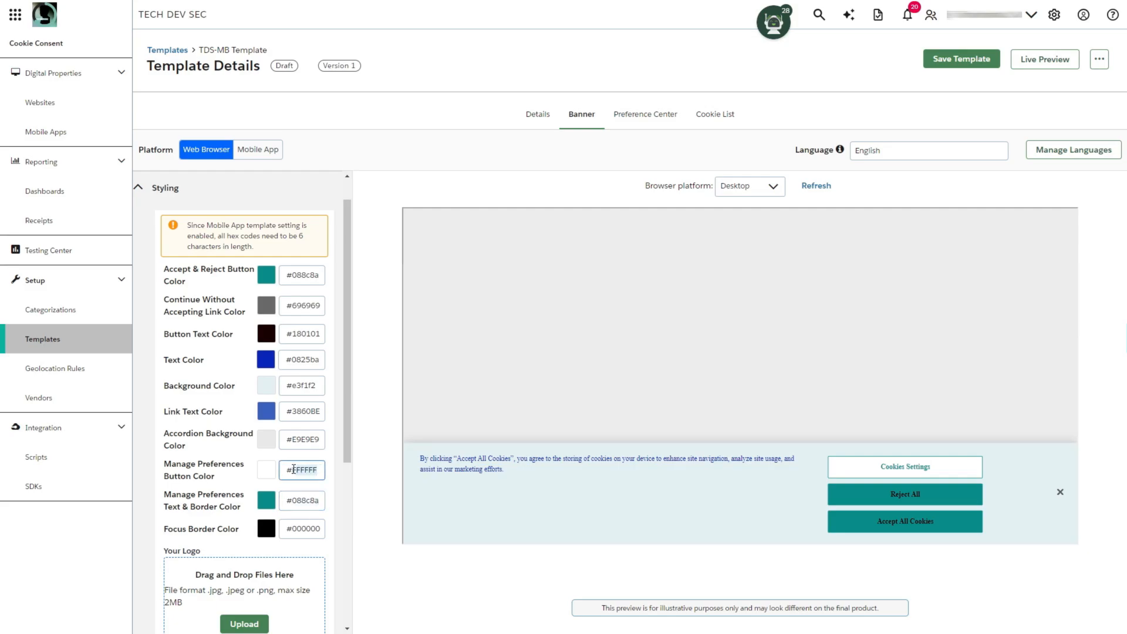
pyautogui.hotkey('ctrl', 'v')
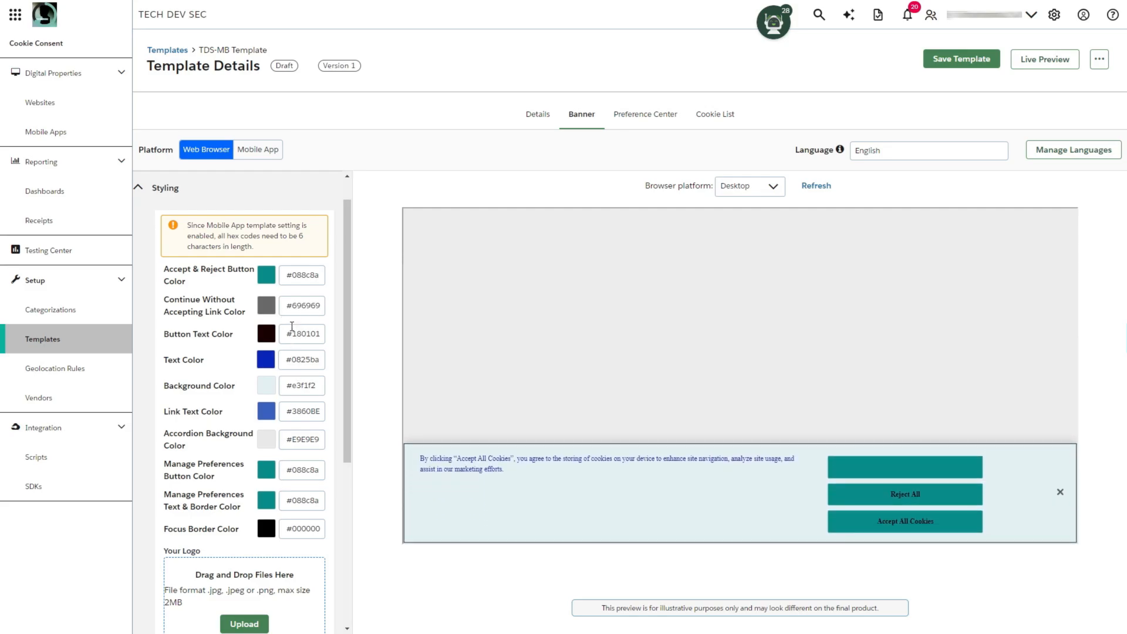
# Set the Manage Preferences Text & Border Color to the Button Text Color value #180101
pyautogui.moveTo(320, 338); pyautogui.dragTo(286, 339)
pyautogui.hotkey('ctrl', 'c')
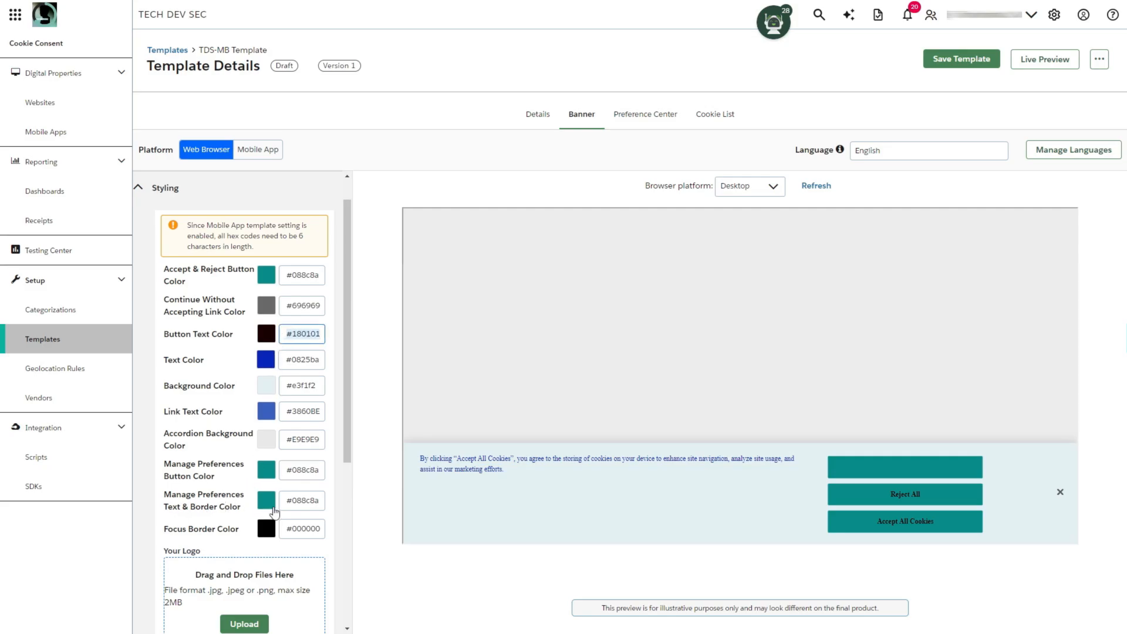
pyautogui.moveTo(323, 500); pyautogui.dragTo(288, 500)
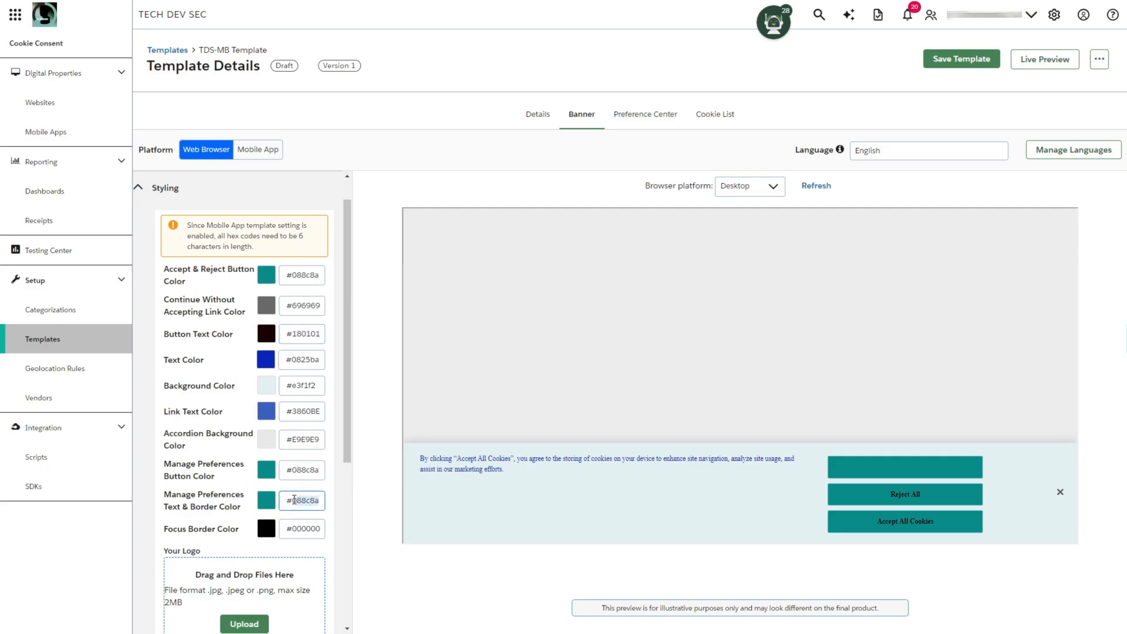
pyautogui.hotkey('ctrl', 'v')
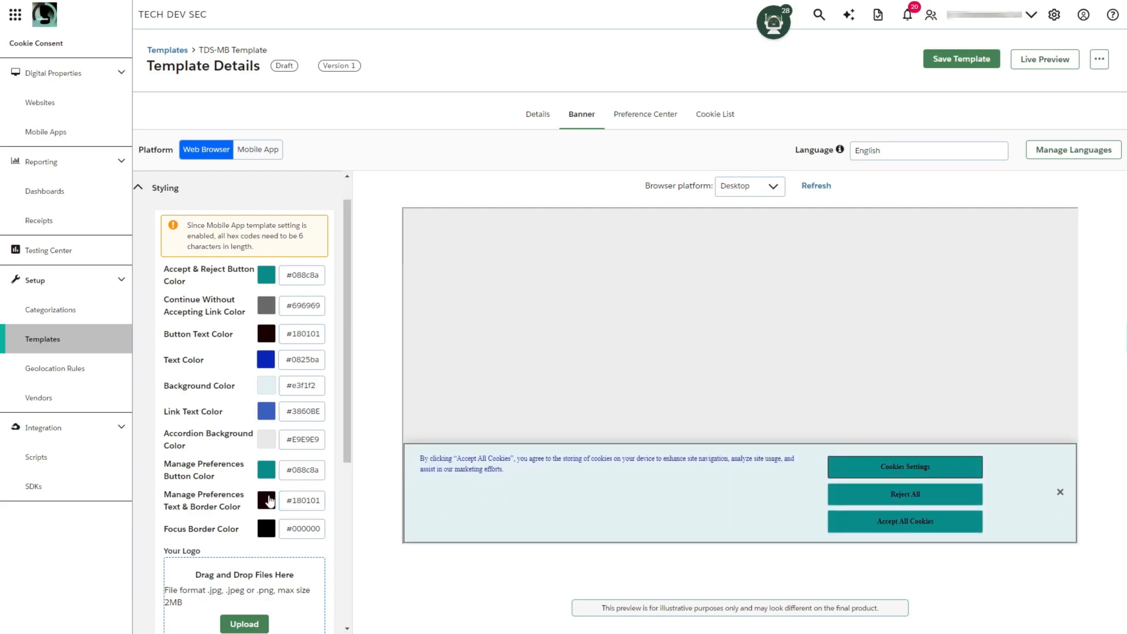
# Turn off Show Reject All Button in the banner content's Button Set and save the setting
pyautogui.scroll(-3, 258, 573)
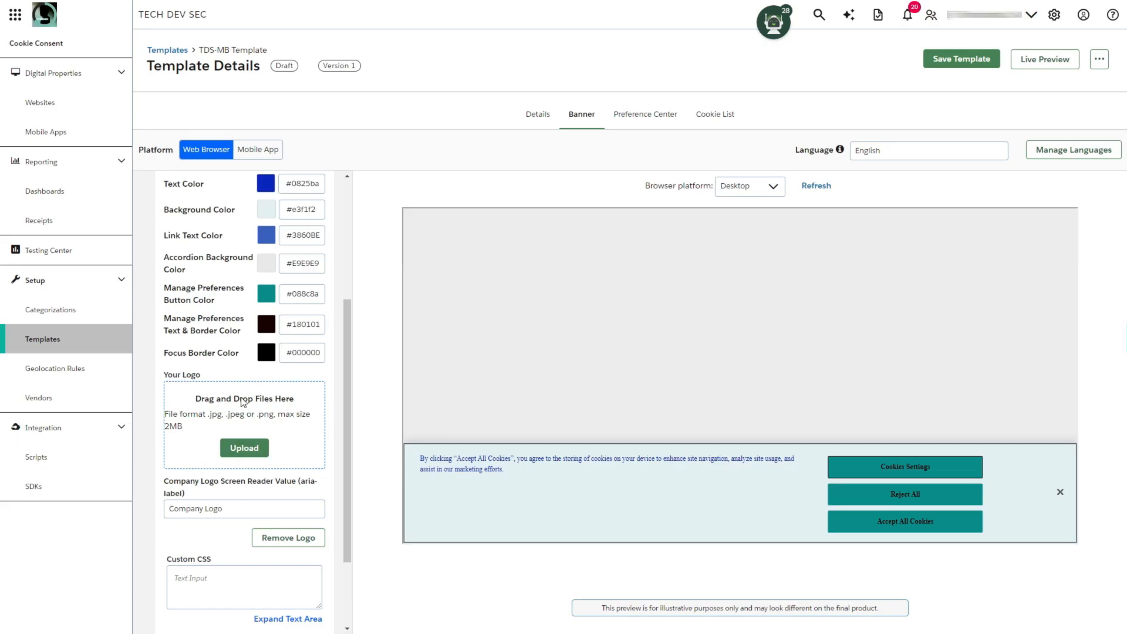
pyautogui.scroll(-1, 297, 435)
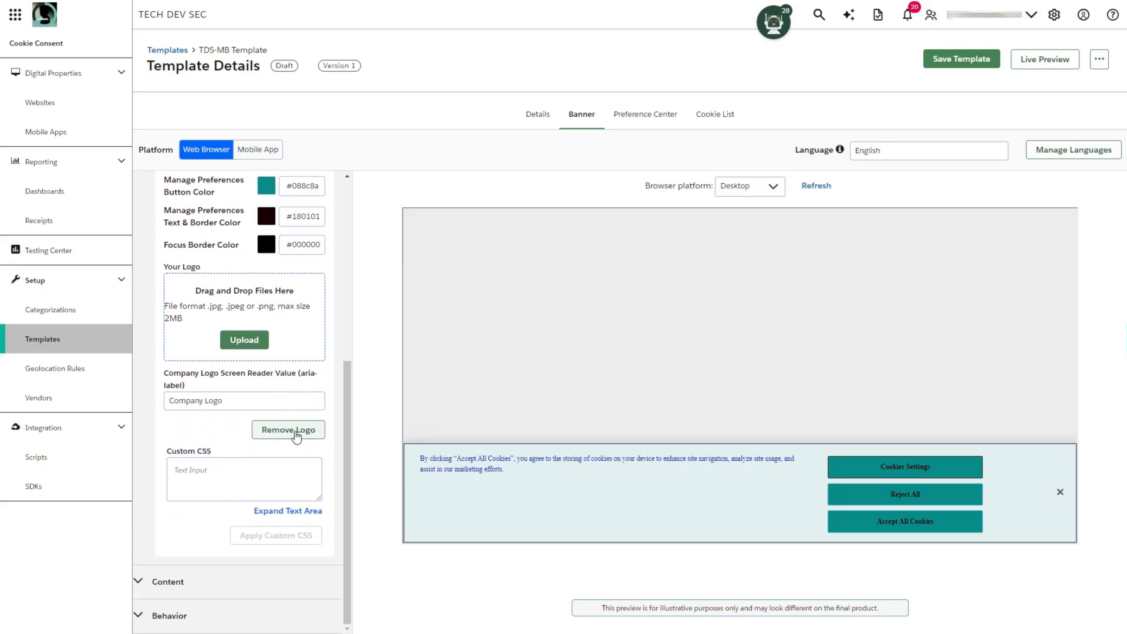
pyautogui.scroll(4, 272, 491)
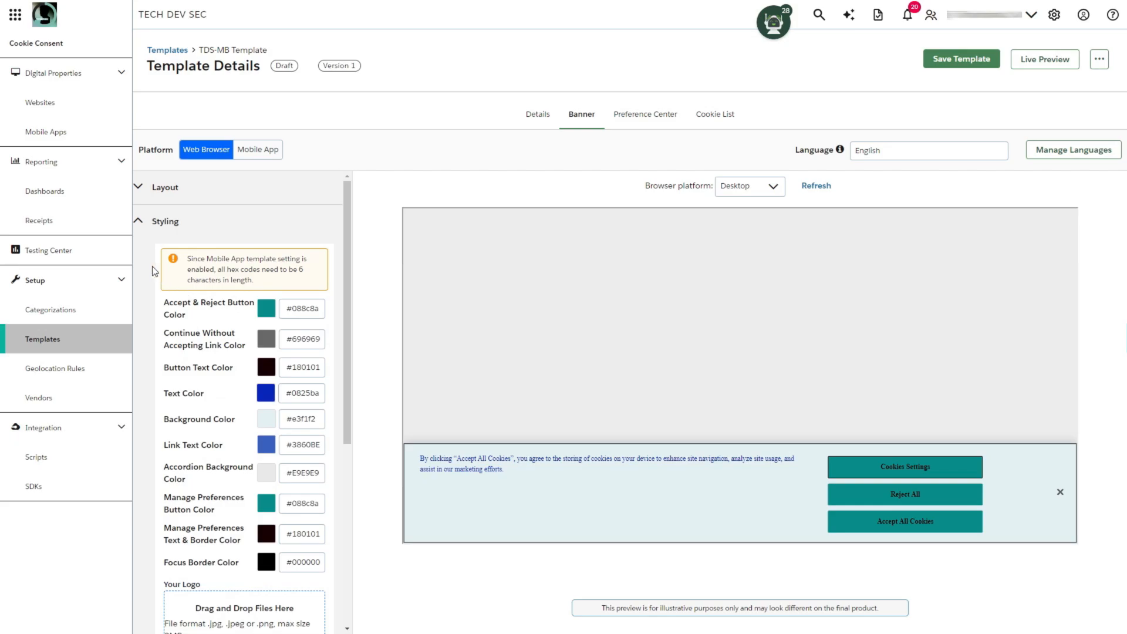
pyautogui.click(145, 226)
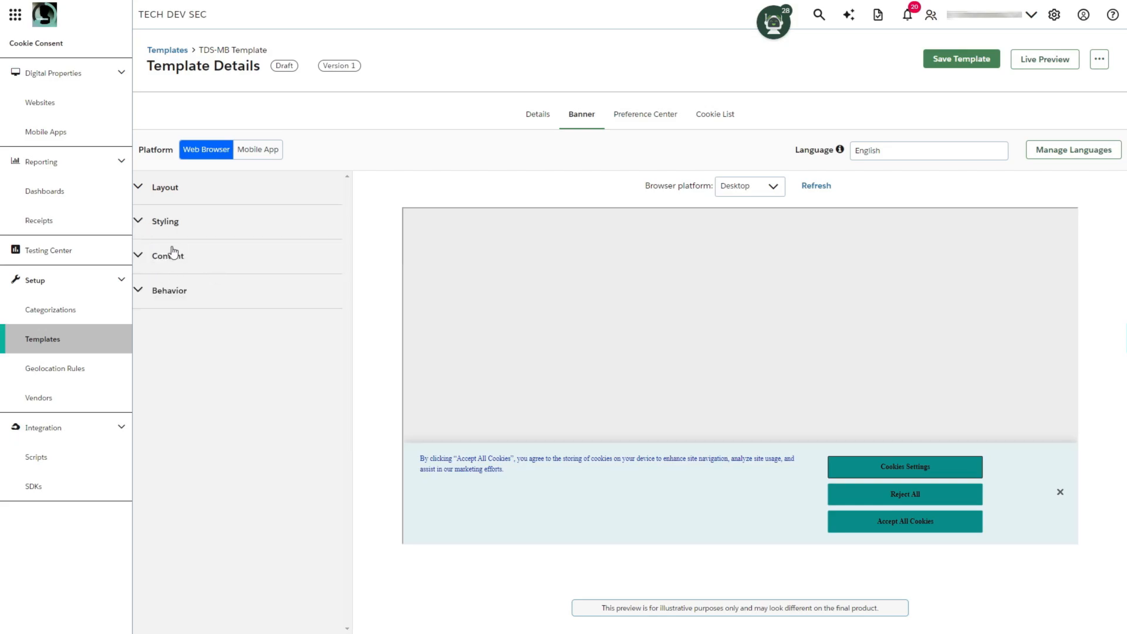
pyautogui.click(154, 261)
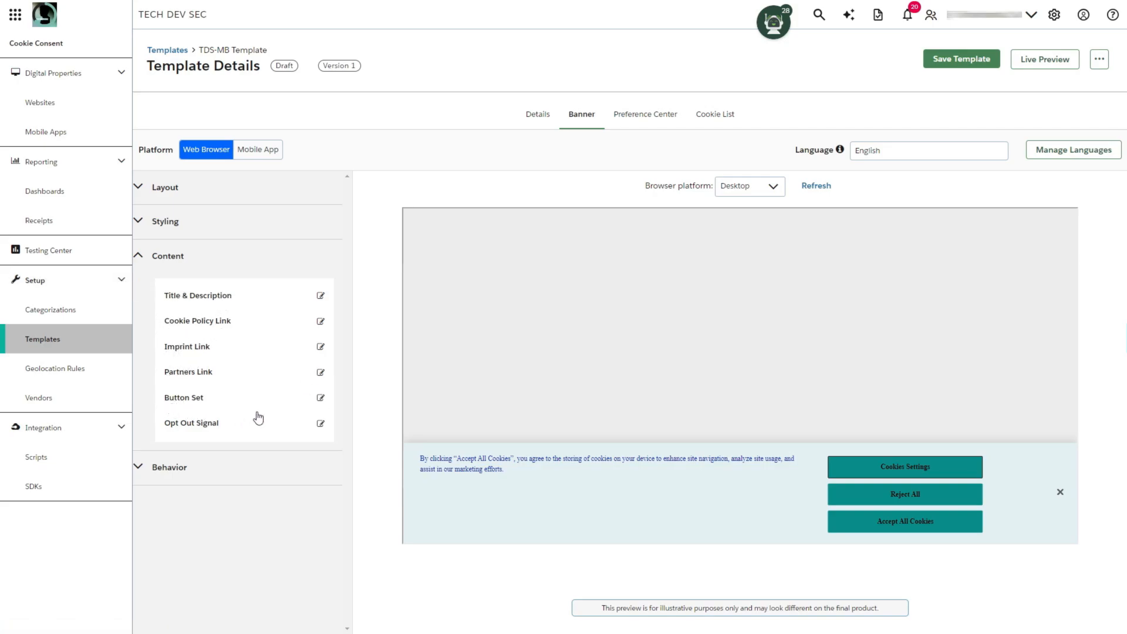
pyautogui.click(320, 399)
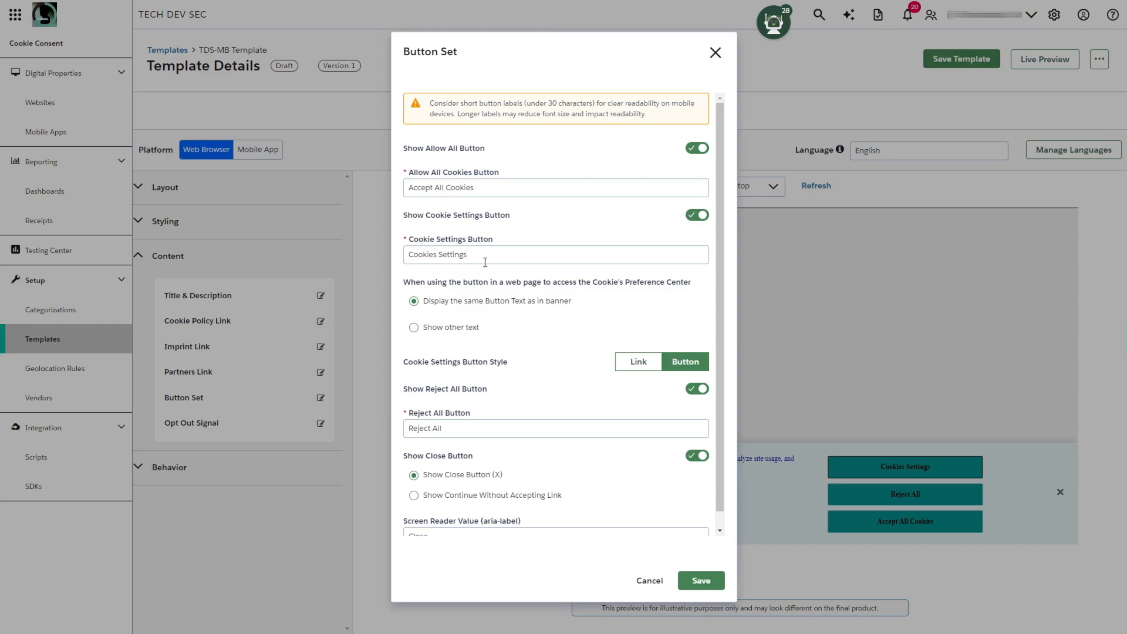
pyautogui.scroll(-1, 554, 342)
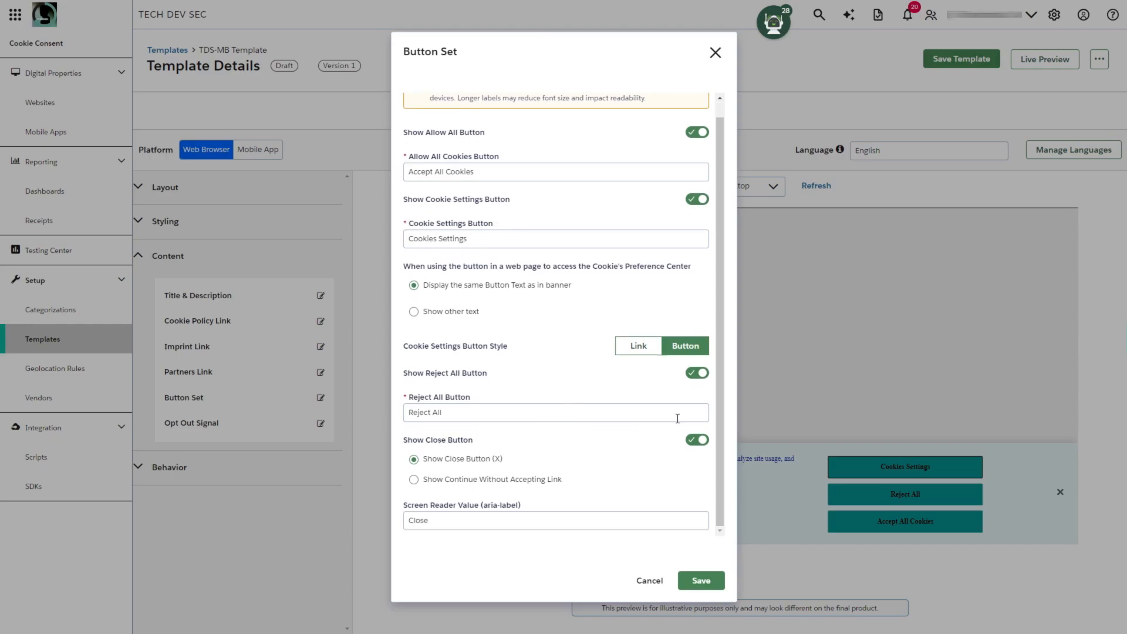
pyautogui.click(701, 374)
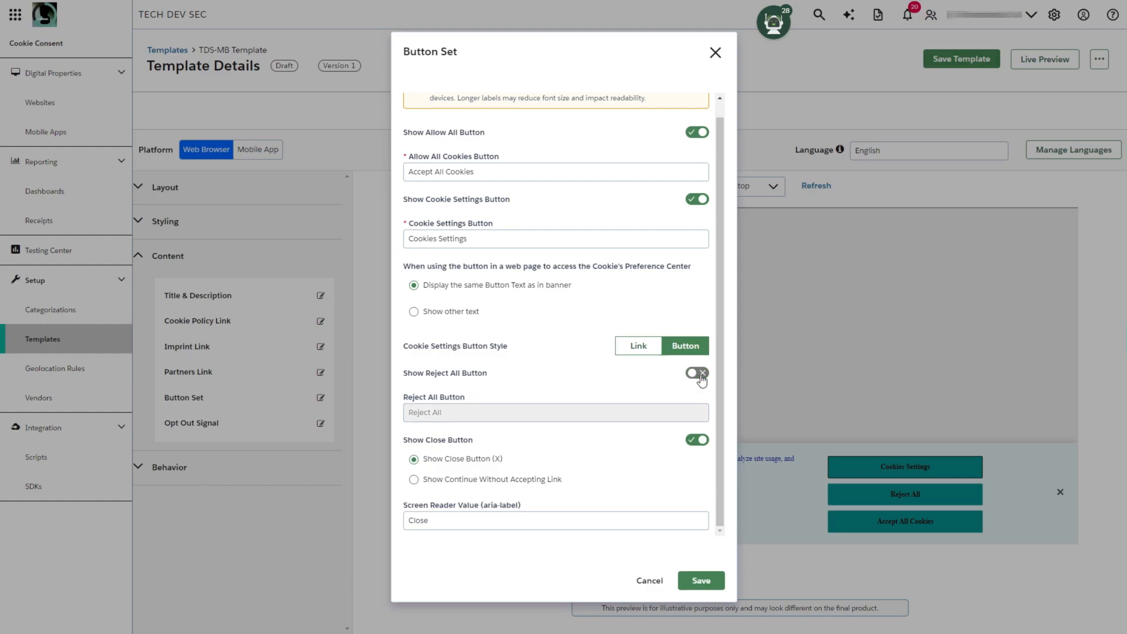
pyautogui.click(701, 581)
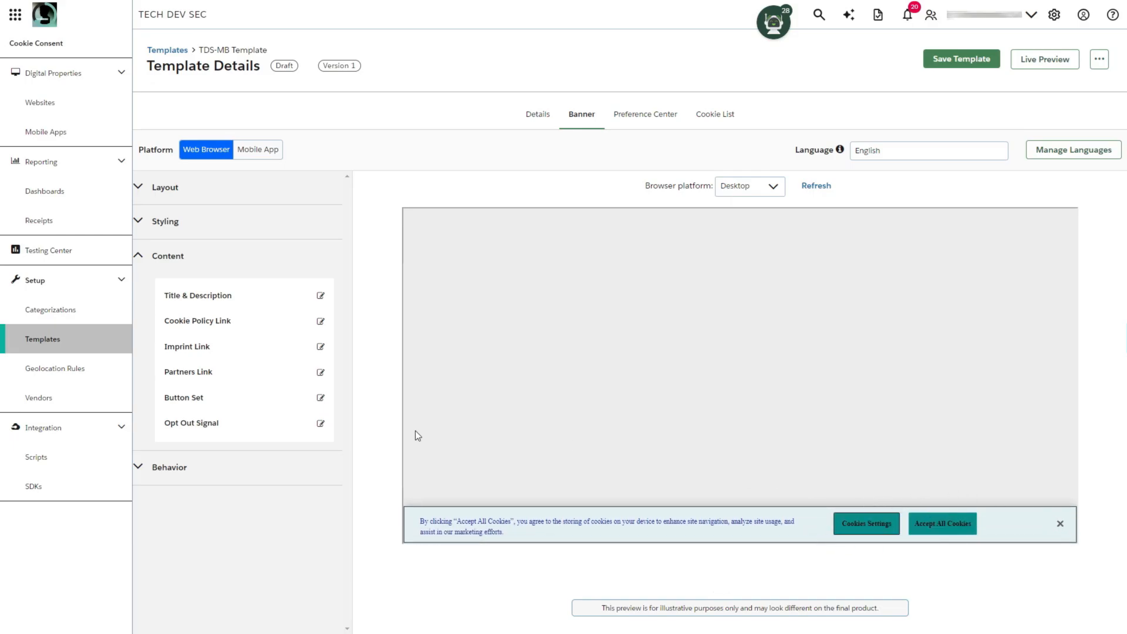
# Turn Show Reject All Button back on in the banner's Button Set and save it
pyautogui.click(320, 397)
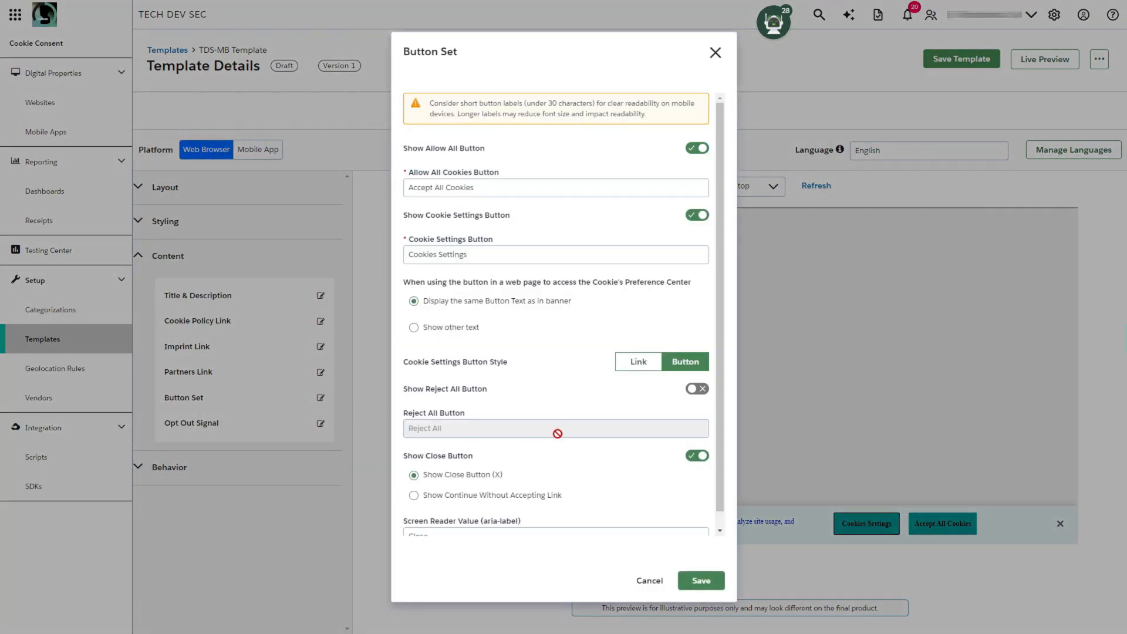
pyautogui.scroll(-1, 634, 437)
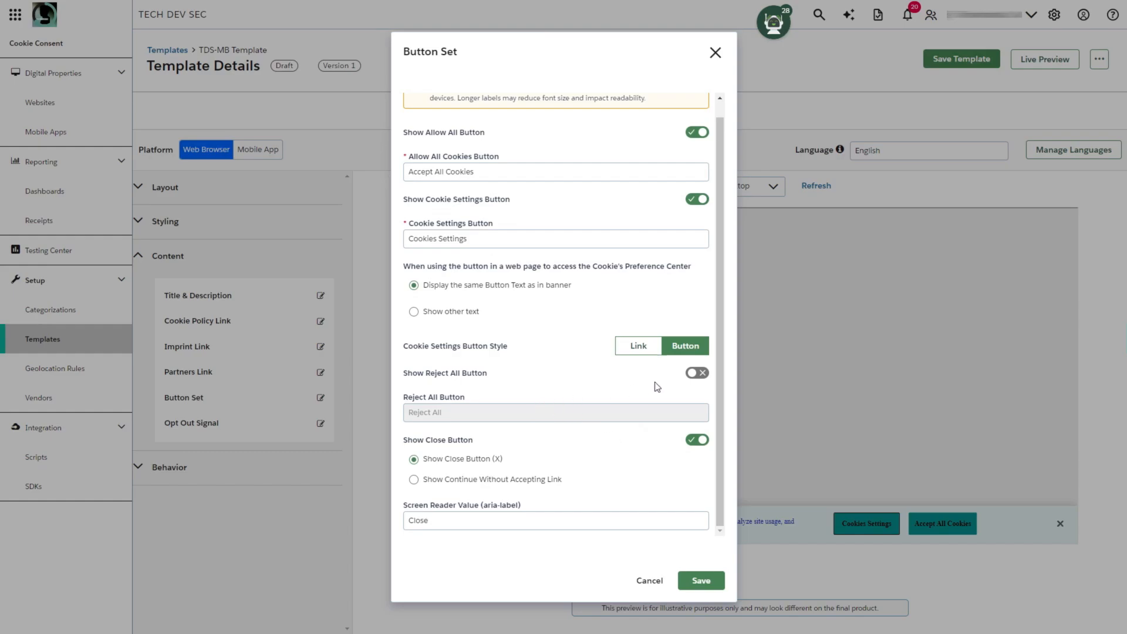
pyautogui.click(697, 374)
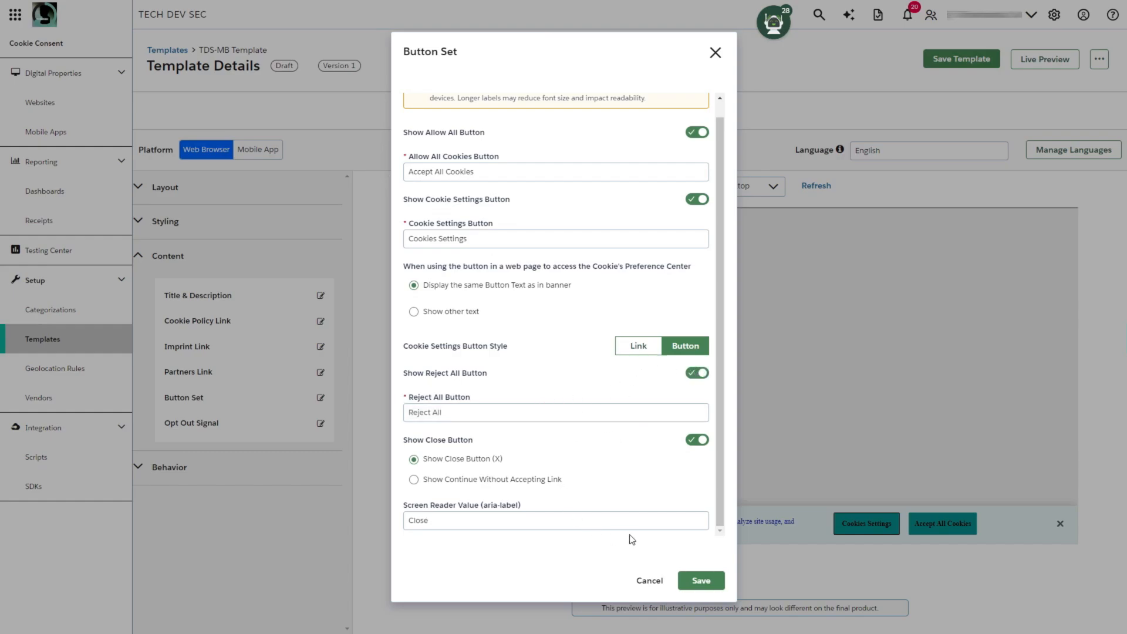
pyautogui.click(708, 581)
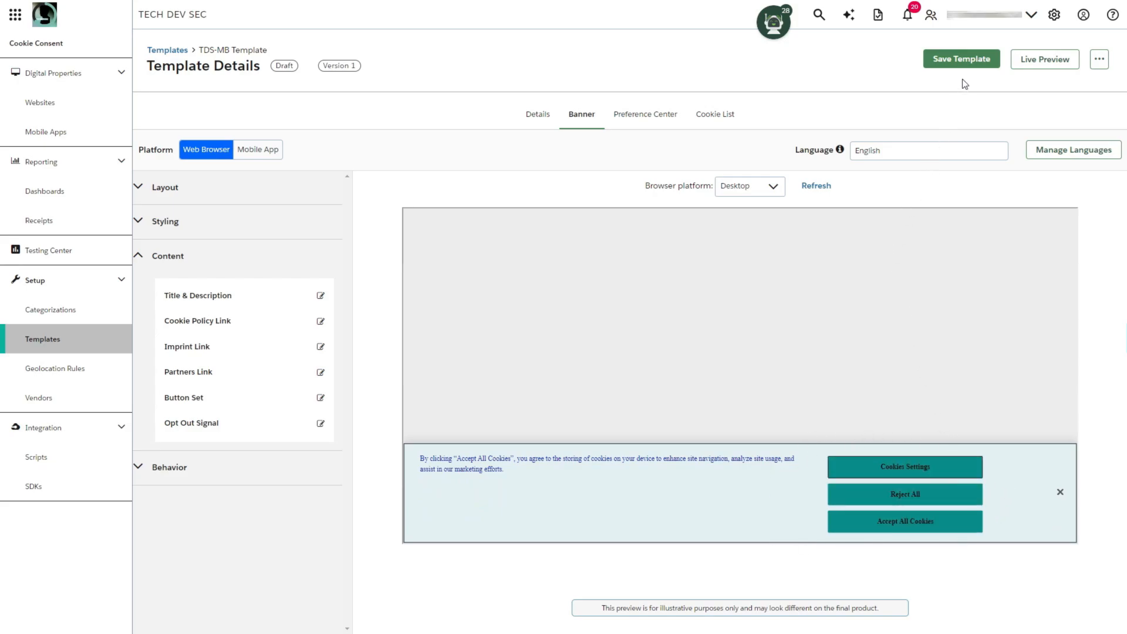
# Save the template and enable Override Web Browser Text in the Mobile App banner's design
pyautogui.click(996, 68)
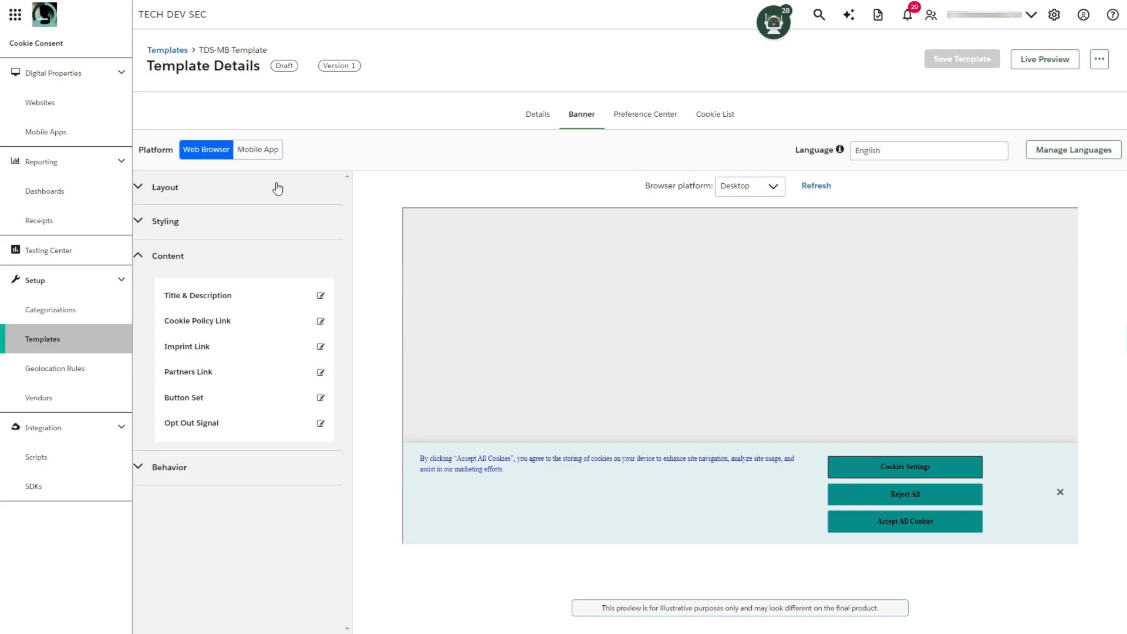
pyautogui.click(270, 163)
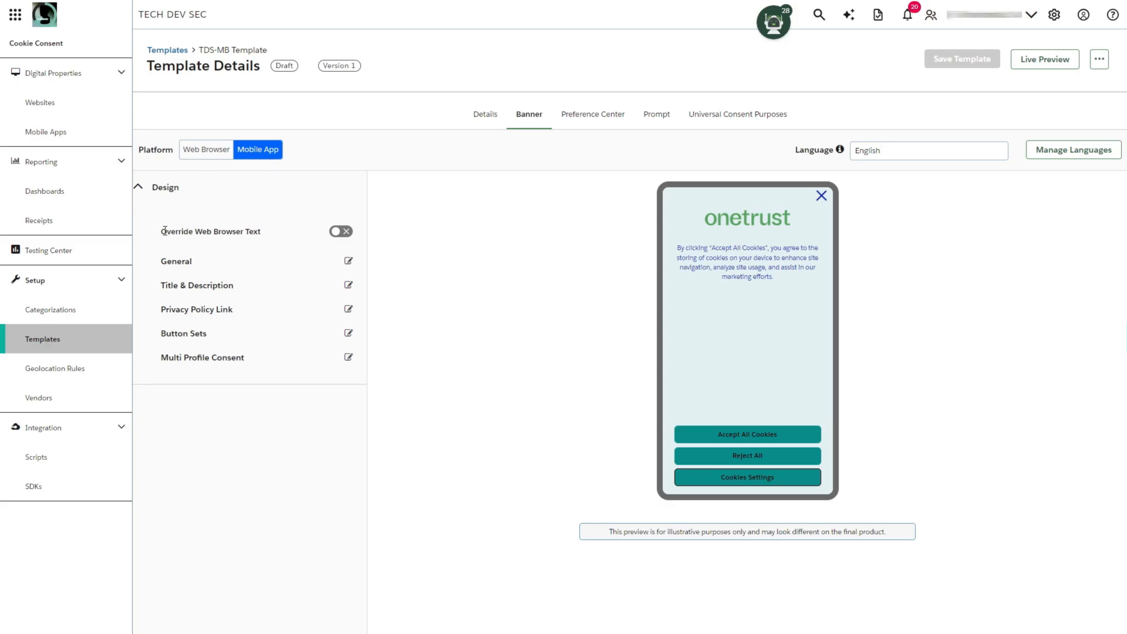
pyautogui.click(338, 234)
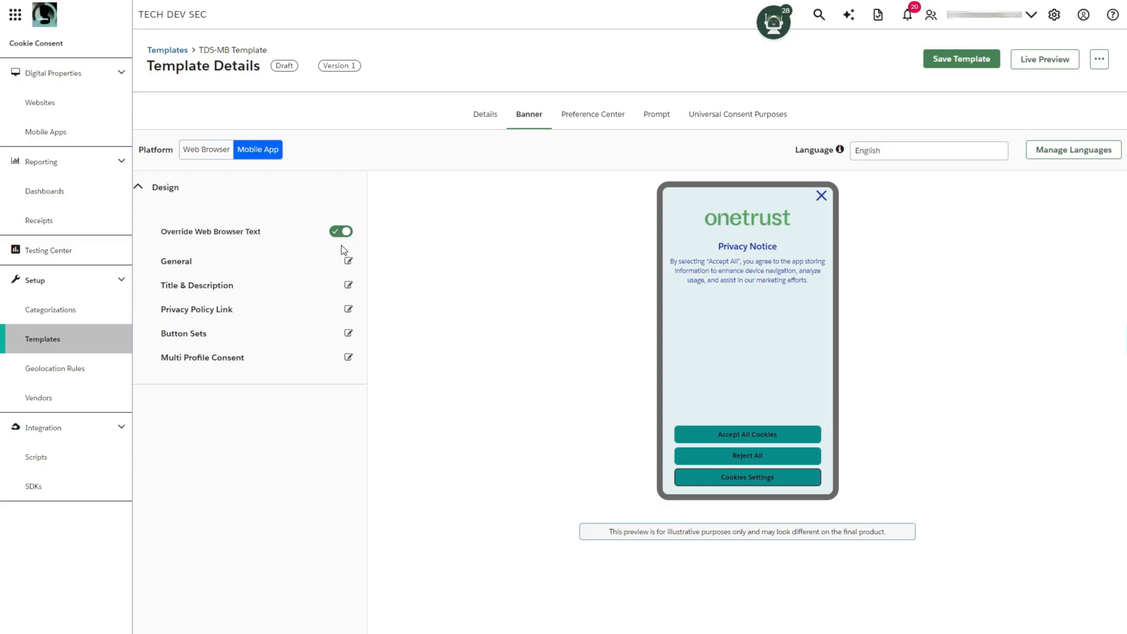
# Append "-- Test MB App" to the mobile app banner's description text and save the Title & Description settings
pyautogui.click(348, 286)
pyautogui.scroll(-3, 312, 352)
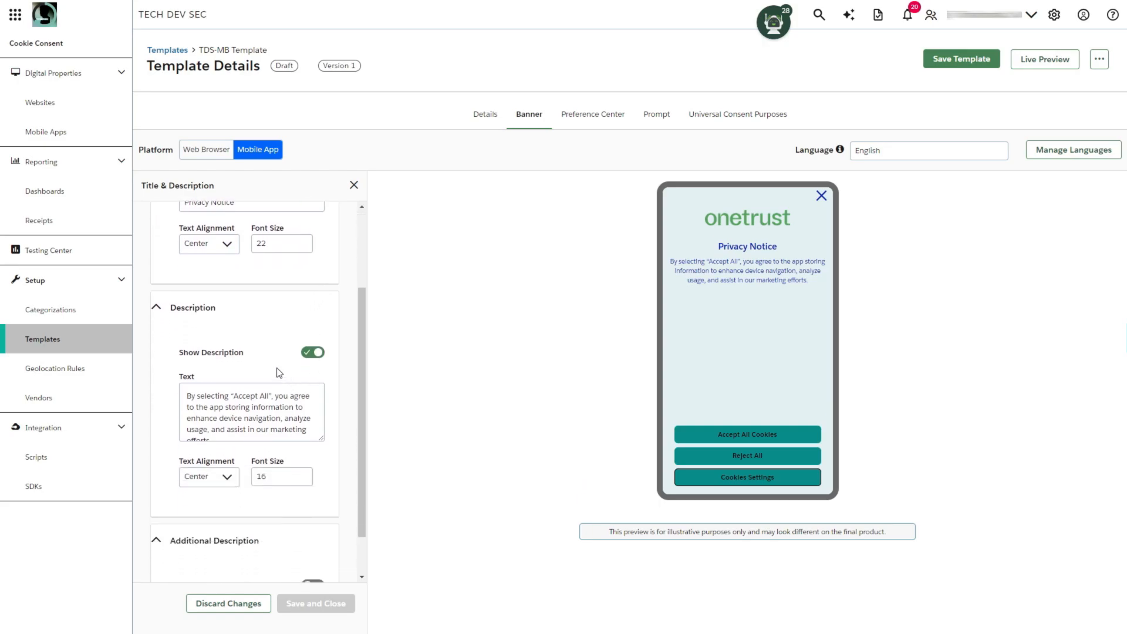
pyautogui.click(264, 407)
pyautogui.scroll(-1, 237, 435)
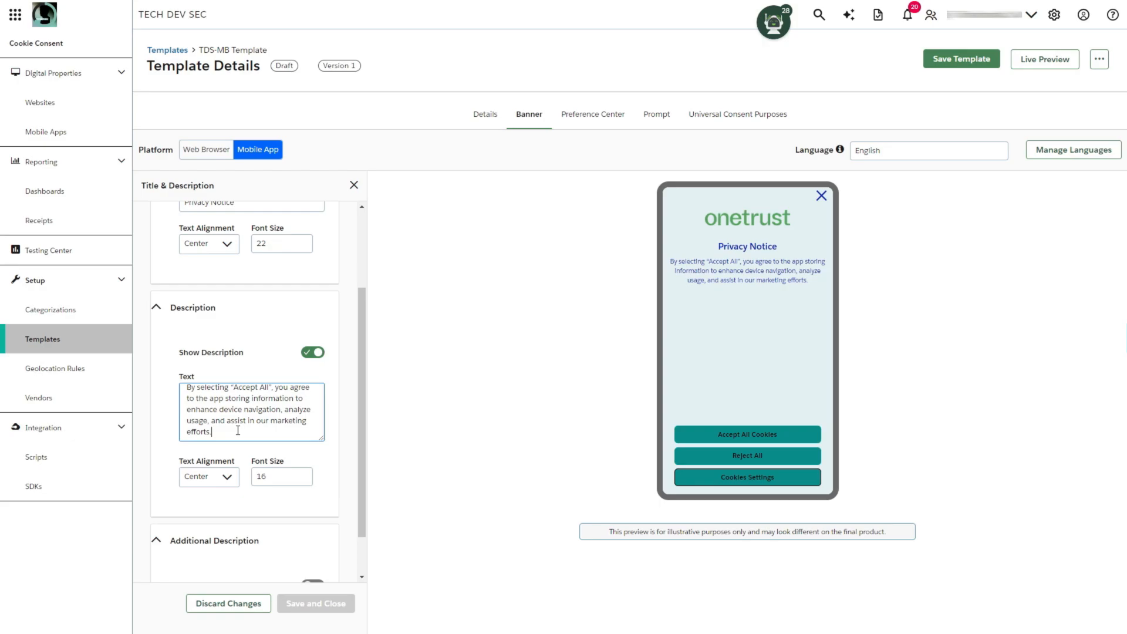
pyautogui.write('--')
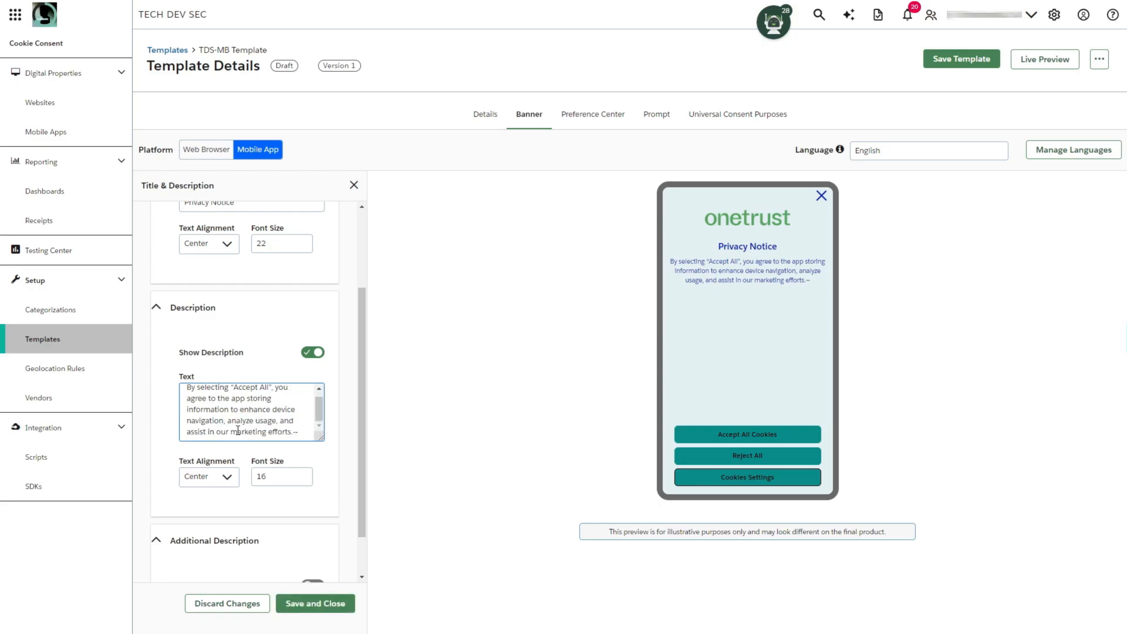
pyautogui.write(' Test')
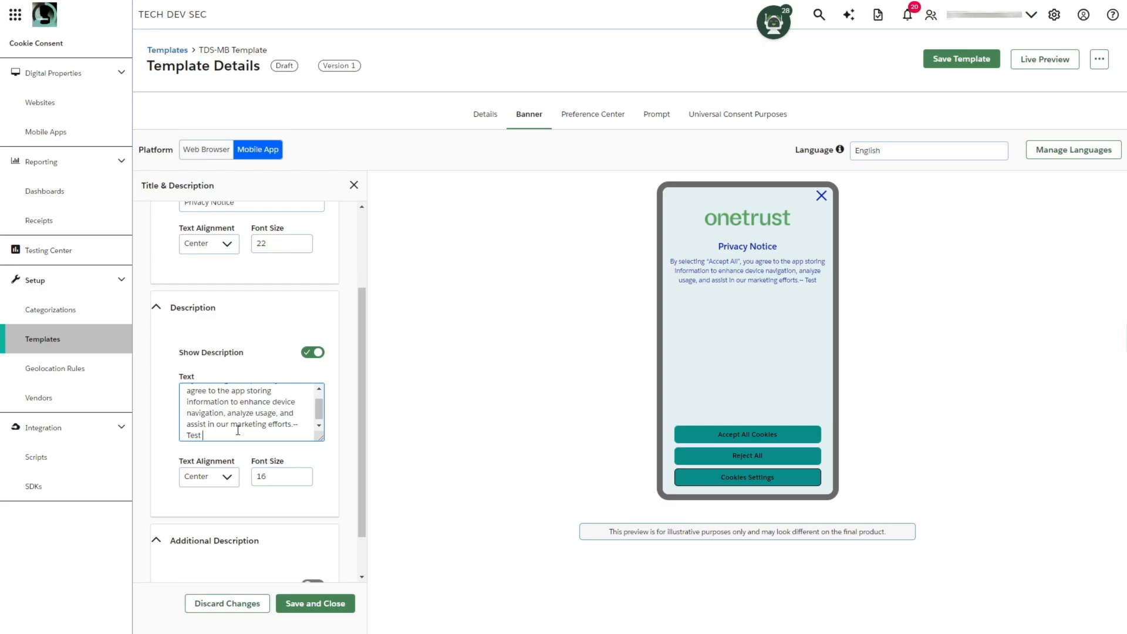
pyautogui.write(' MB')
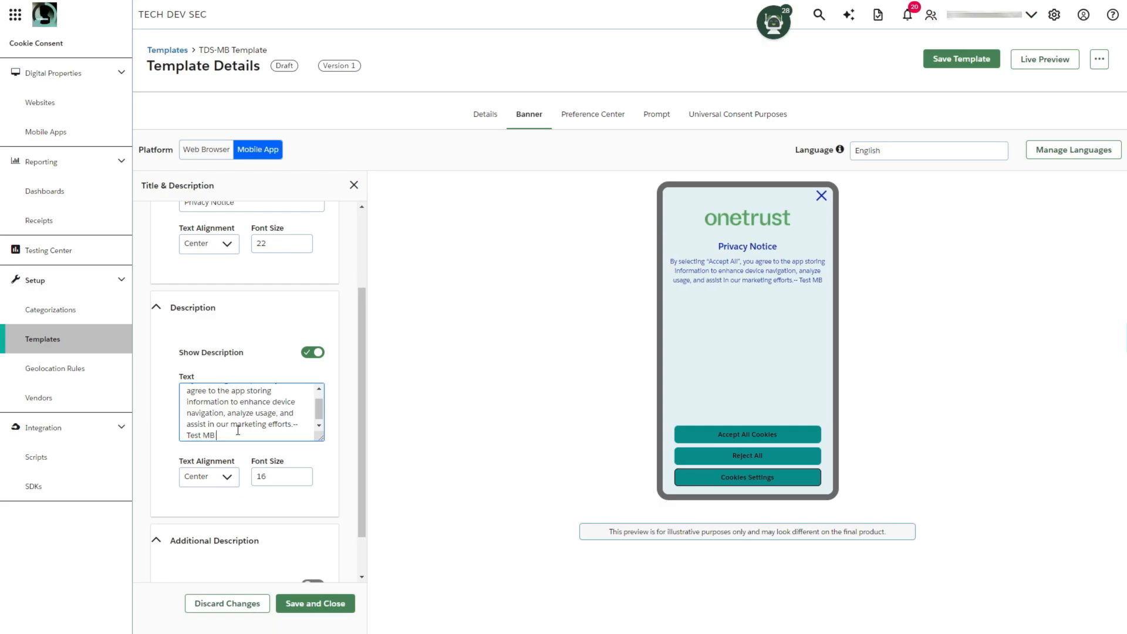
pyautogui.write(' App')
pyautogui.click(344, 611)
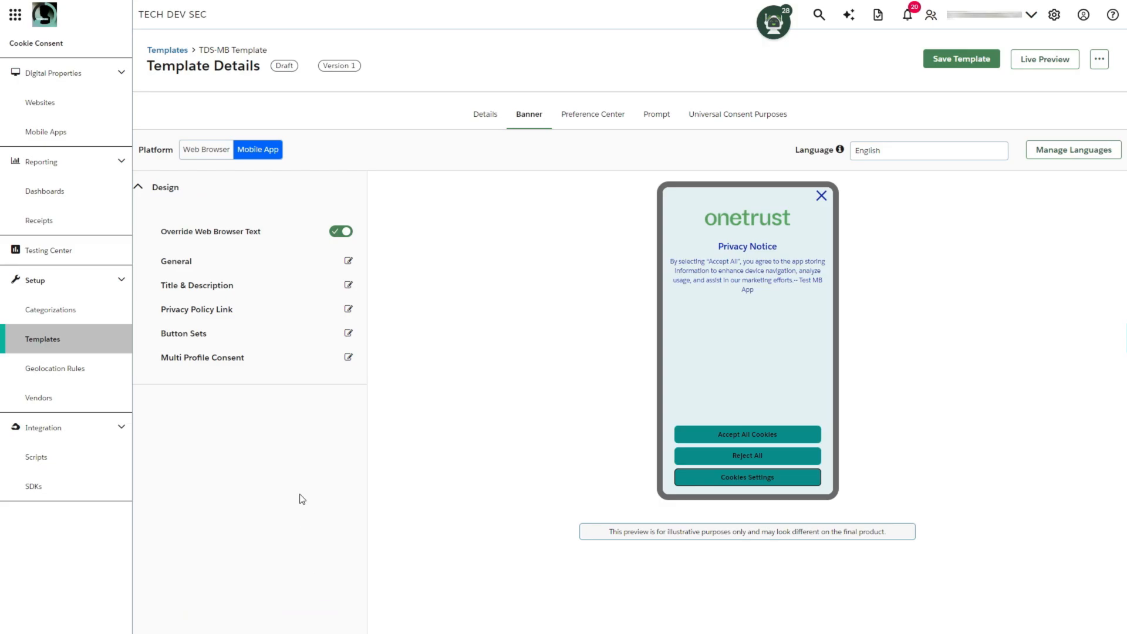
# Replace the mobile app banner's logo with TDS-Logo.jpg, leaving Show Logo on, and save the template
pyautogui.click(348, 260)
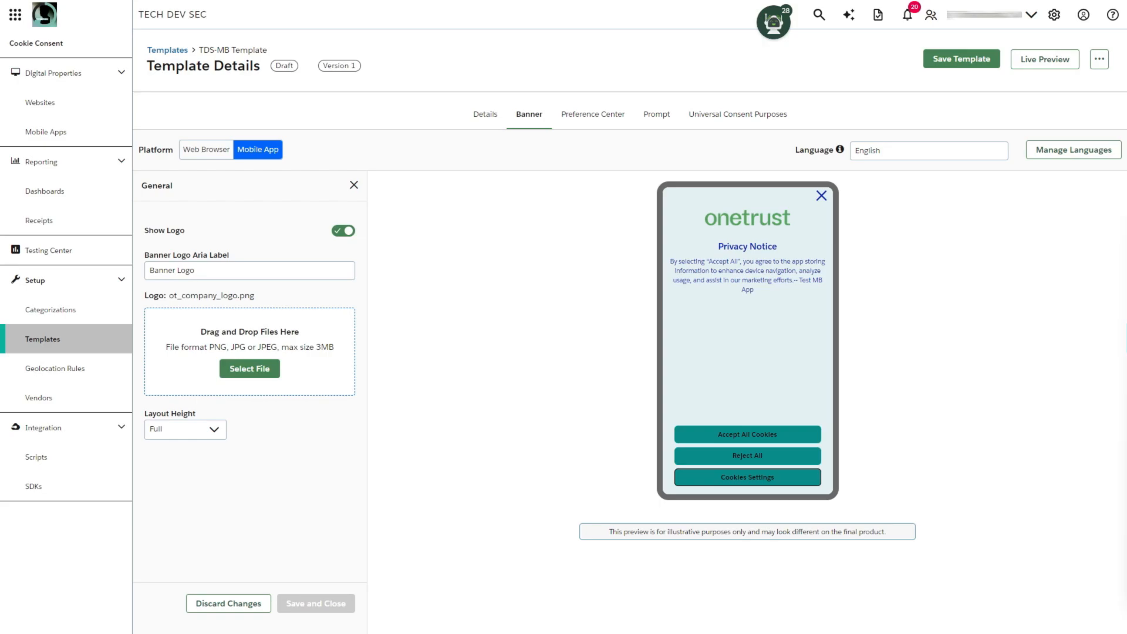
pyautogui.moveTo(775, 297); pyautogui.dragTo(286, 347)
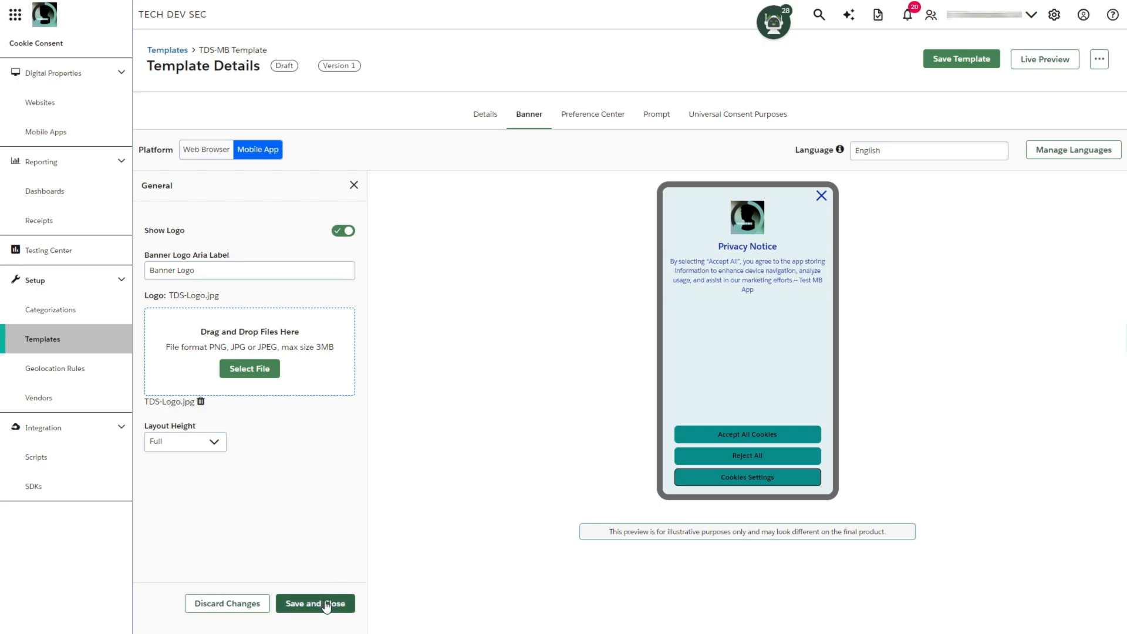
pyautogui.click(339, 232)
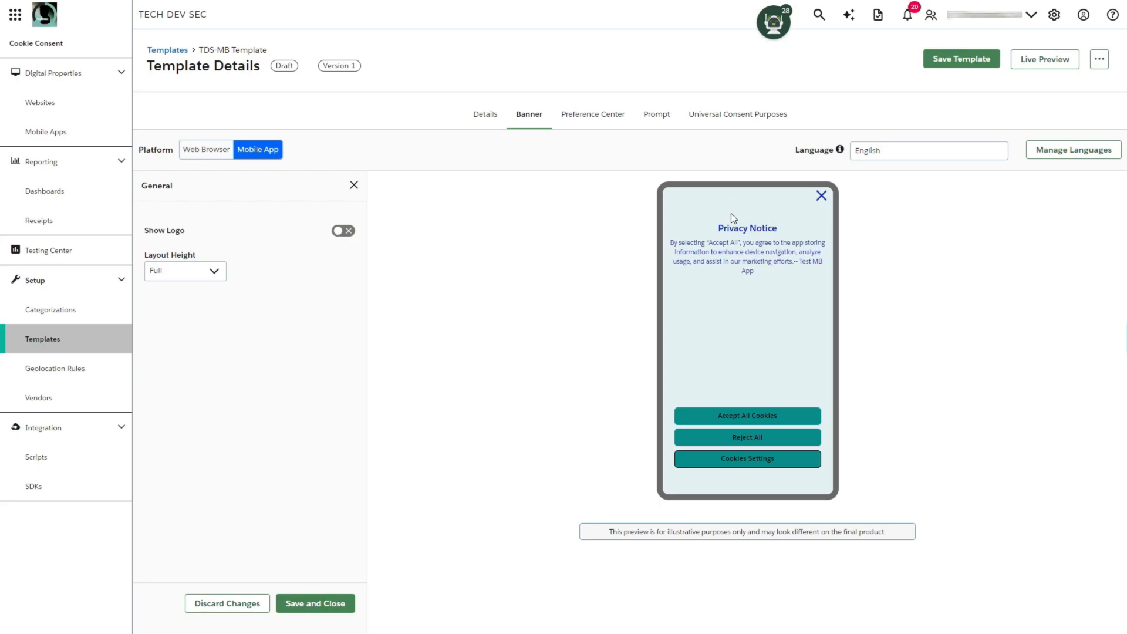
pyautogui.click(338, 232)
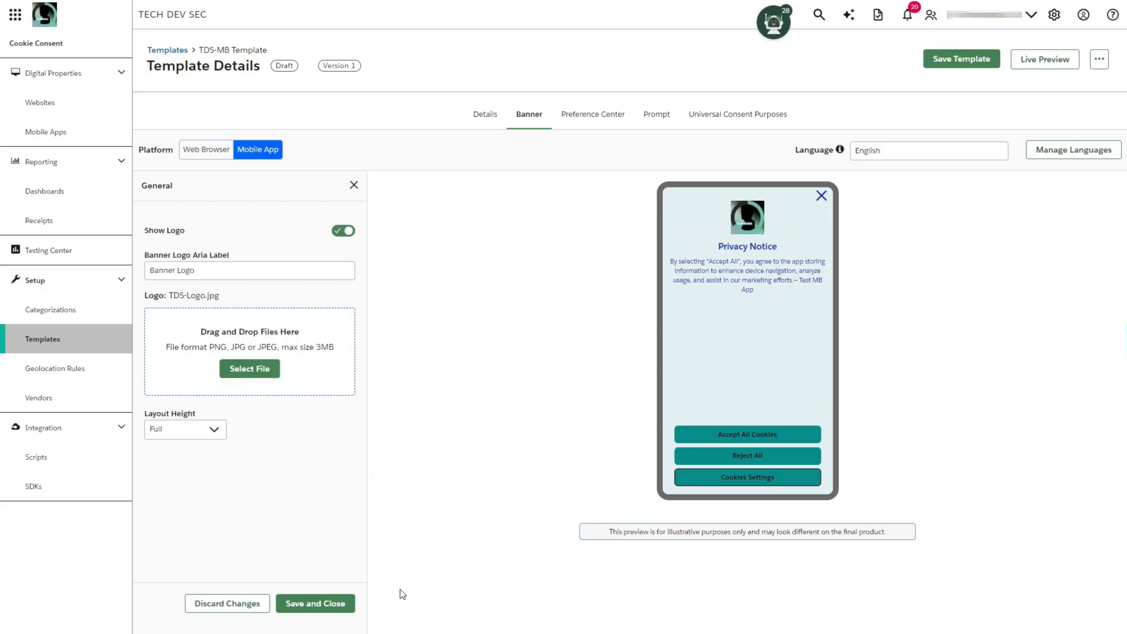
pyautogui.click(311, 606)
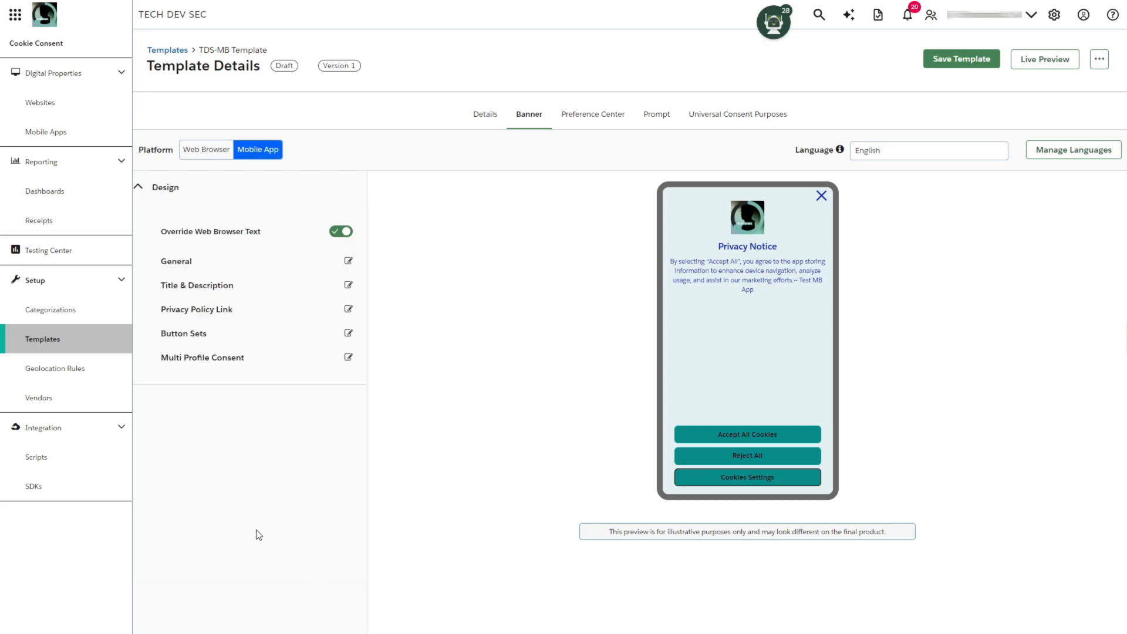
pyautogui.click(967, 63)
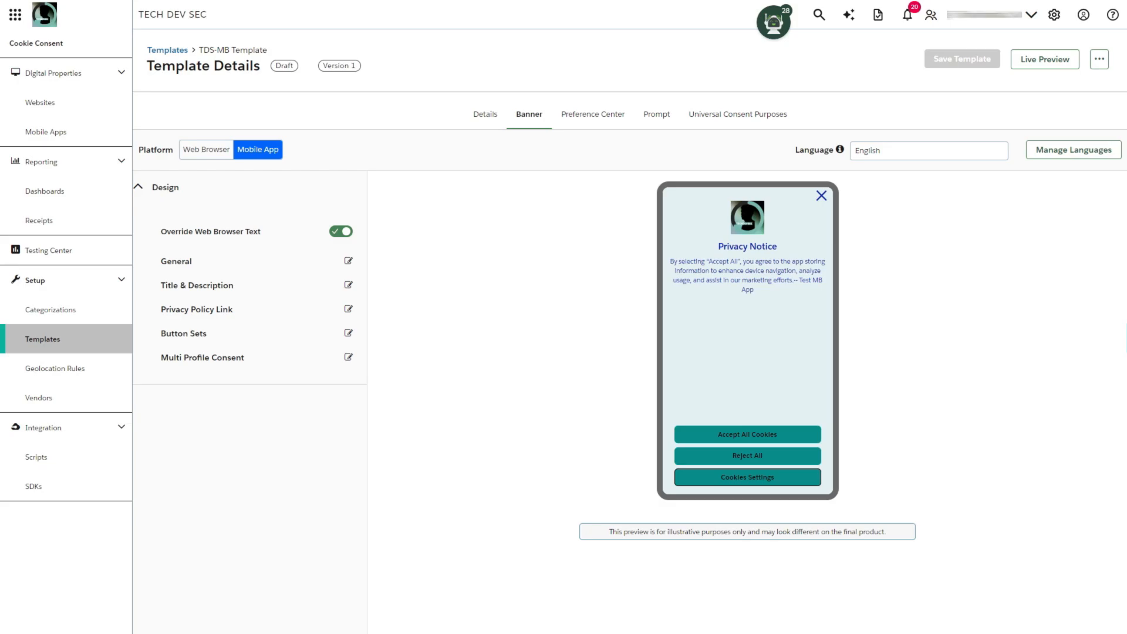
# Enable Override Banner Styling for the Web Browser platform's Preference Center
pyautogui.click(596, 126)
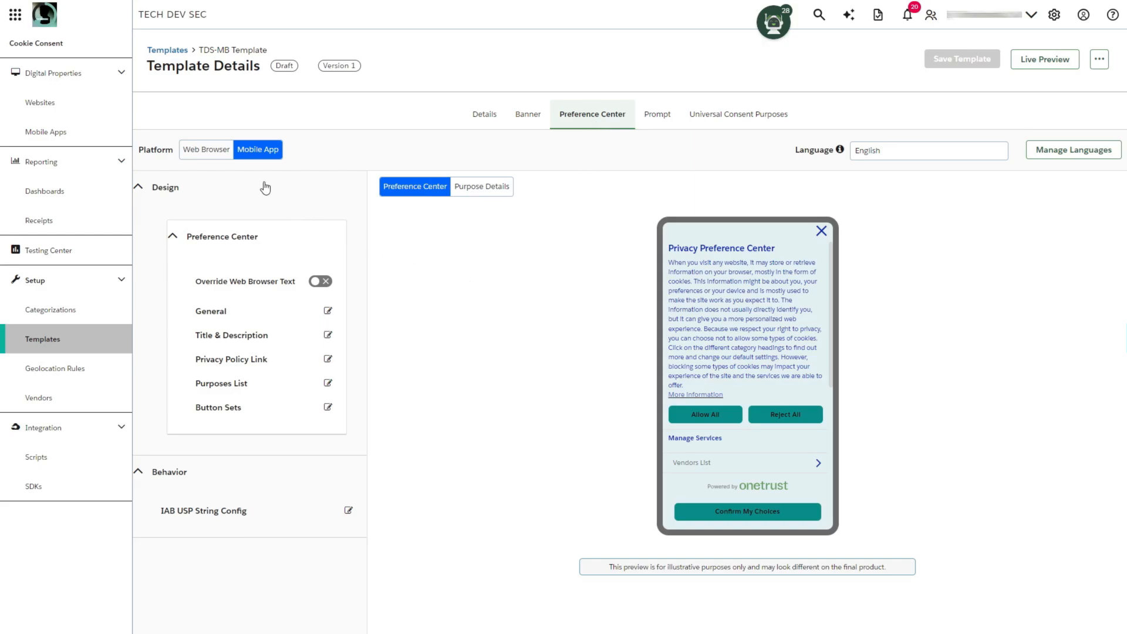
pyautogui.click(221, 159)
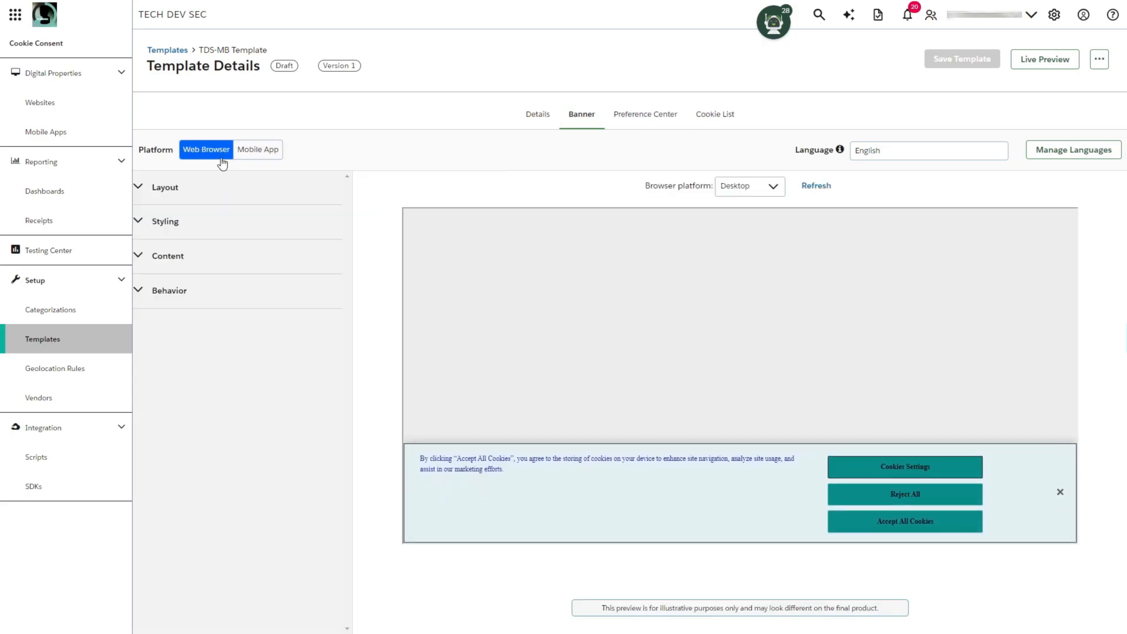
pyautogui.click(642, 117)
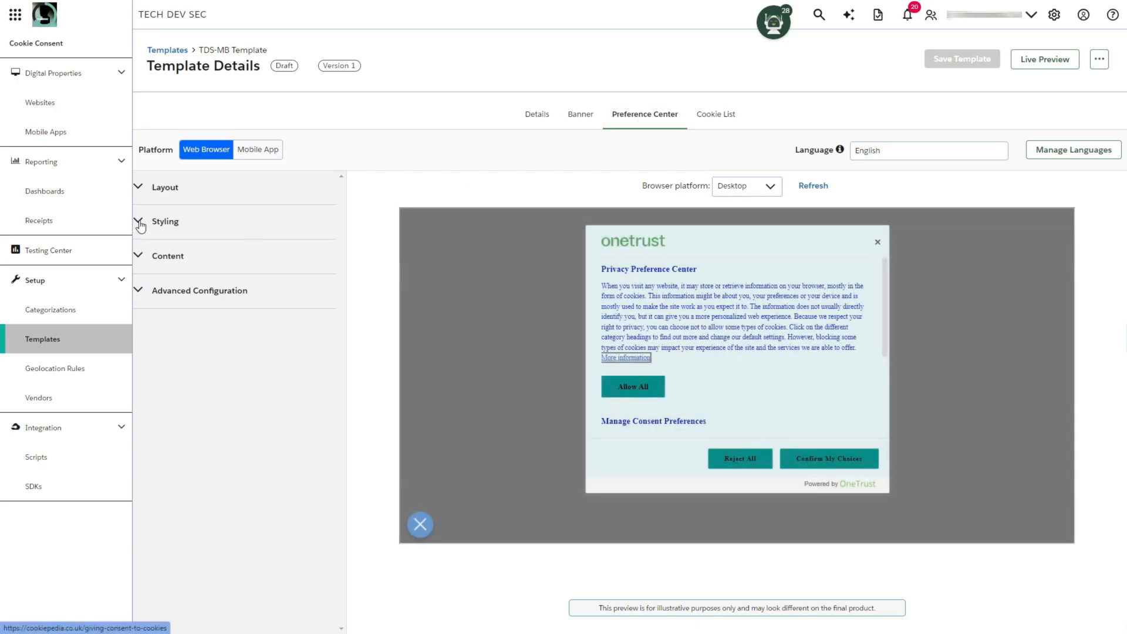
pyautogui.click(140, 224)
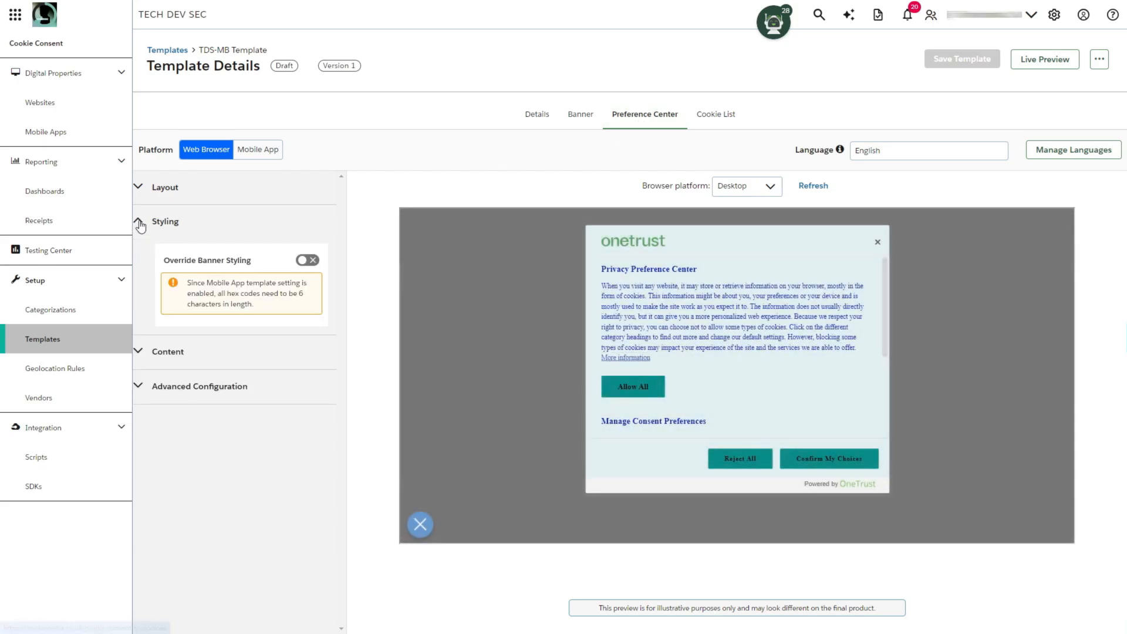
pyautogui.click(306, 260)
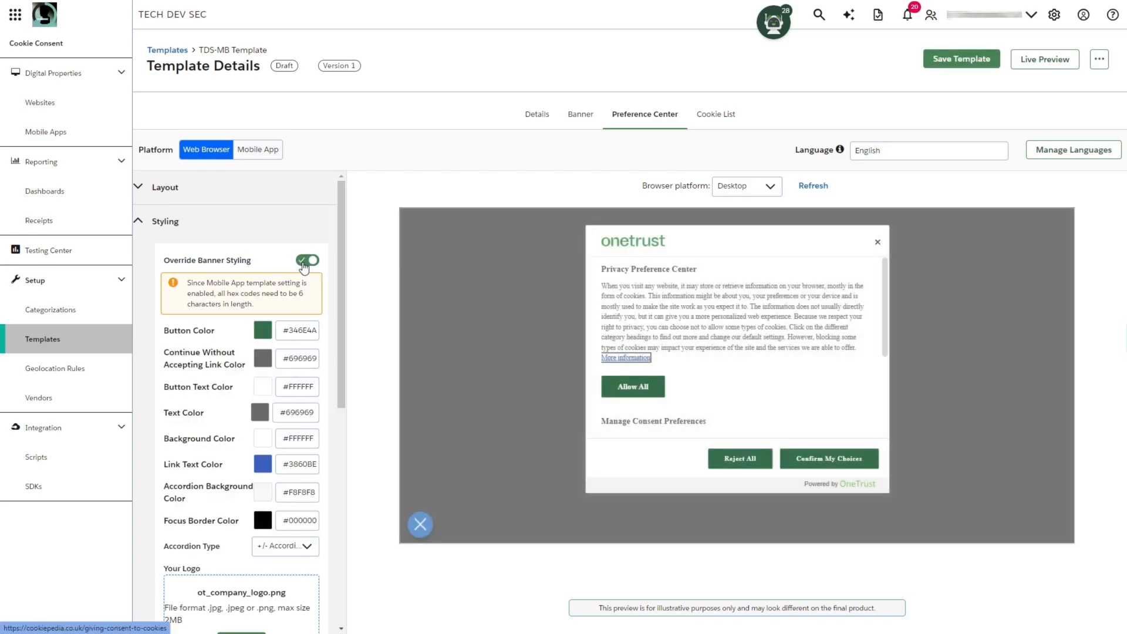
# Review the Preference Center's color, logo and custom CSS options, and turn Override Banner Styling back off
pyautogui.scroll(-2, 298, 400)
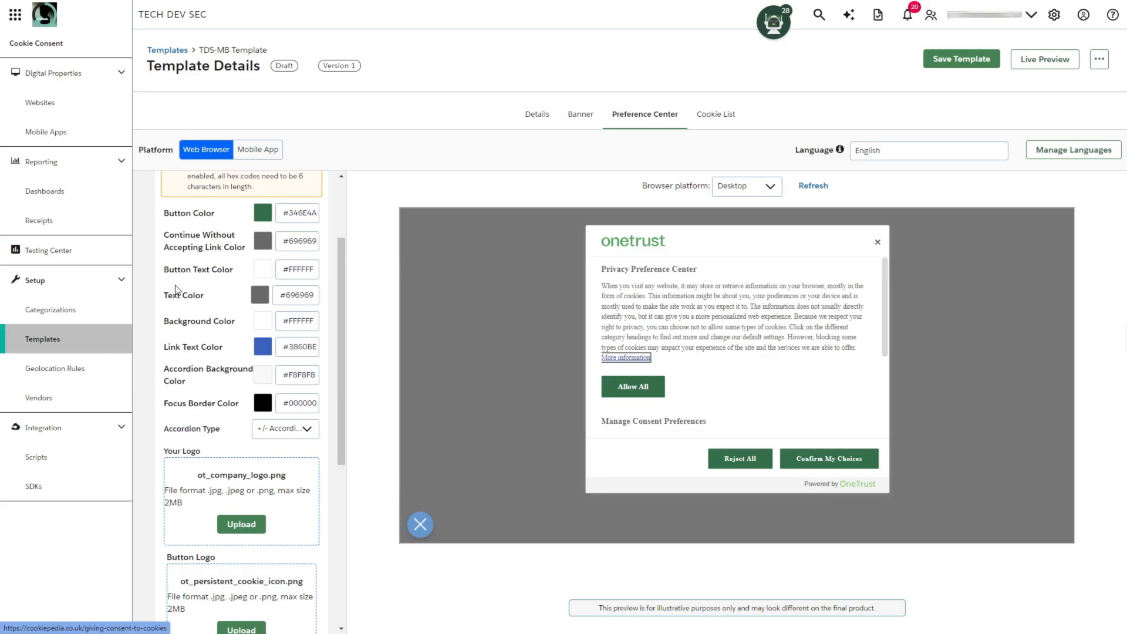
pyautogui.scroll(2, 176, 288)
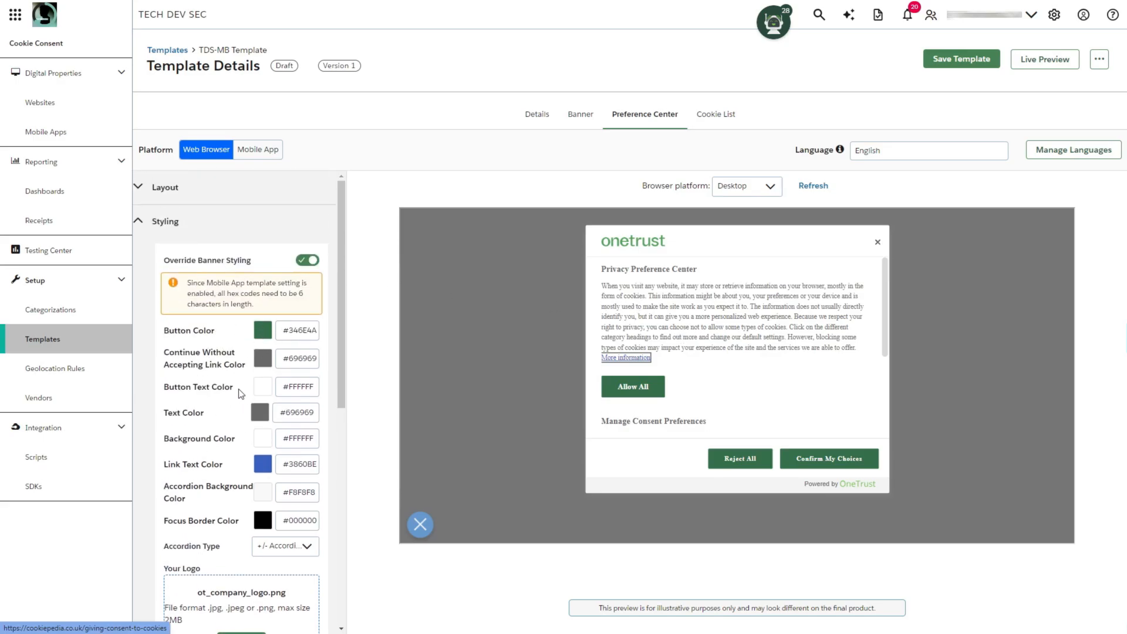
pyautogui.scroll(-2, 158, 441)
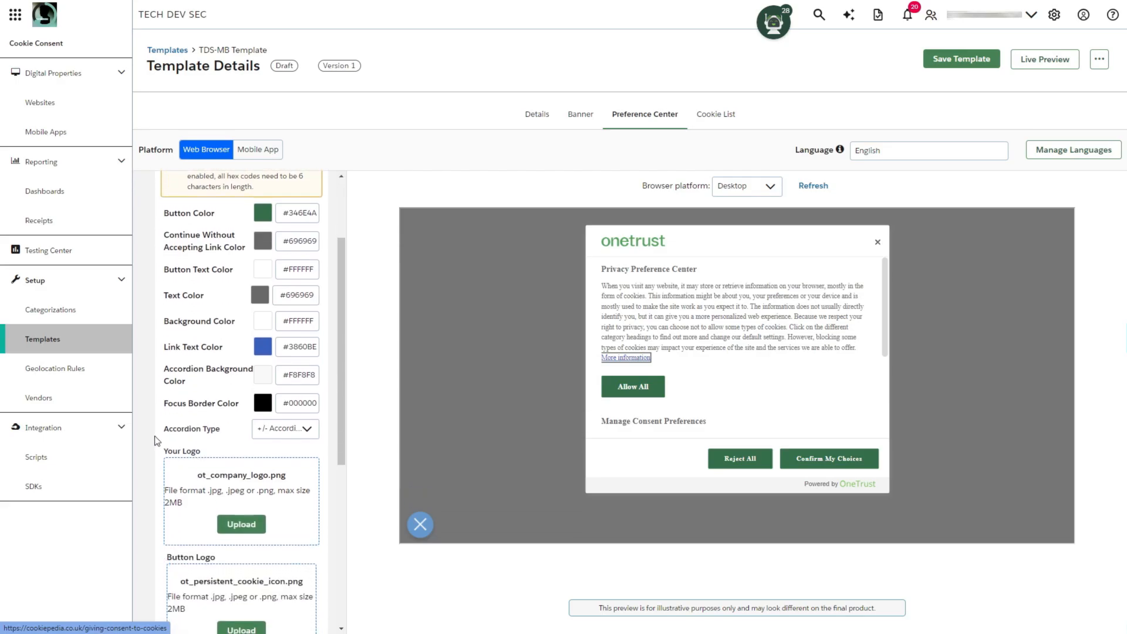
pyautogui.scroll(-2, 202, 424)
pyautogui.scroll(-2, 204, 466)
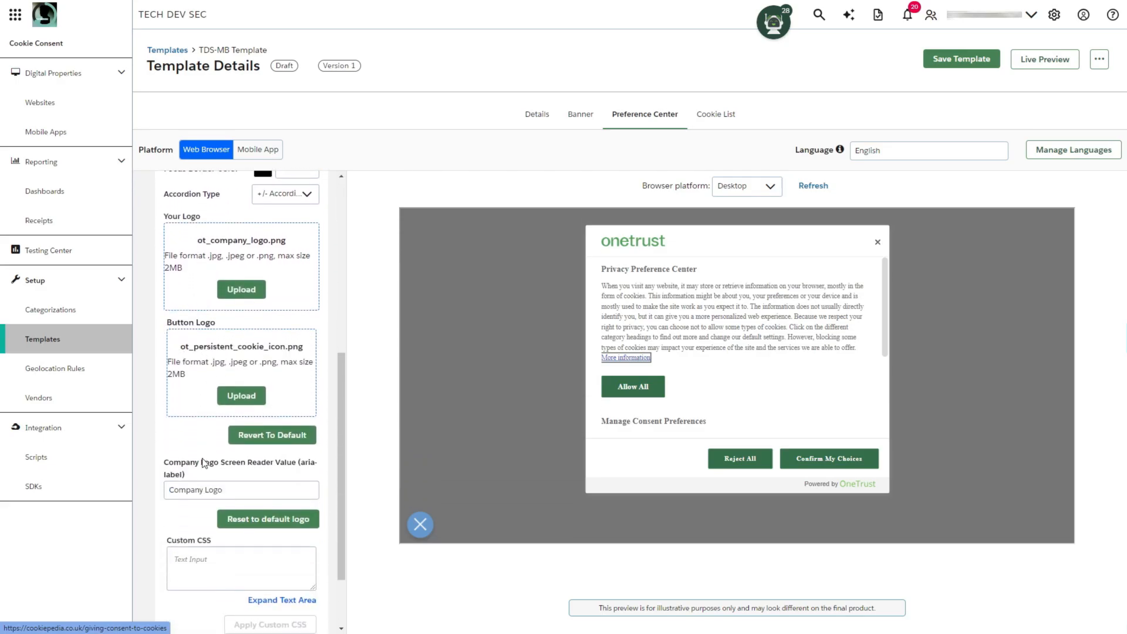
pyautogui.scroll(-2, 204, 464)
pyautogui.scroll(6, 228, 450)
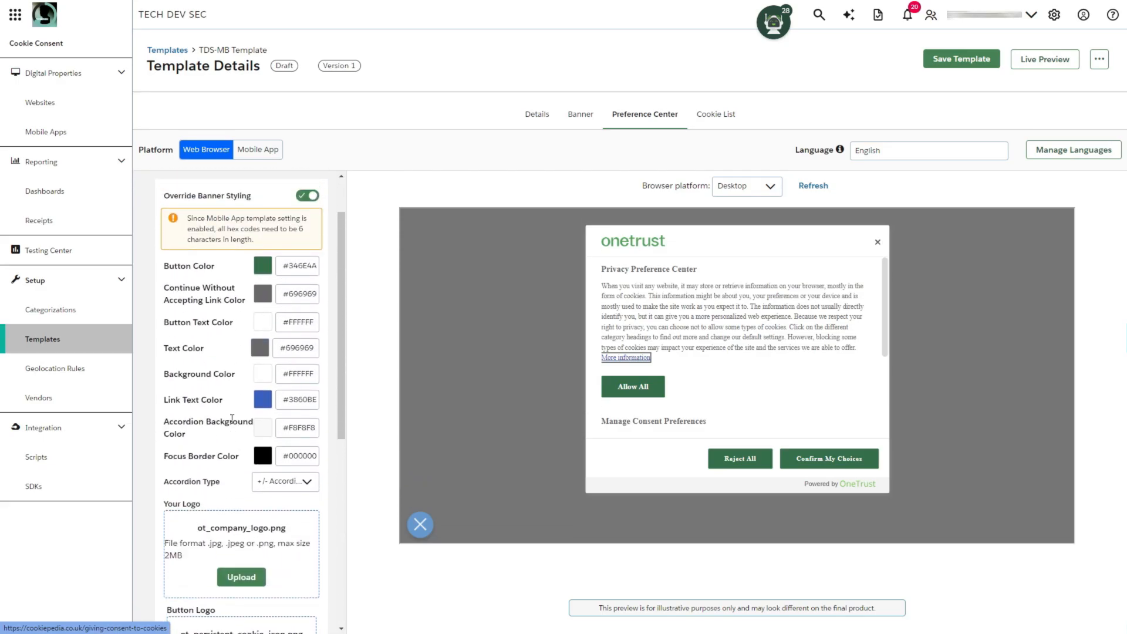
pyautogui.scroll(1, 231, 418)
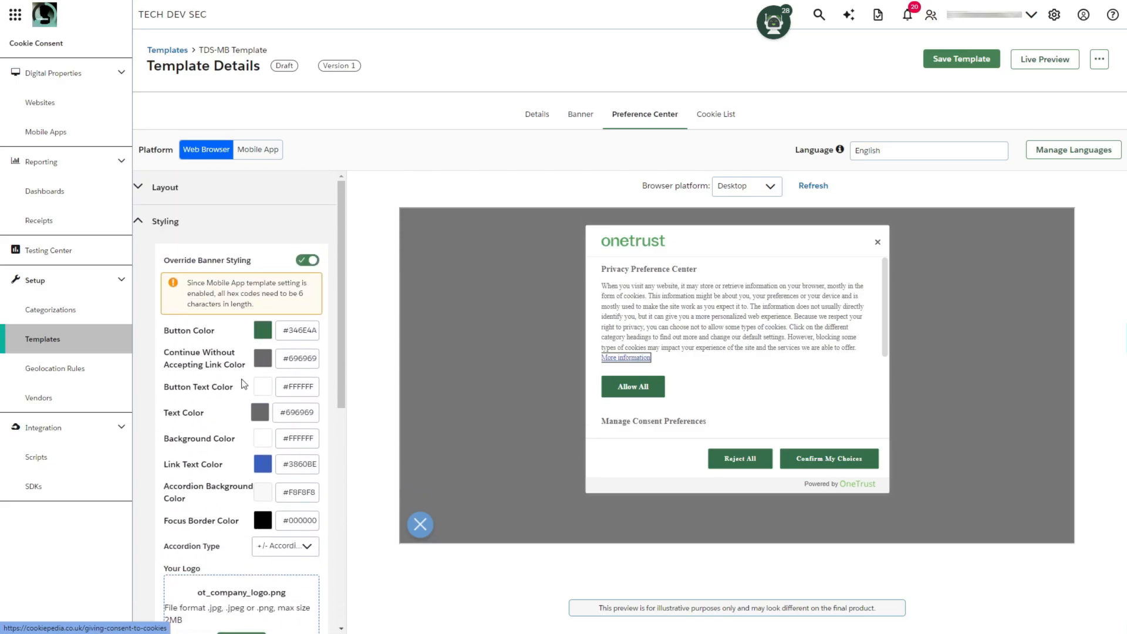
pyautogui.click(309, 261)
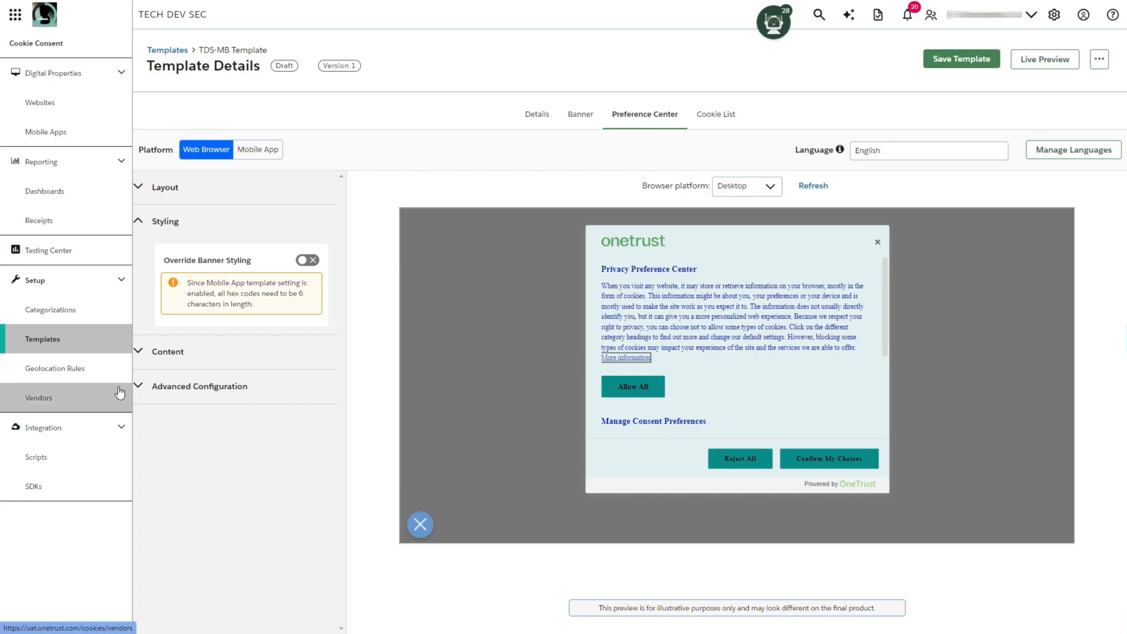
# Examine the Button Set options in the web Preference Center's content and close them without changes
pyautogui.click(139, 354)
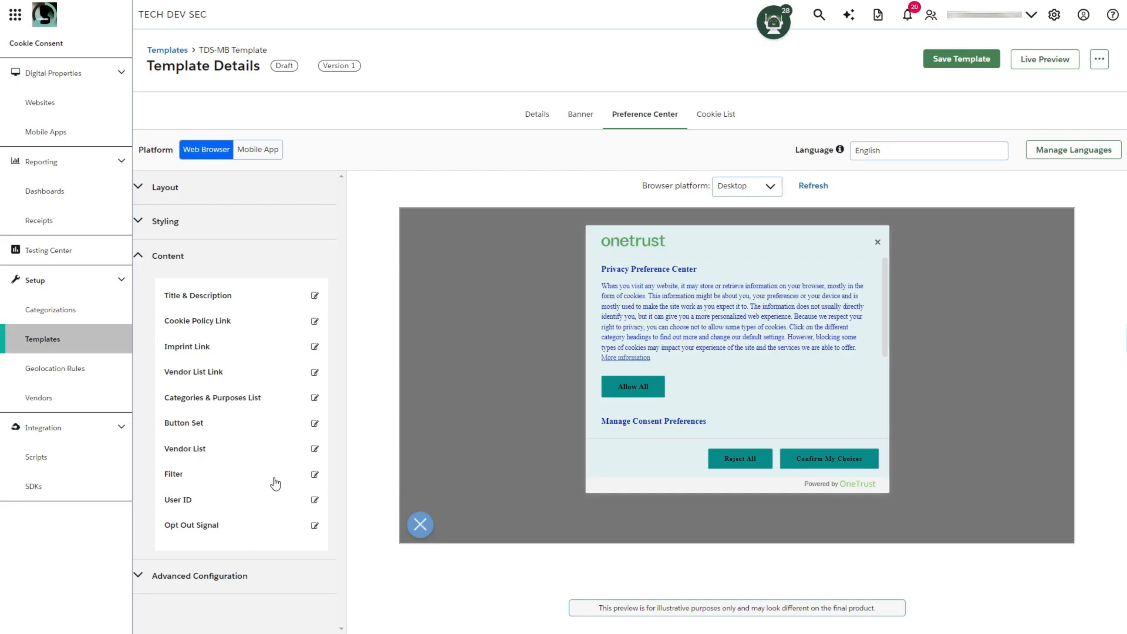
pyautogui.click(315, 423)
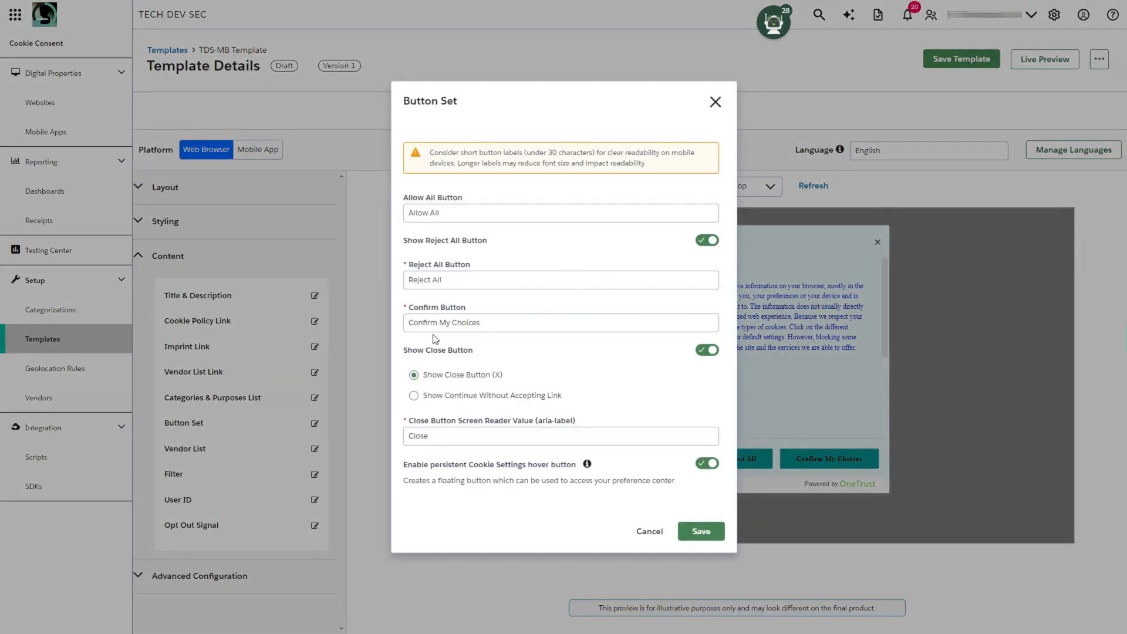
pyautogui.click(714, 102)
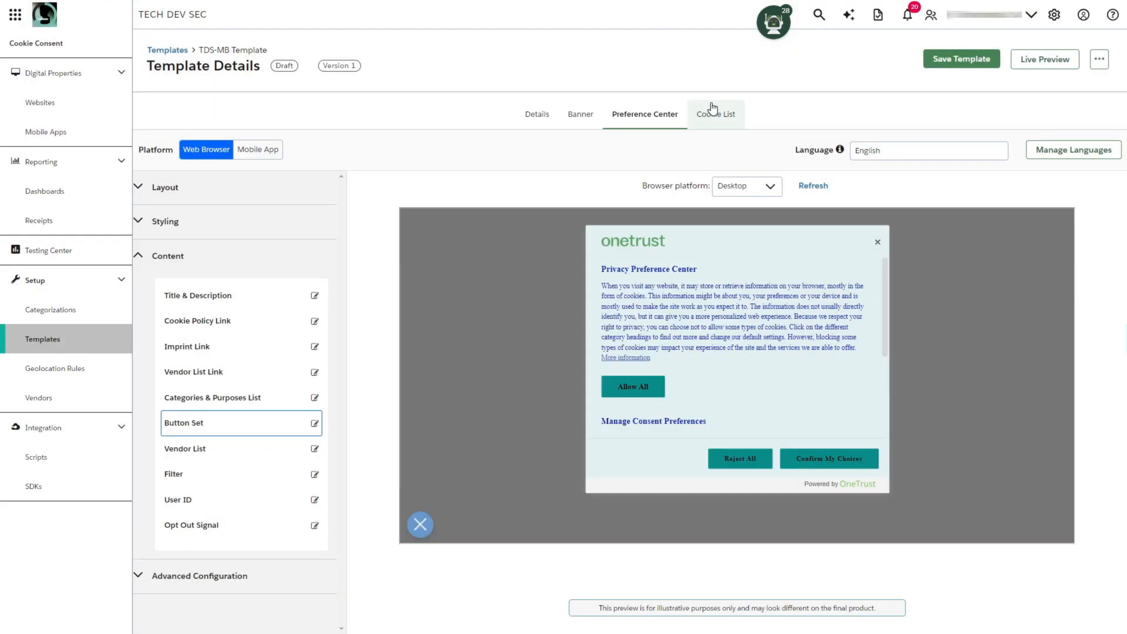
# Enable Override Web Browser Text for the Mobile App platform's Preference Center
pyautogui.click(264, 156)
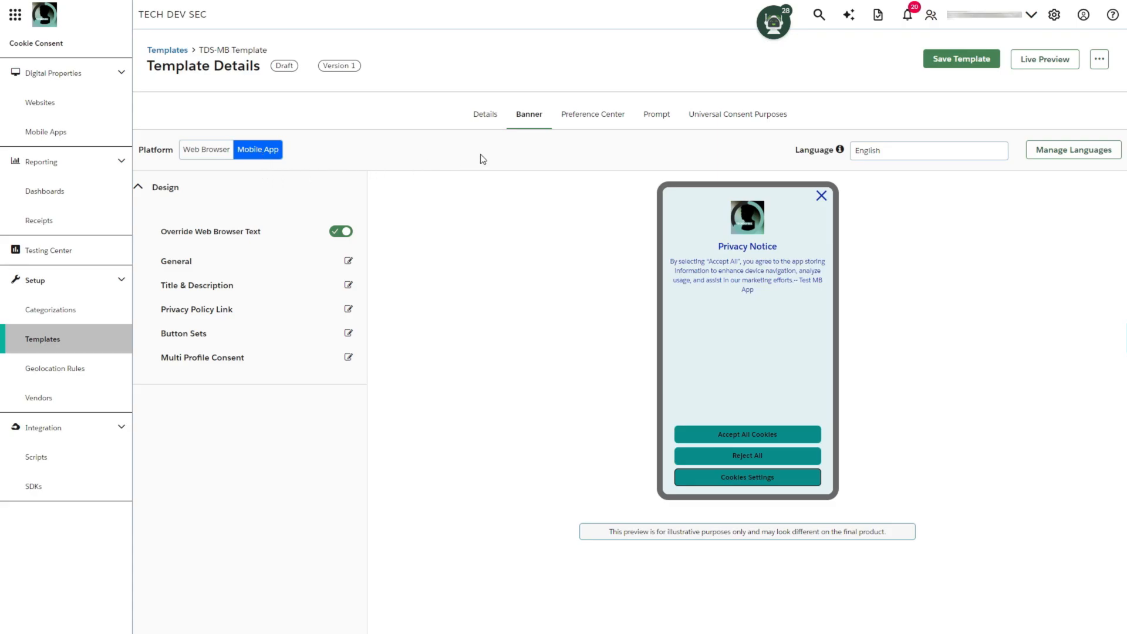
pyautogui.click(588, 117)
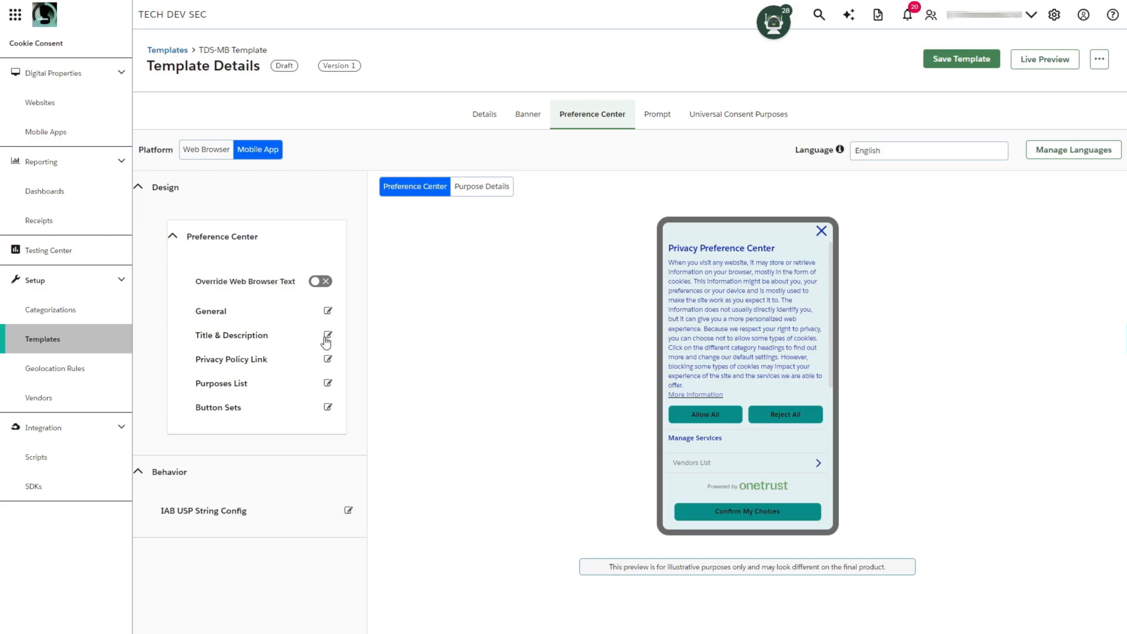
pyautogui.click(317, 283)
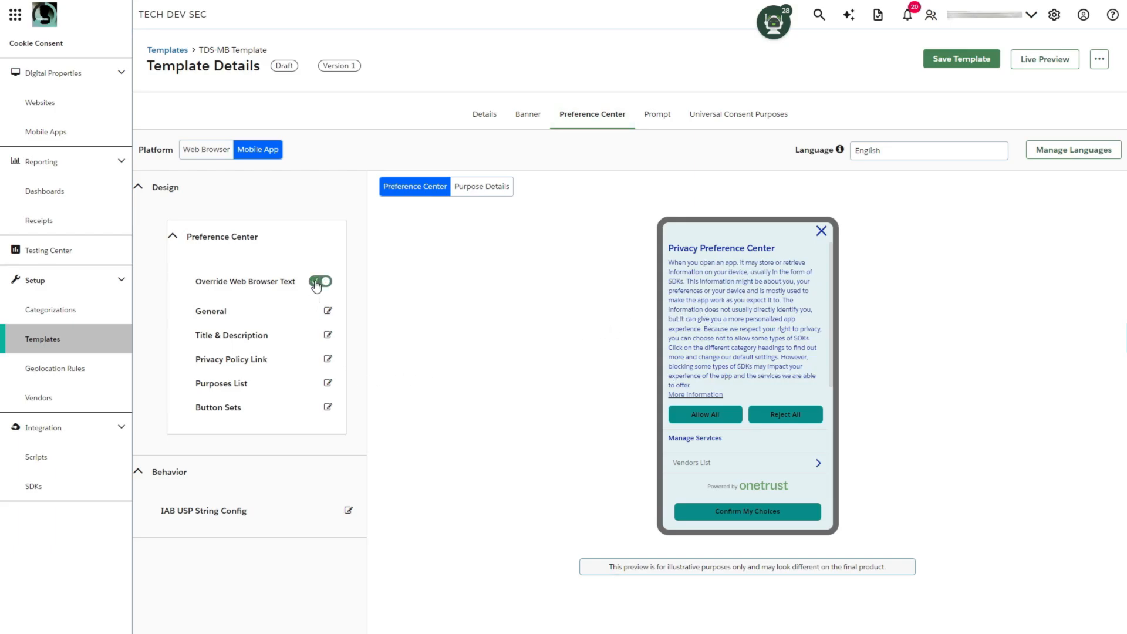
# Append "-- Test MB Pref. Center" to the mobile Preference Center's description text and save the Title & Description settings
pyautogui.click(328, 336)
pyautogui.scroll(-1, 298, 481)
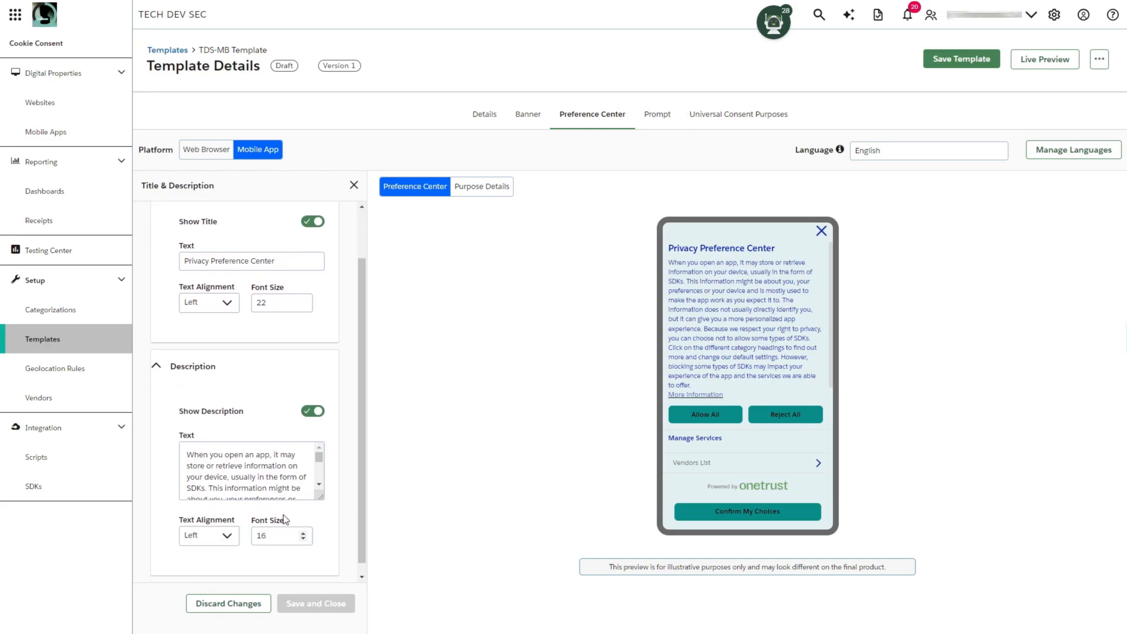
pyautogui.moveTo(318, 458); pyautogui.dragTo(319, 480)
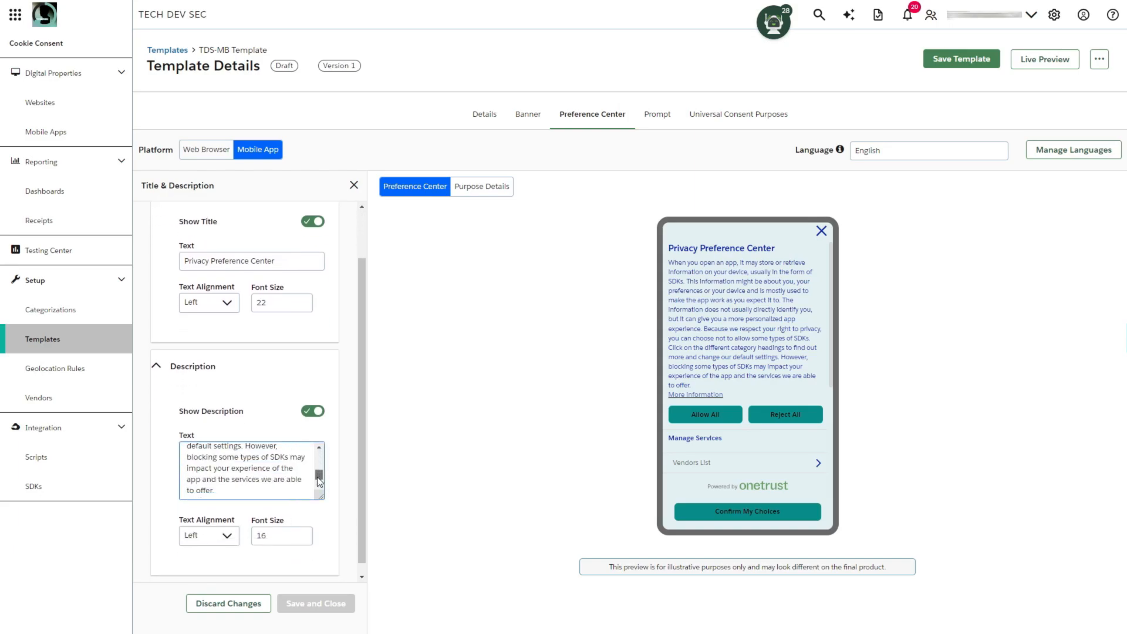
pyautogui.click(291, 495)
pyautogui.write('-- Test')
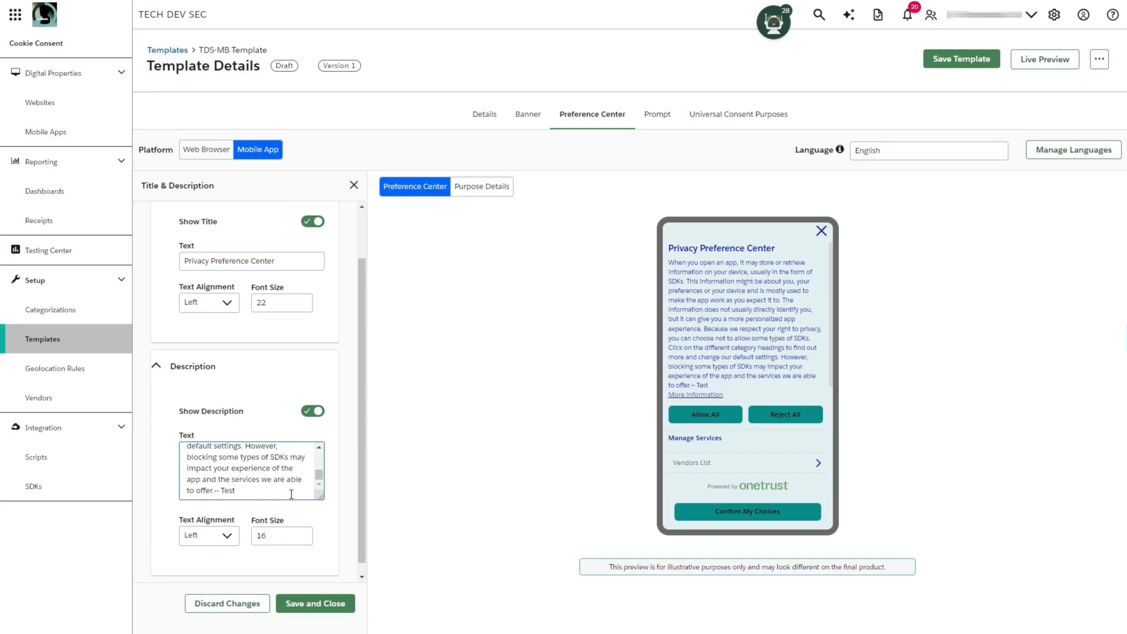
pyautogui.write(' MB Pref. Center')
pyautogui.click(301, 608)
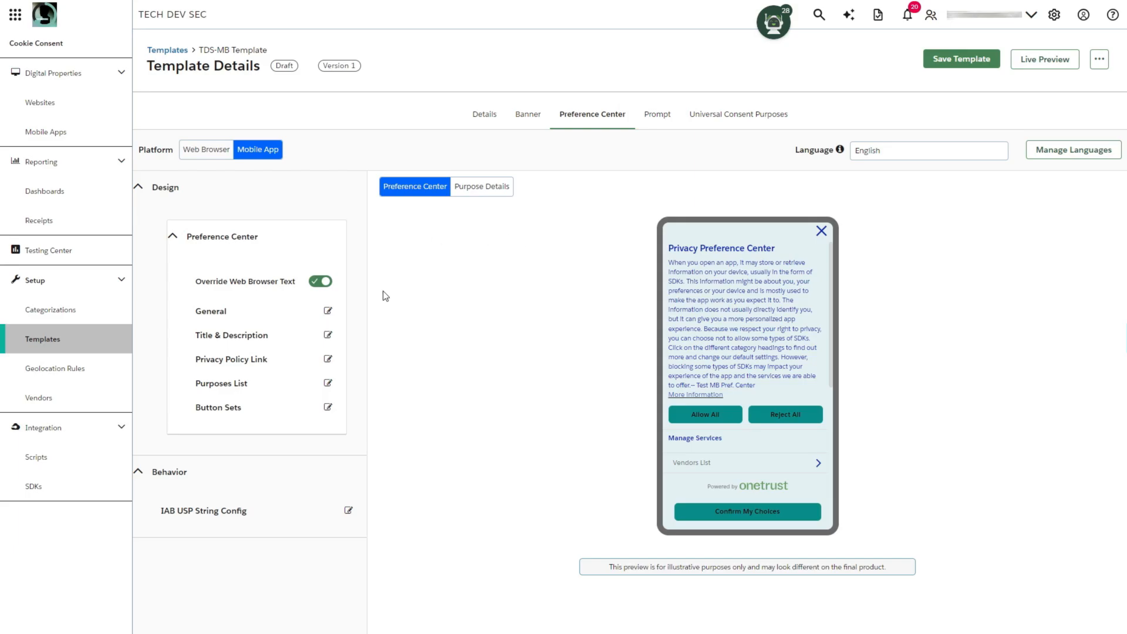
# Set the Category Name Text Color to dark blue #0b0349 in the mobile Preference Center's Purposes List settings
pyautogui.click(328, 385)
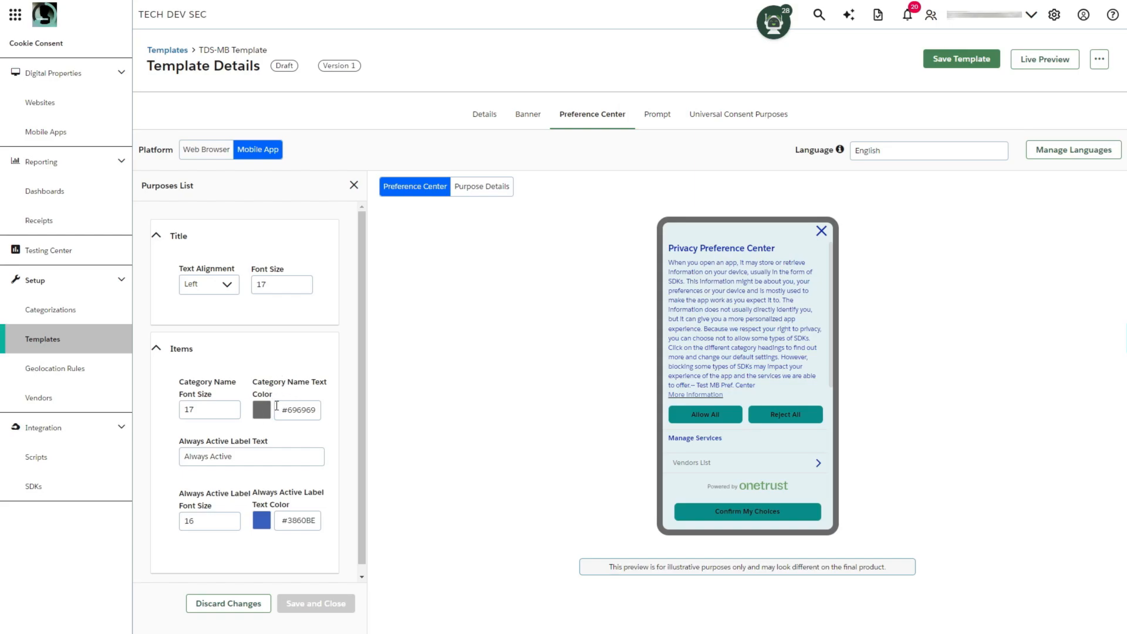
pyautogui.scroll(-3, 763, 420)
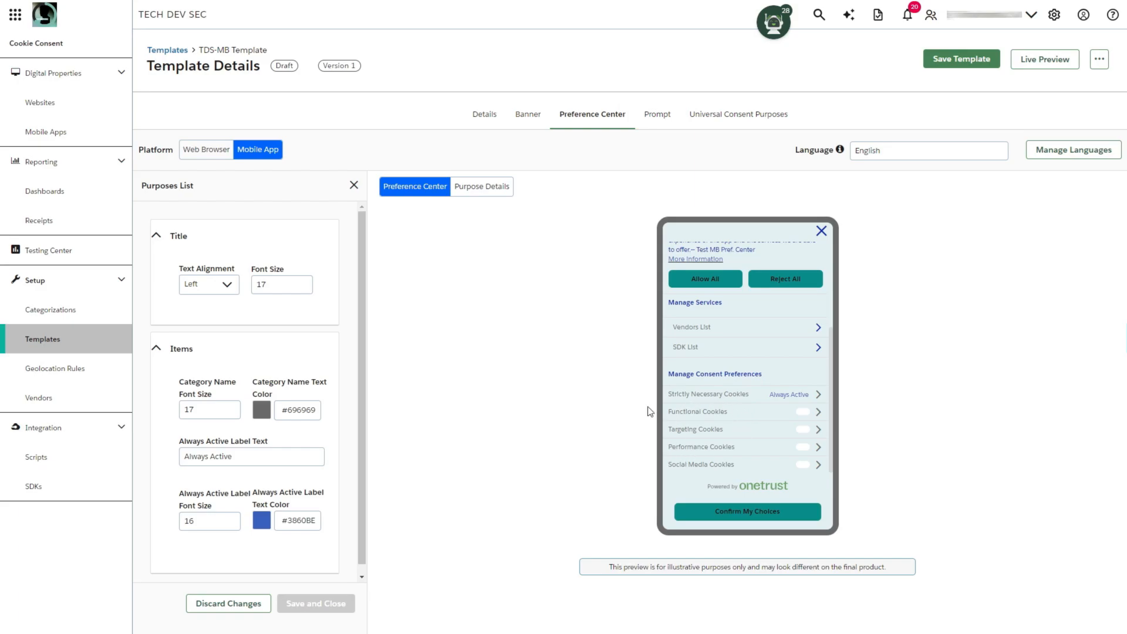
pyautogui.click(259, 415)
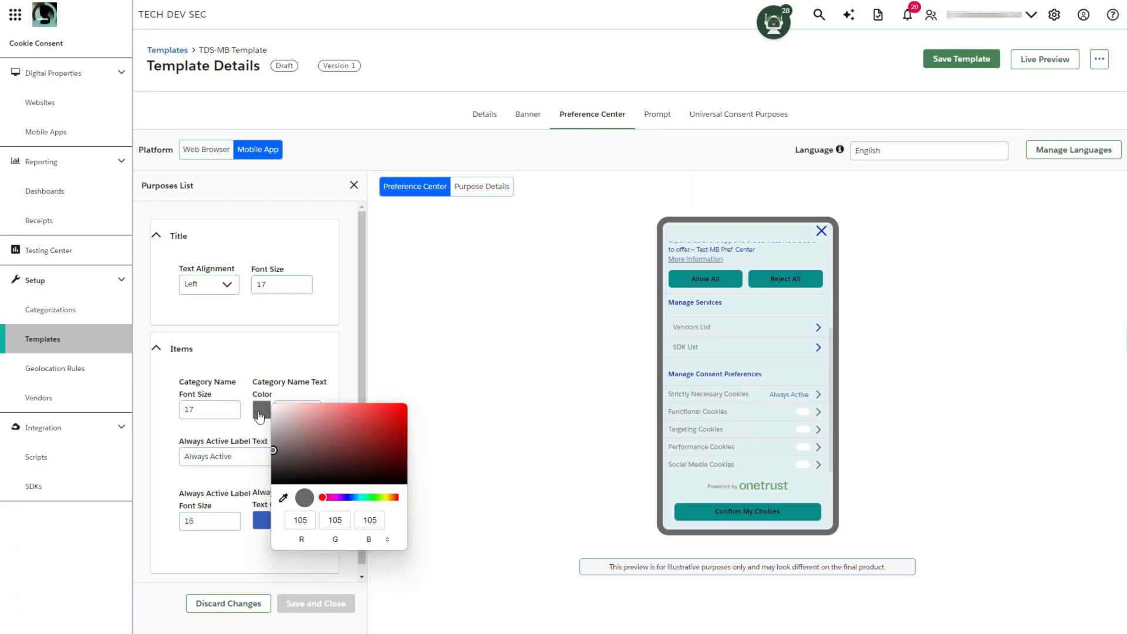
pyautogui.click(346, 497)
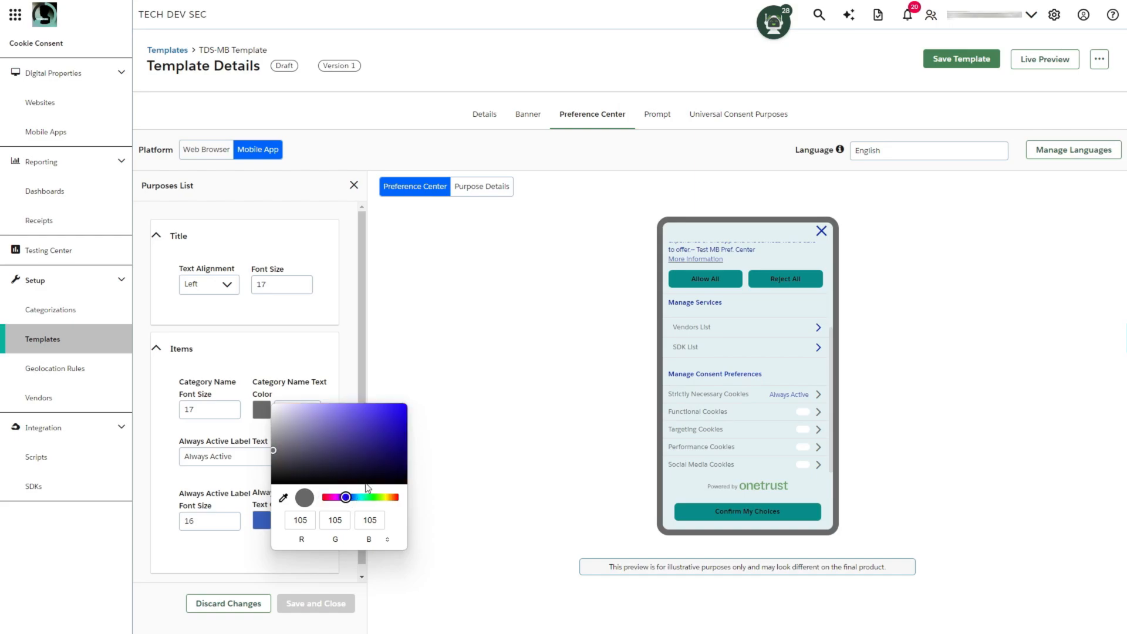
pyautogui.click(398, 457)
pyautogui.moveTo(397, 458); pyautogui.dragTo(401, 461)
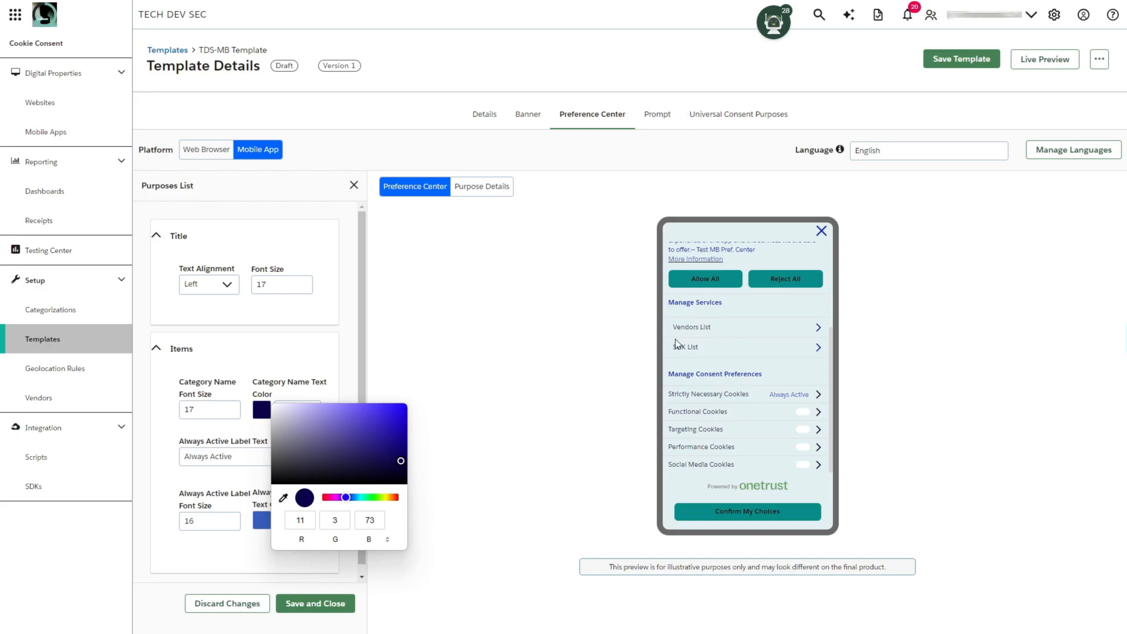
pyautogui.click(335, 390)
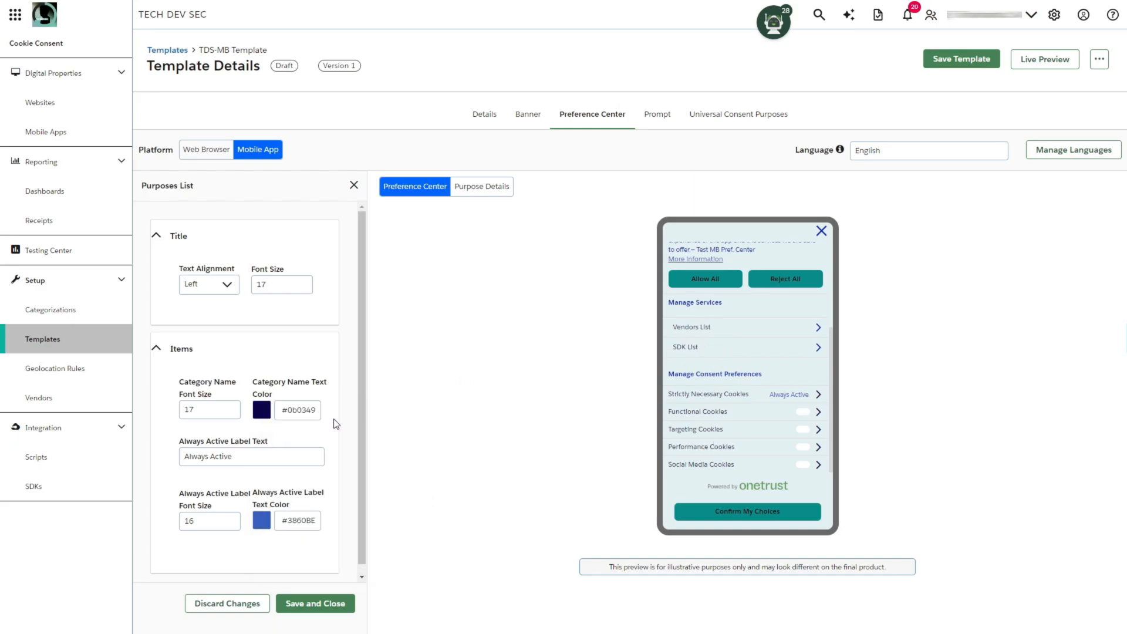
# Change the Always Active Label Text for the purposes list items to "Always Active-TDS"
pyautogui.click(298, 461)
pyautogui.write('-')
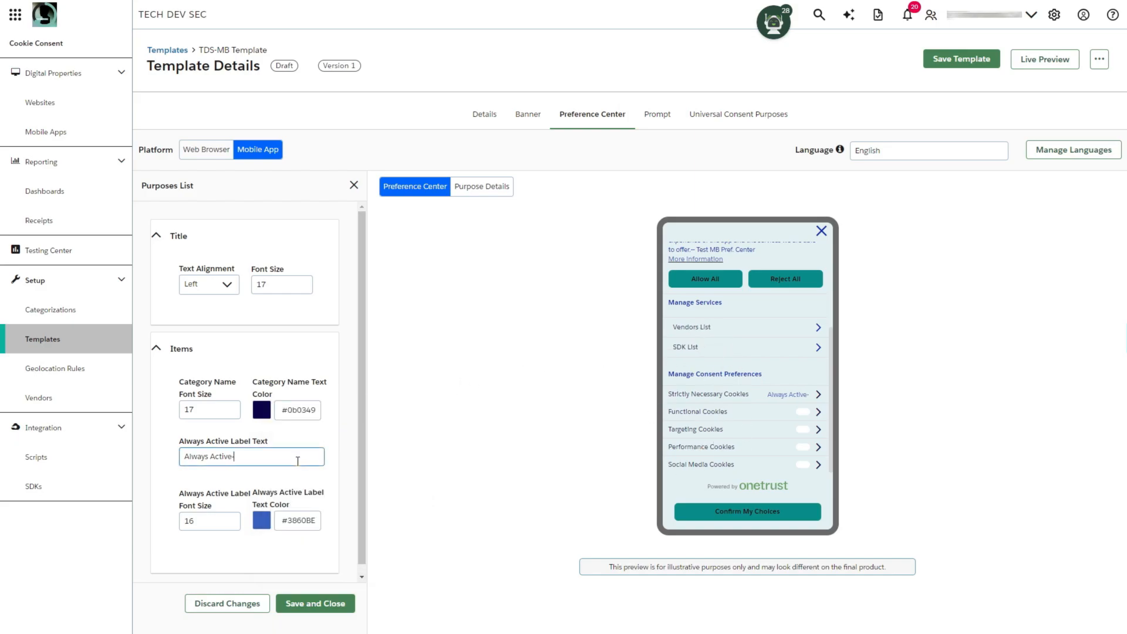
pyautogui.write('TDS')
pyautogui.click(338, 507)
# Set the Always Active Label Text Color to green #039b06 and save the Purposes List settings
pyautogui.scroll(-1, 339, 507)
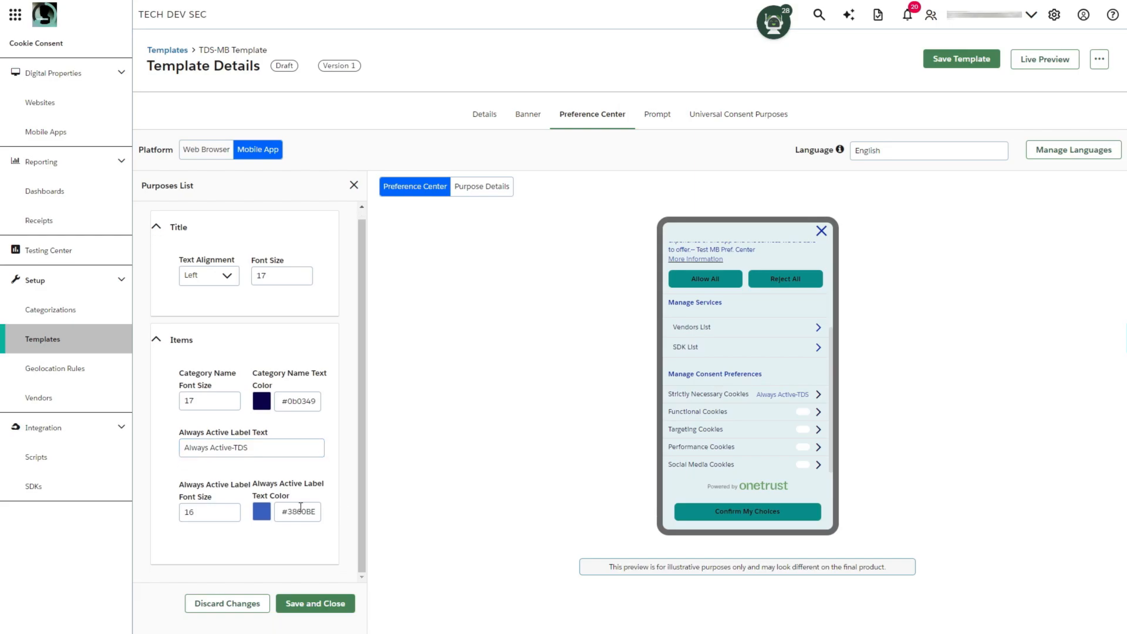
pyautogui.click(263, 513)
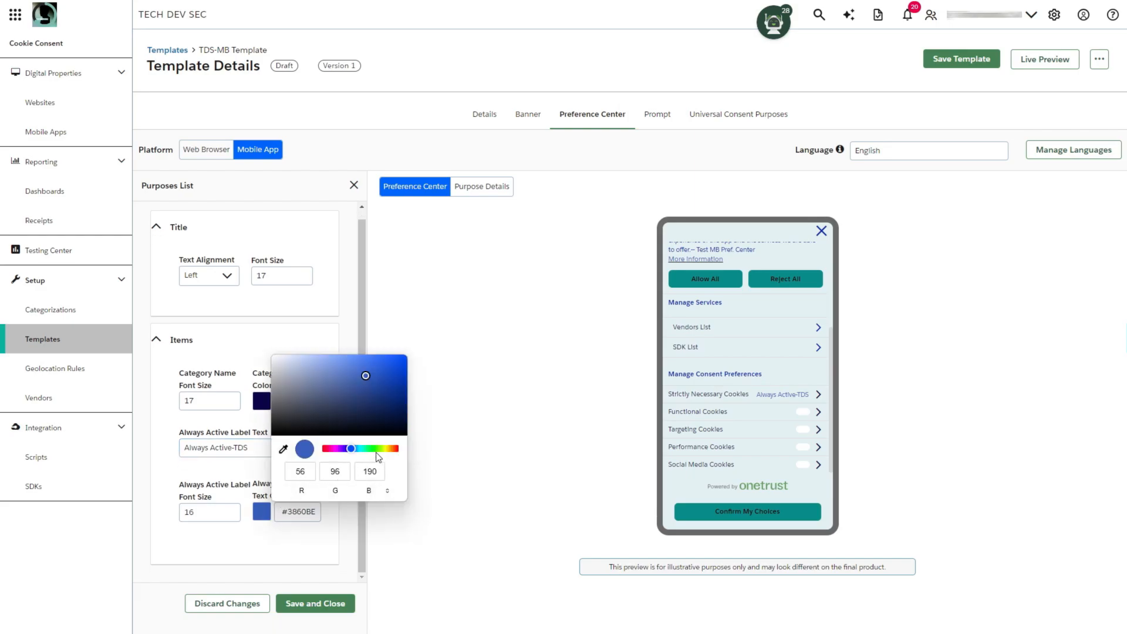
pyautogui.click(374, 449)
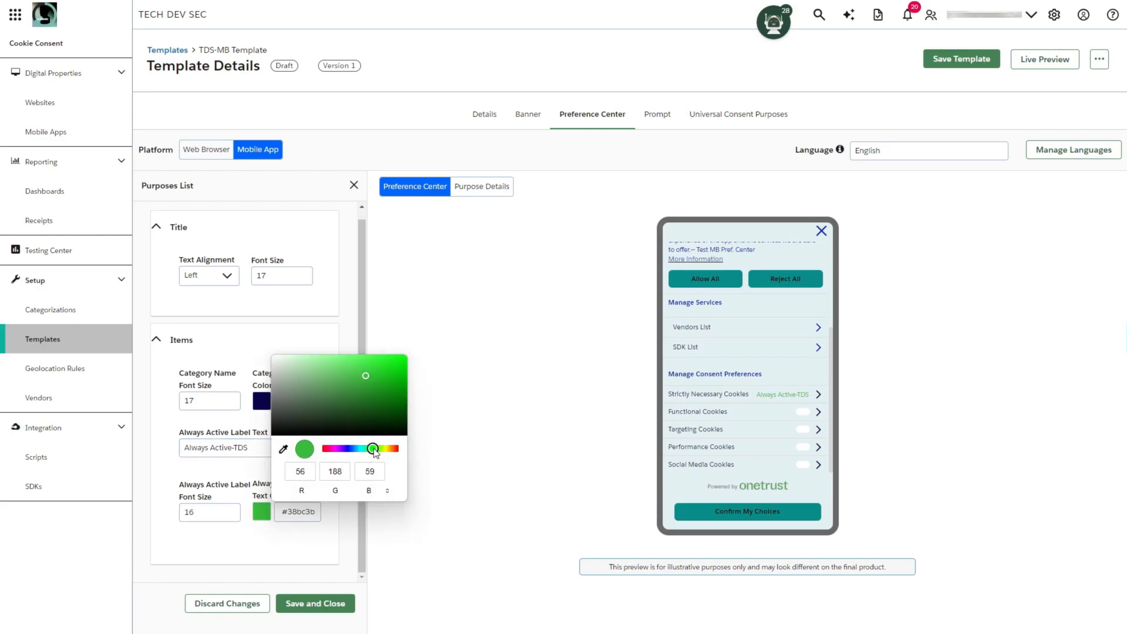
pyautogui.click(401, 383)
pyautogui.moveTo(400, 383); pyautogui.dragTo(398, 392)
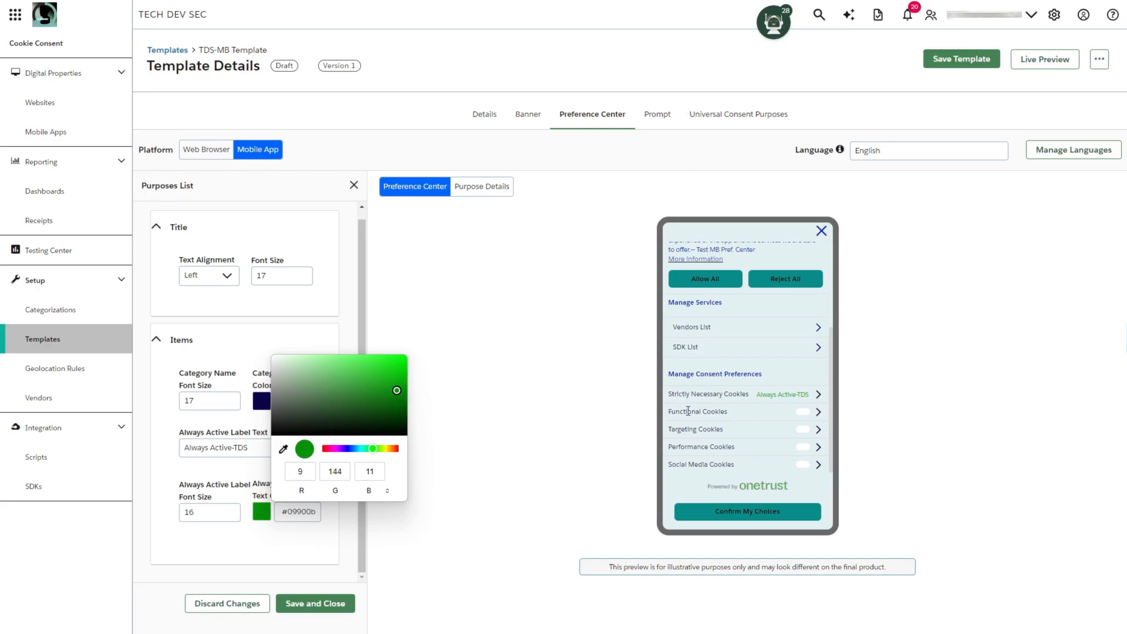
pyautogui.click(403, 370)
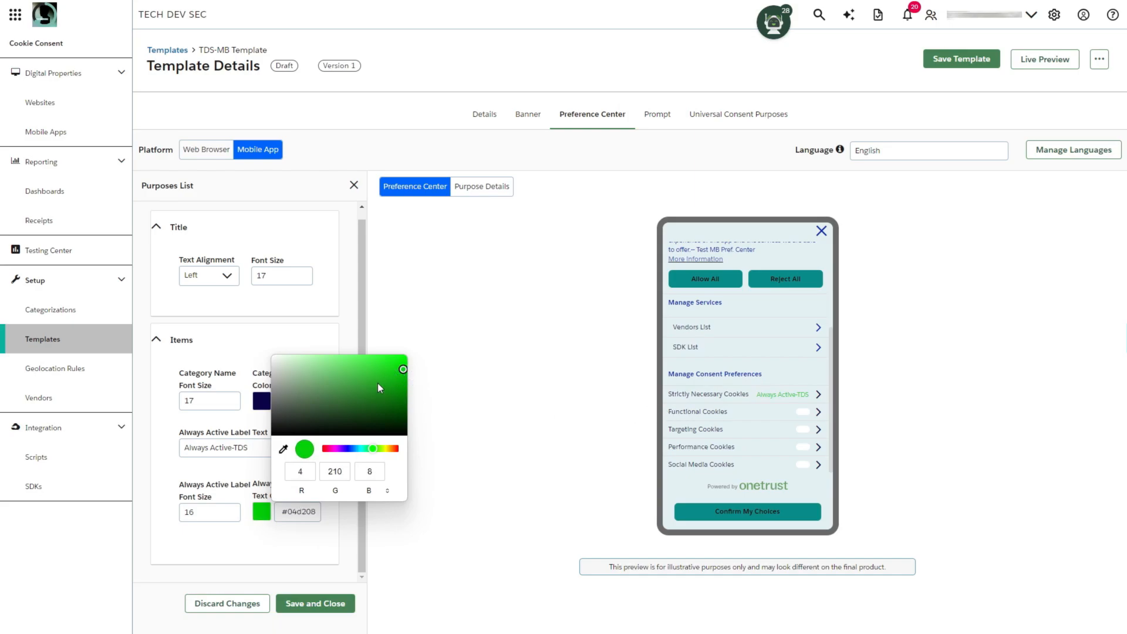
pyautogui.click(378, 382)
pyautogui.click(390, 377)
pyautogui.click(333, 361)
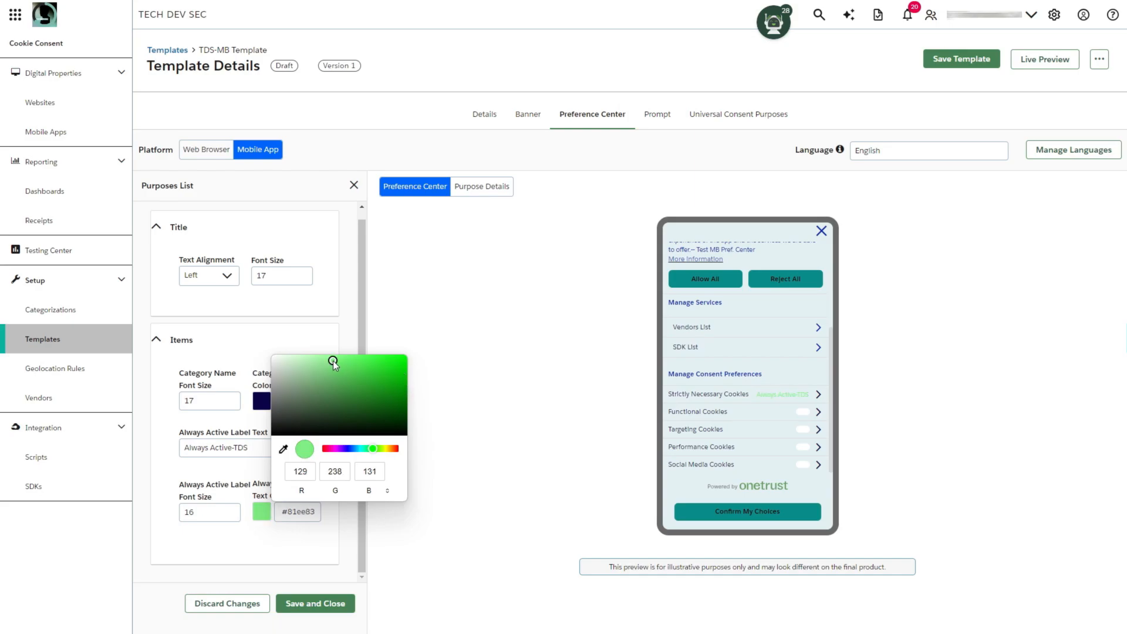
pyautogui.click(400, 380)
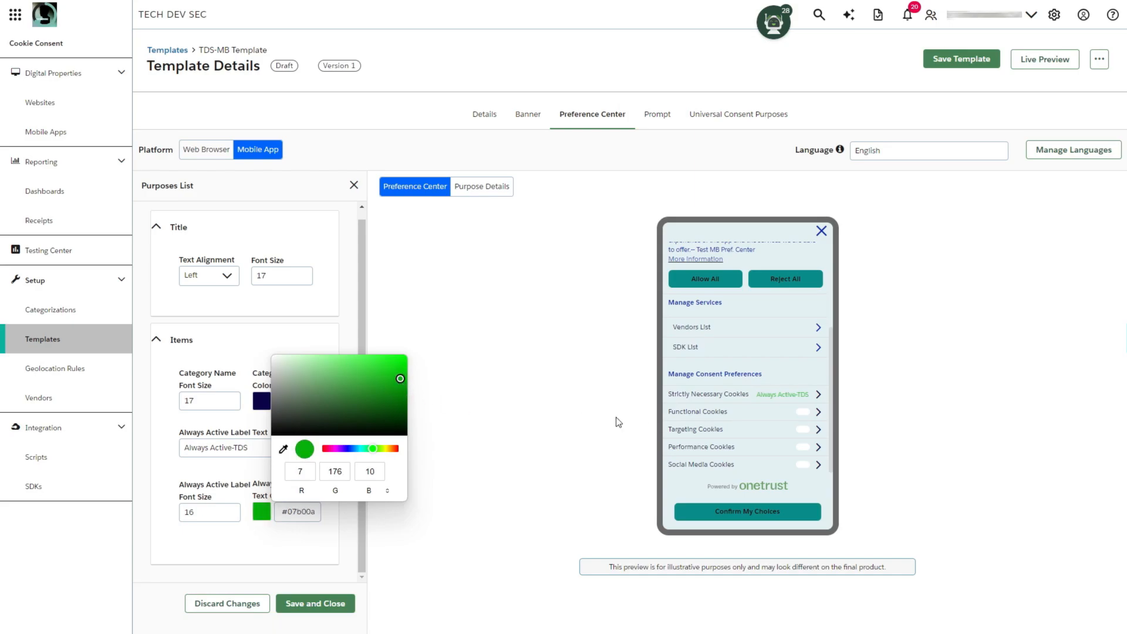
pyautogui.click(403, 386)
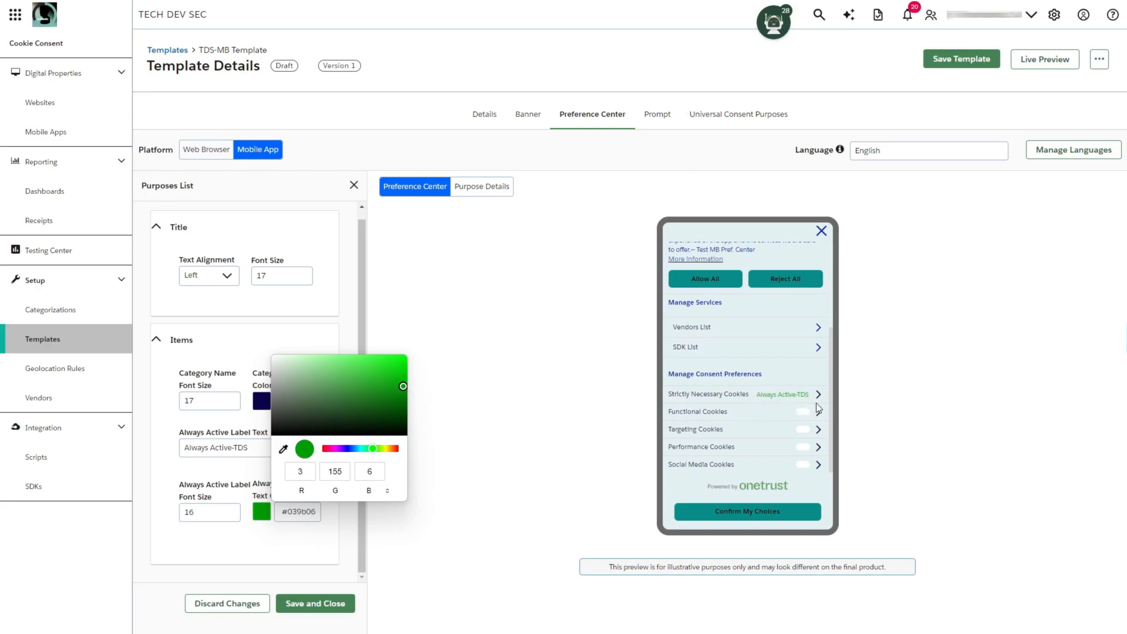
pyautogui.click(334, 536)
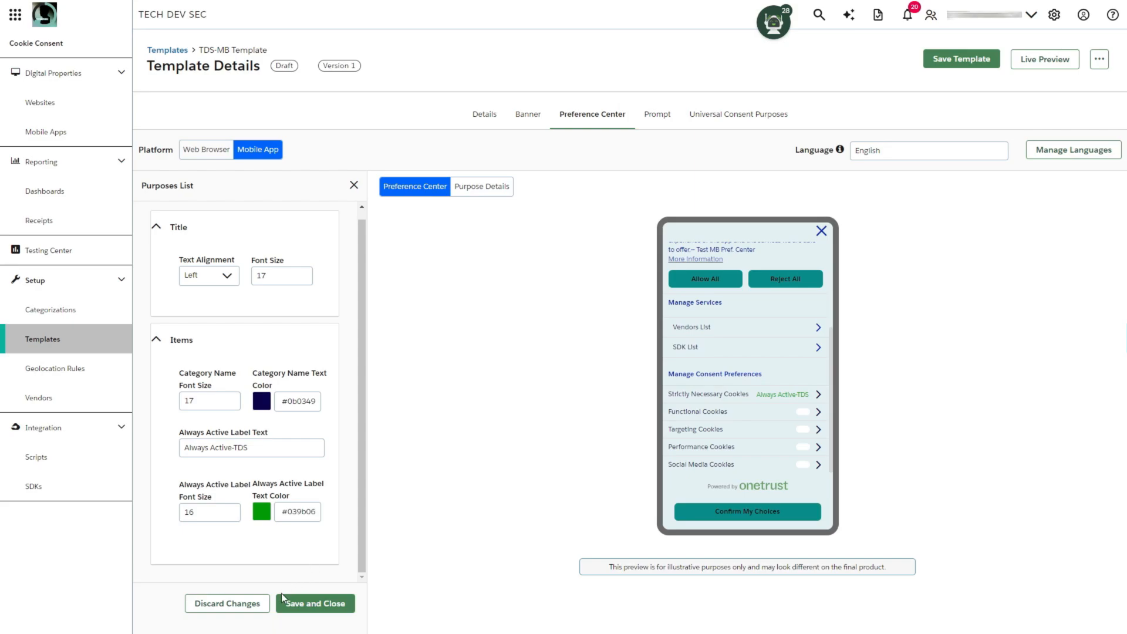
pyautogui.click(315, 604)
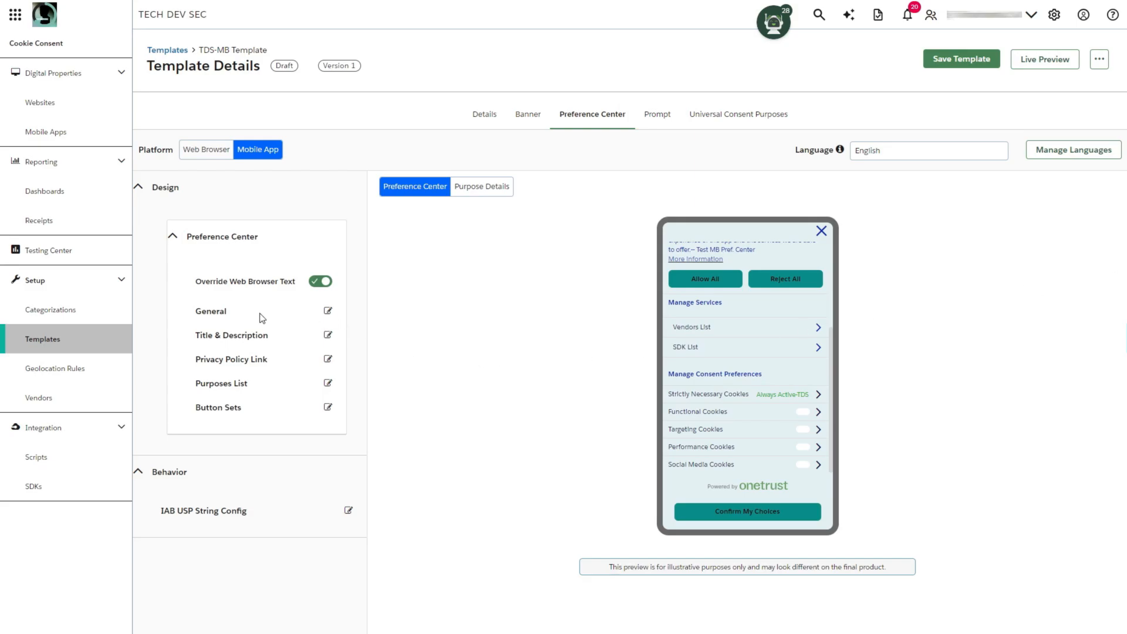
# Set the Toggle Inactive Color to gray #7c7981 in the mobile Preference Center's General settings and try a consent toggle in the preview
pyautogui.click(328, 311)
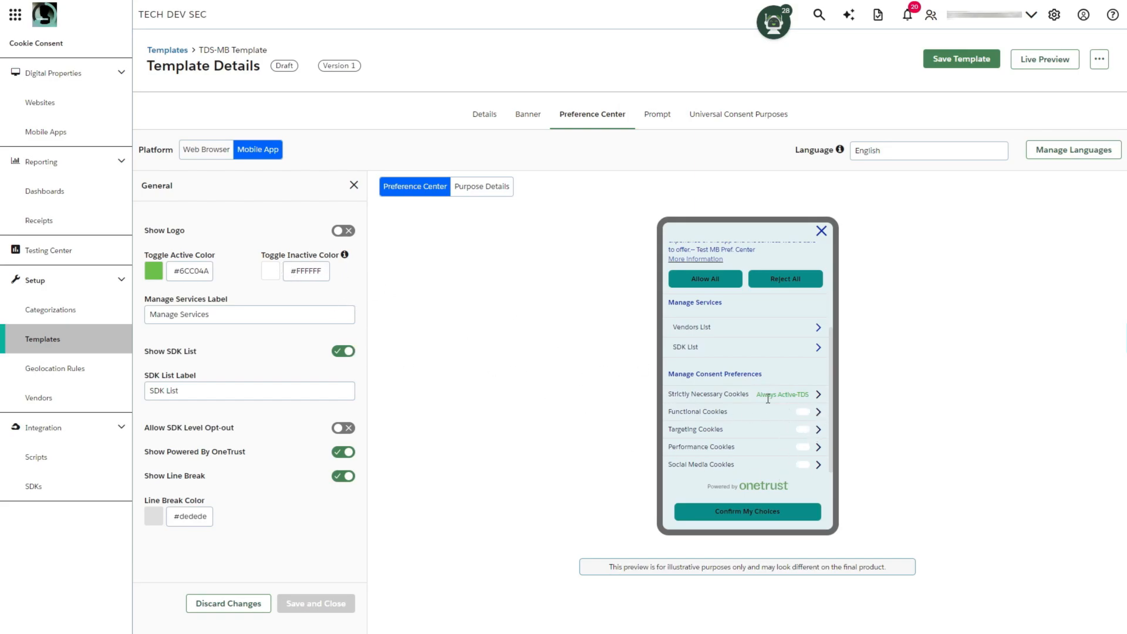
pyautogui.click(271, 274)
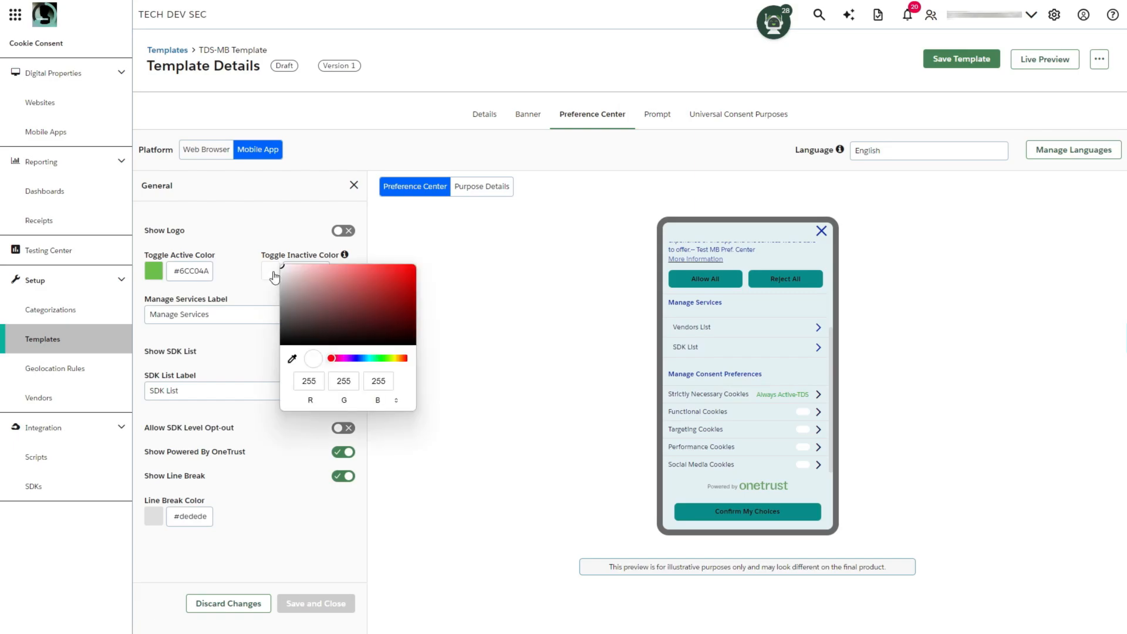
pyautogui.click(352, 359)
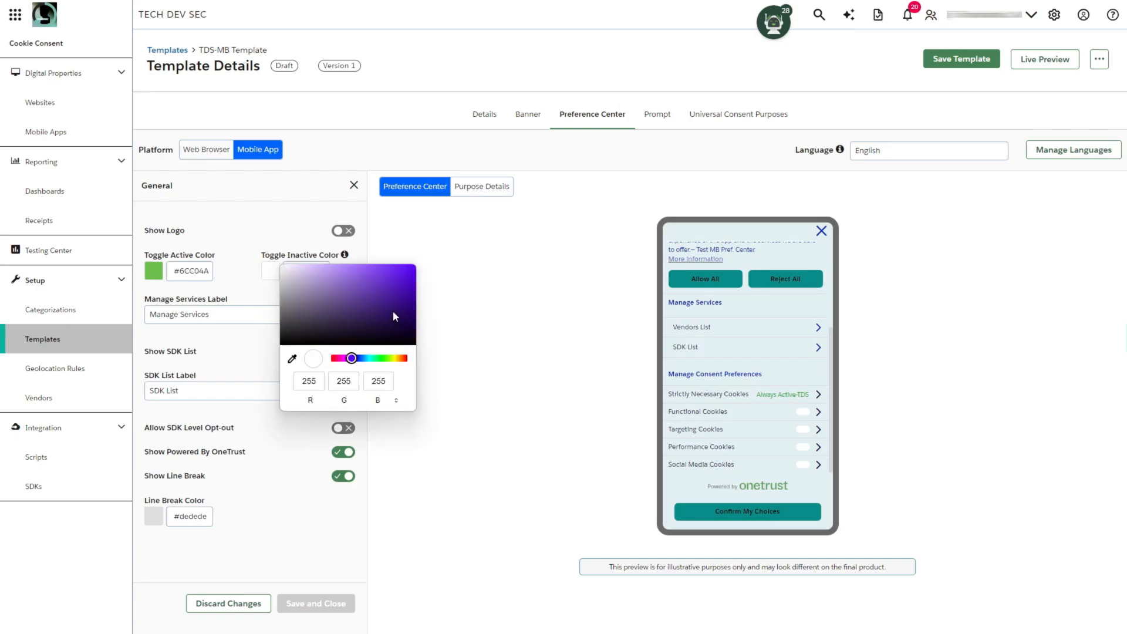
pyautogui.click(413, 276)
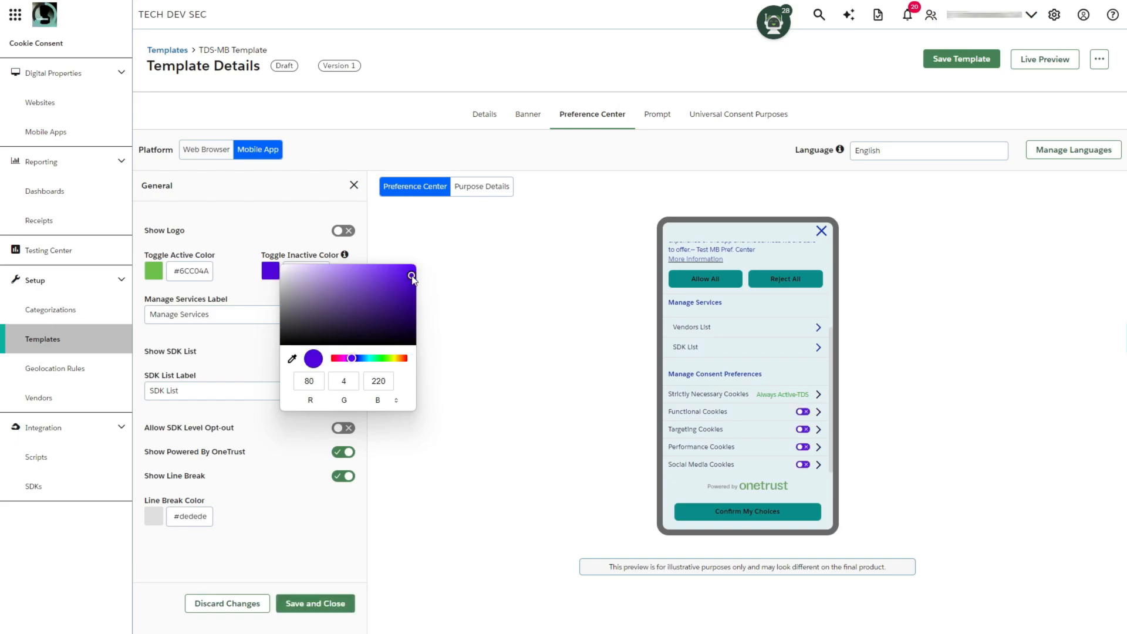
pyautogui.click(411, 268)
pyautogui.click(405, 271)
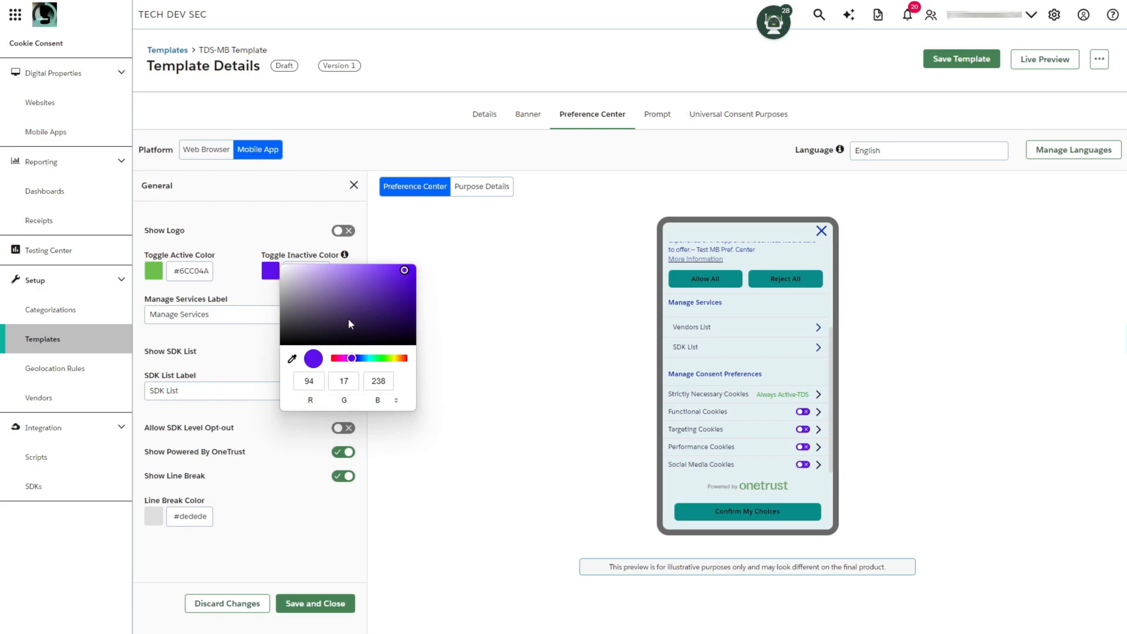
pyautogui.click(320, 271)
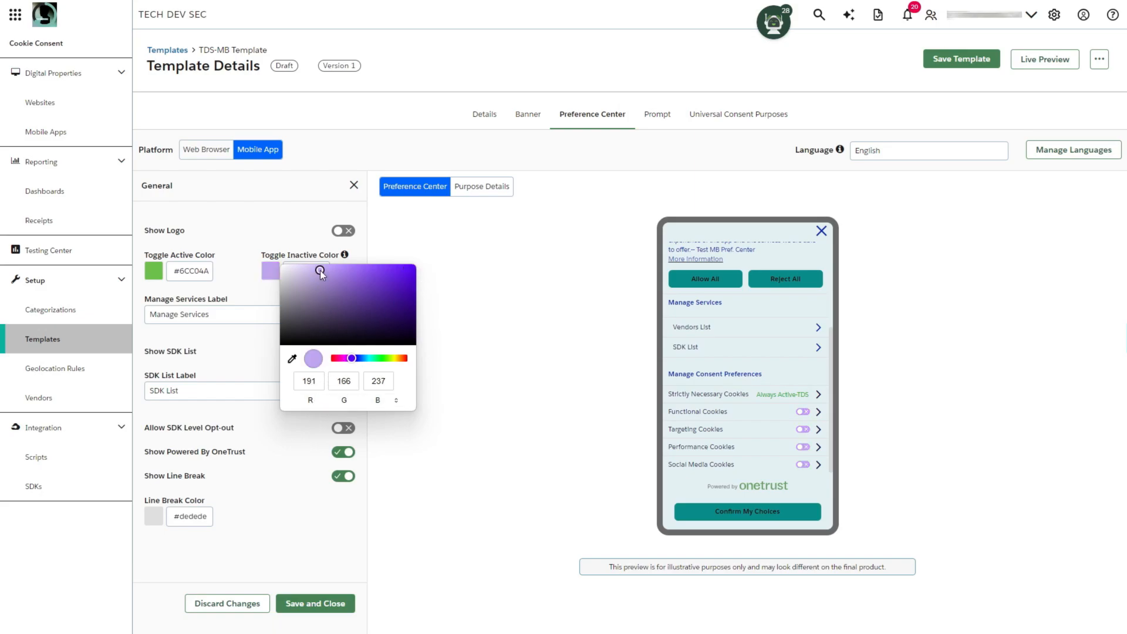
pyautogui.click(337, 269)
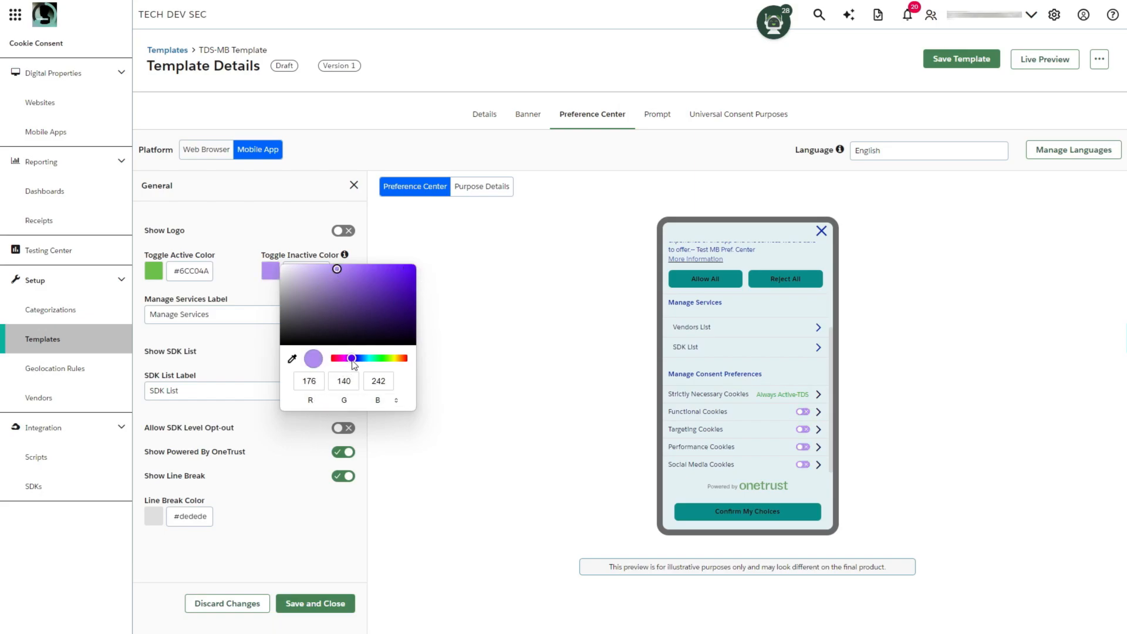
pyautogui.click(290, 304)
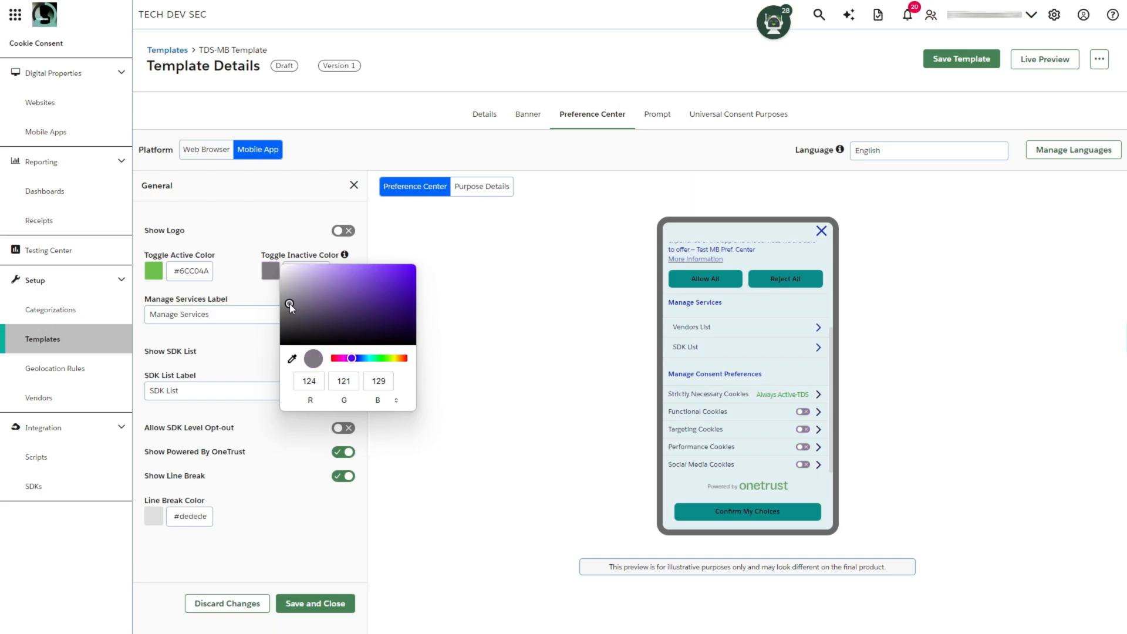
pyautogui.click(257, 293)
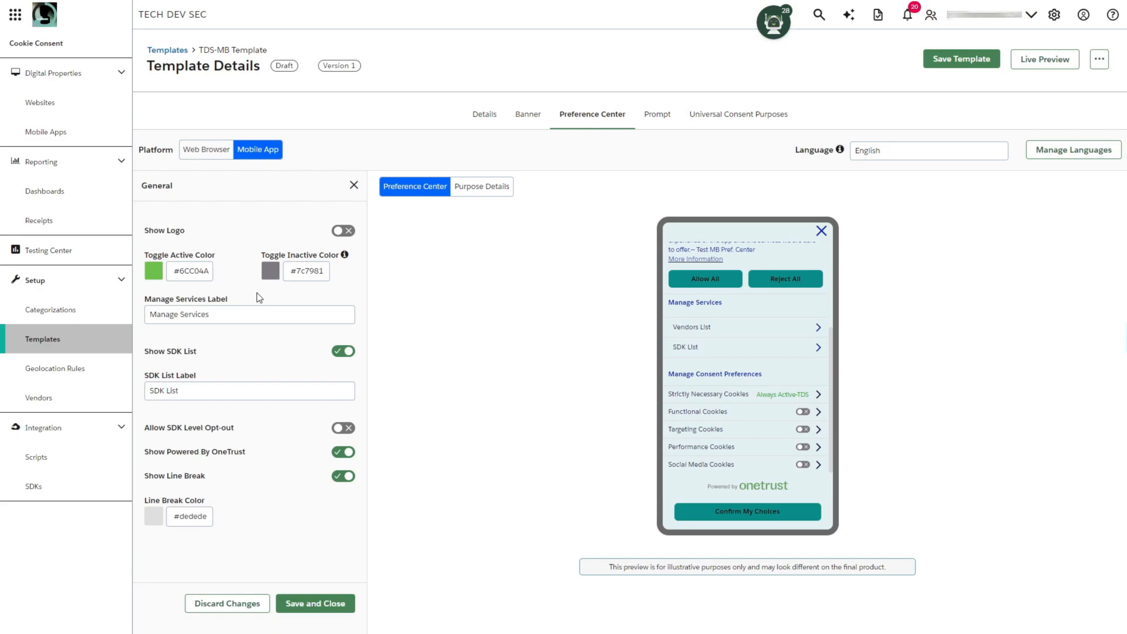
pyautogui.click(801, 413)
pyautogui.click(803, 411)
# Set the Toggle Active Color to dark red #a50e03 and try the Functional Cookies toggle in the preview
pyautogui.click(153, 273)
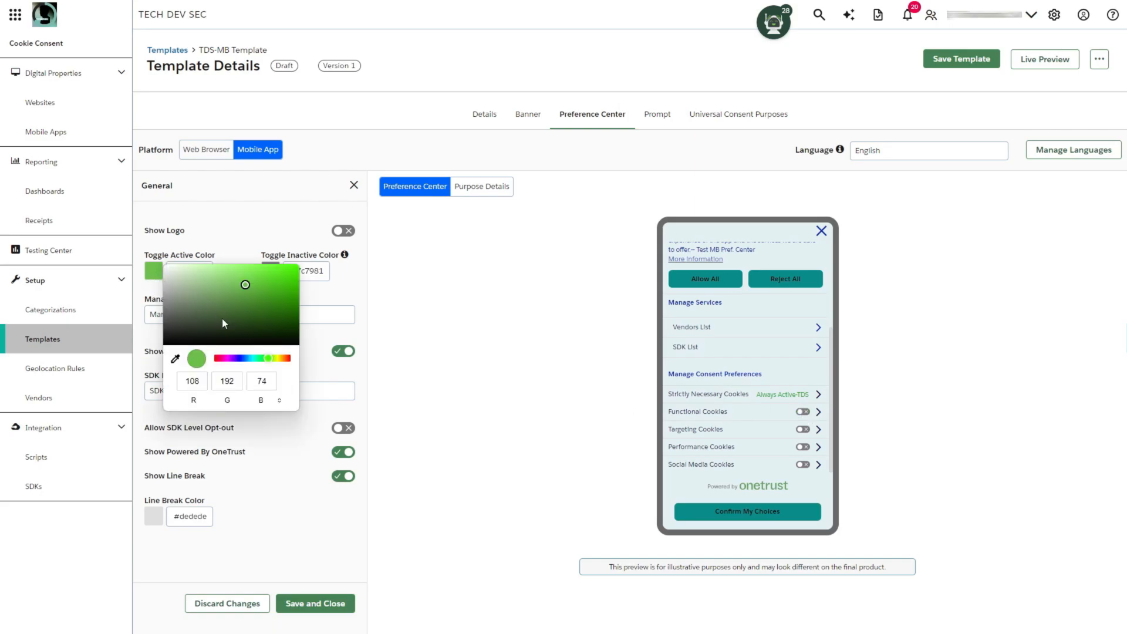
pyautogui.click(215, 358)
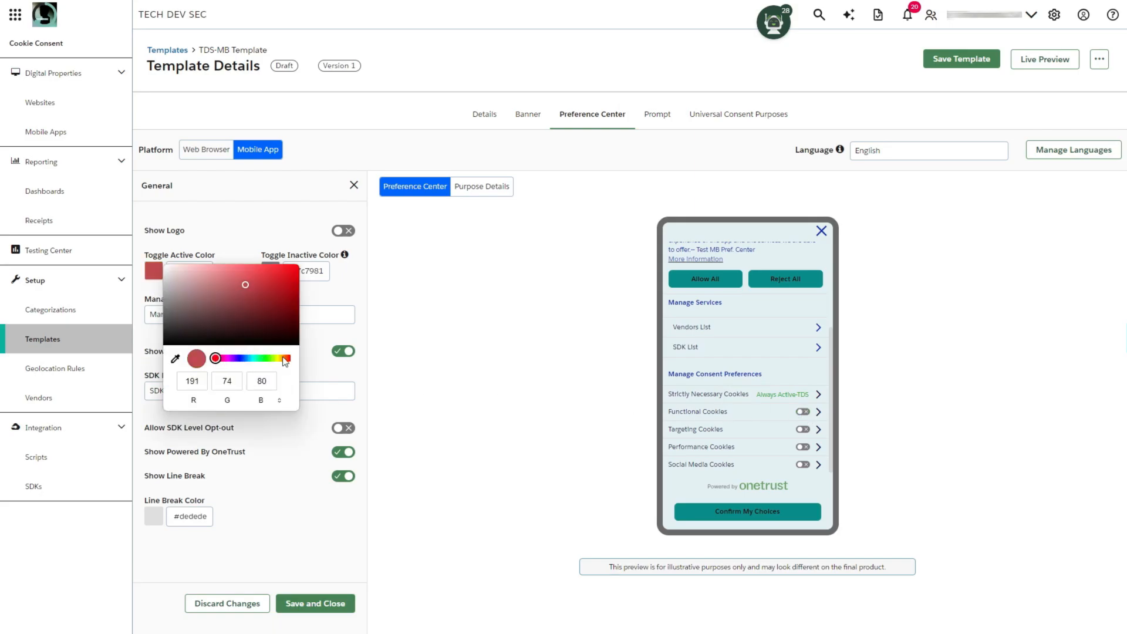
pyautogui.click(291, 359)
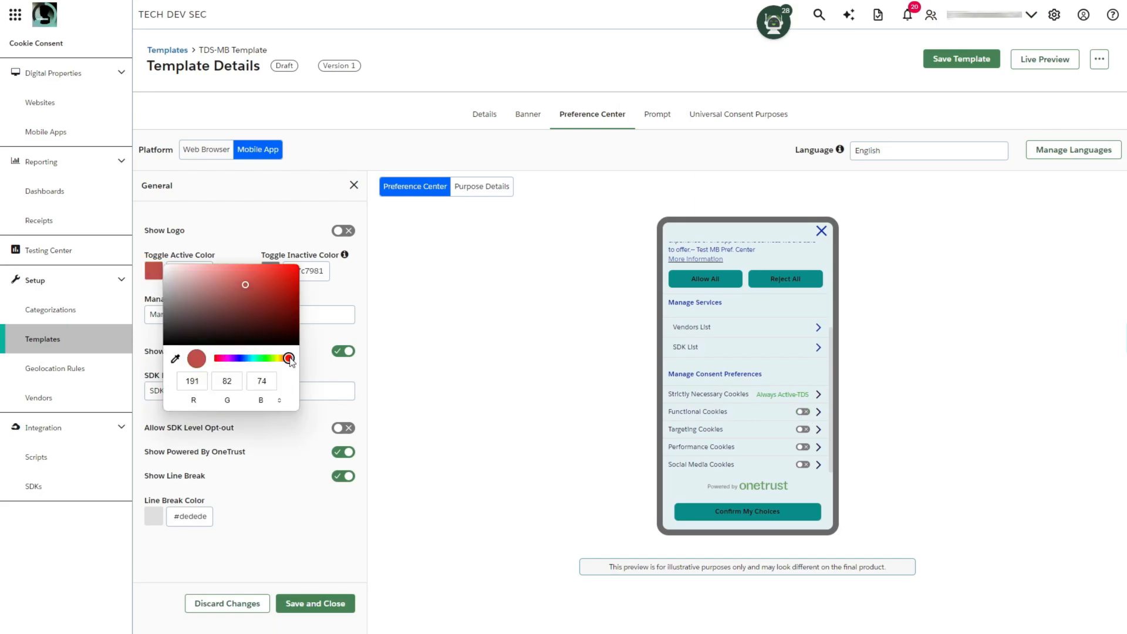
pyautogui.click(295, 293)
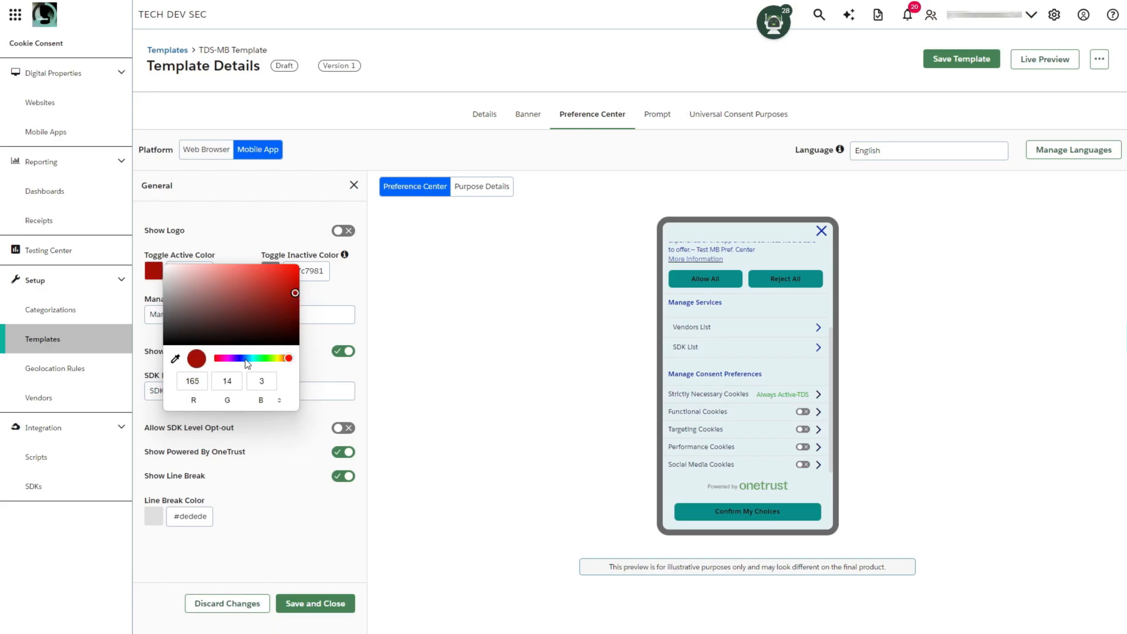
pyautogui.click(325, 299)
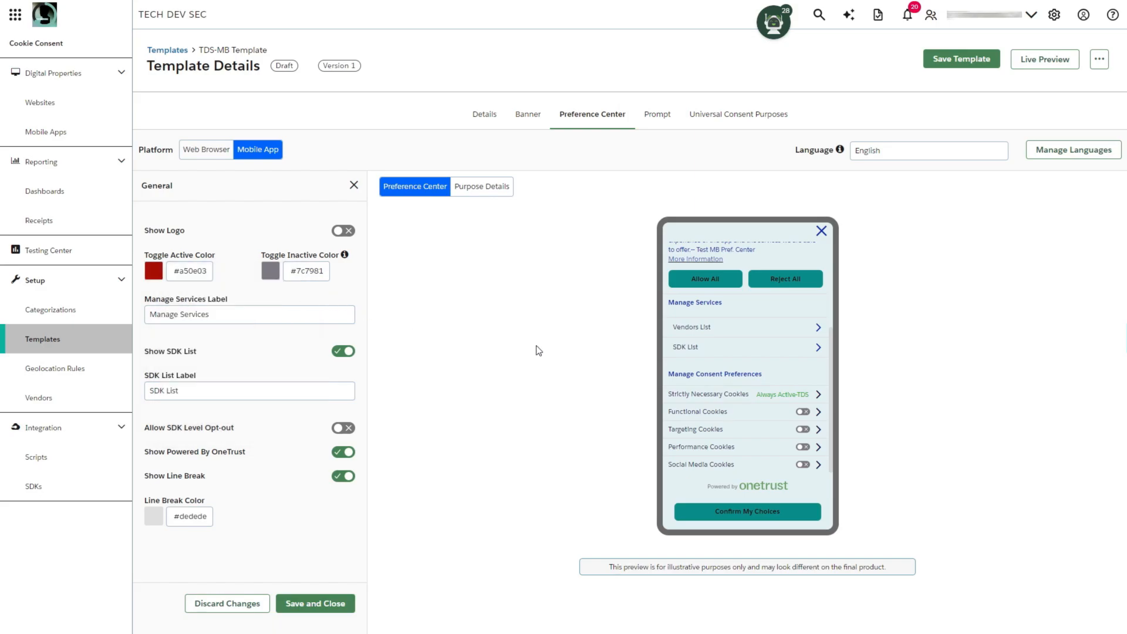
pyautogui.click(803, 412)
pyautogui.click(802, 413)
# Turn off Show SDK List and Show Powered By OneTrust, and switch Show Line Break off and back on
pyautogui.click(346, 354)
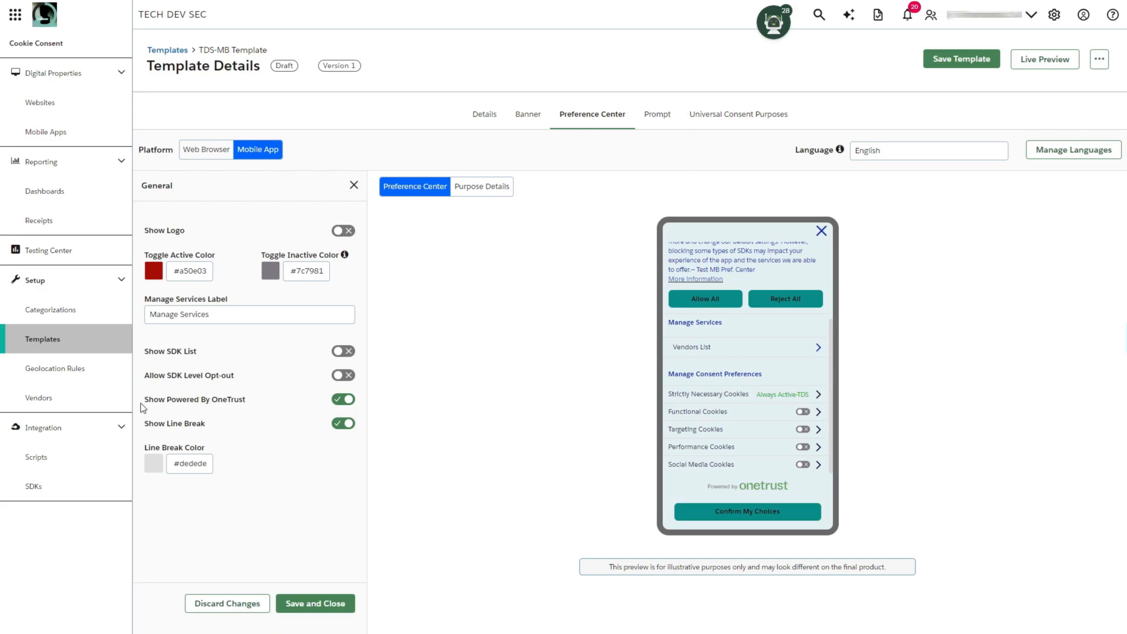
pyautogui.moveTo(141, 403); pyautogui.dragTo(277, 402)
pyautogui.click(277, 403)
pyautogui.click(345, 401)
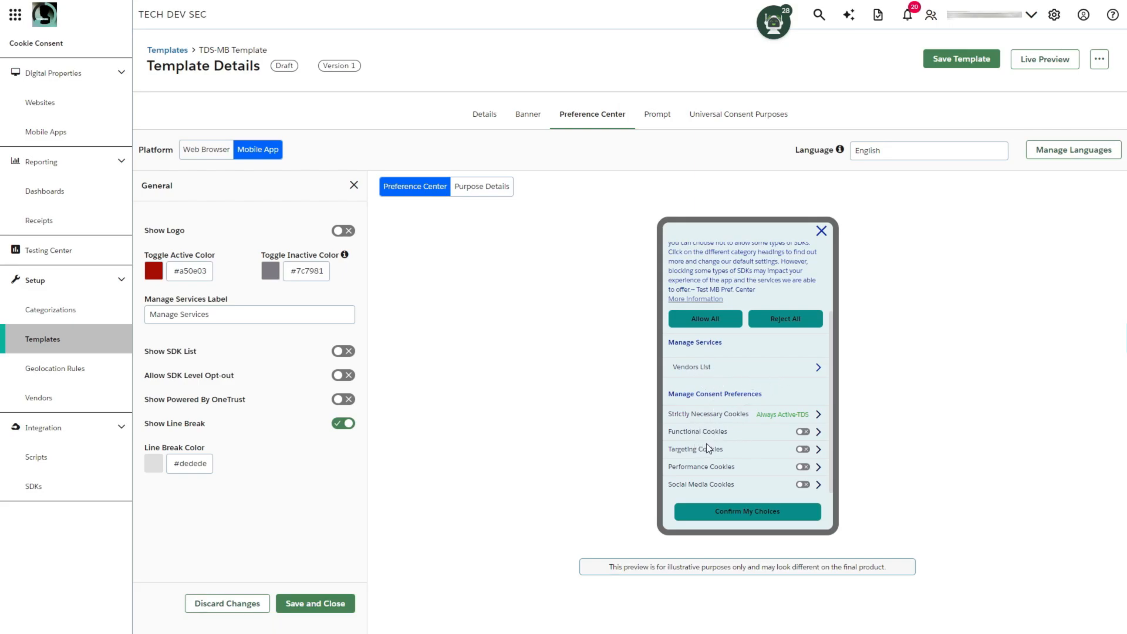
pyautogui.click(346, 424)
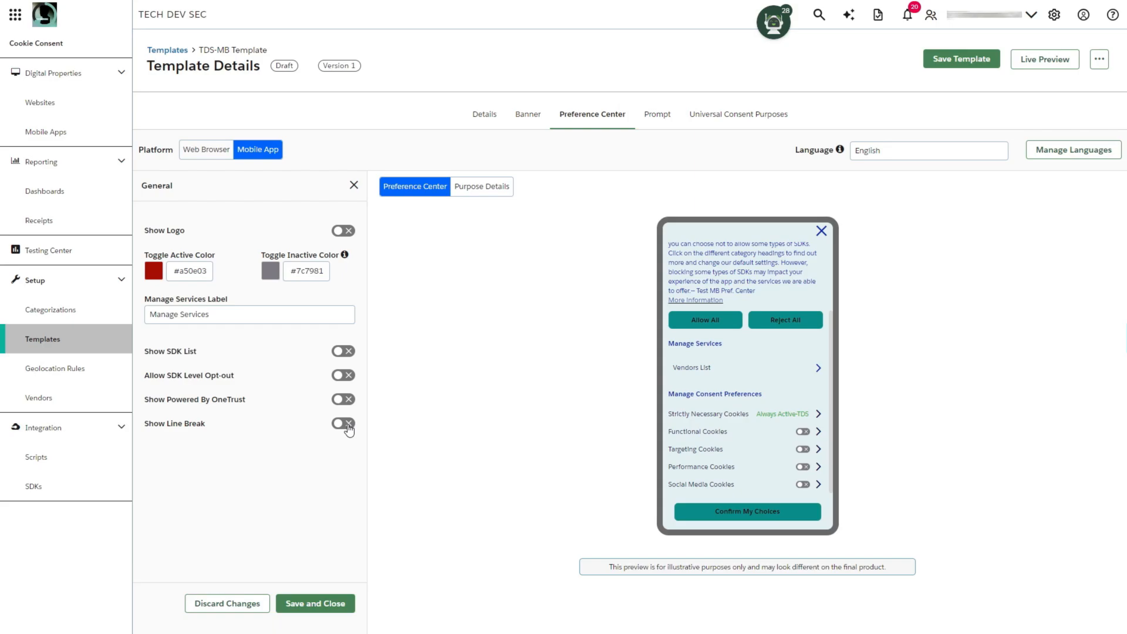
pyautogui.click(346, 424)
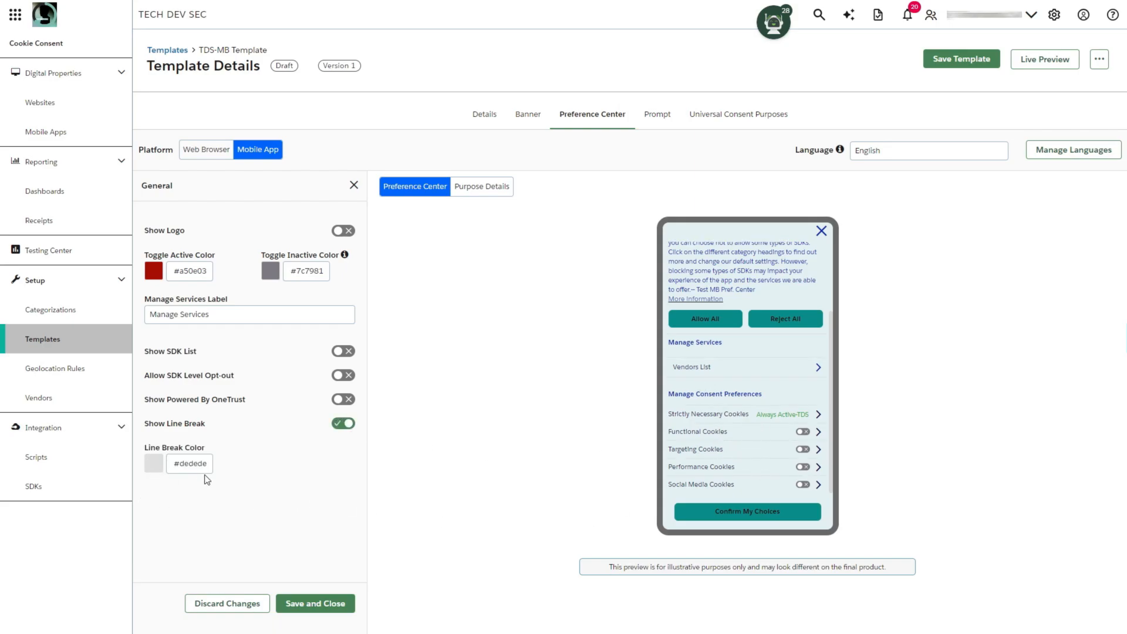
# Set the Line Break Color to dark gray #5f5d5d, then save the General settings and the template
pyautogui.click(155, 463)
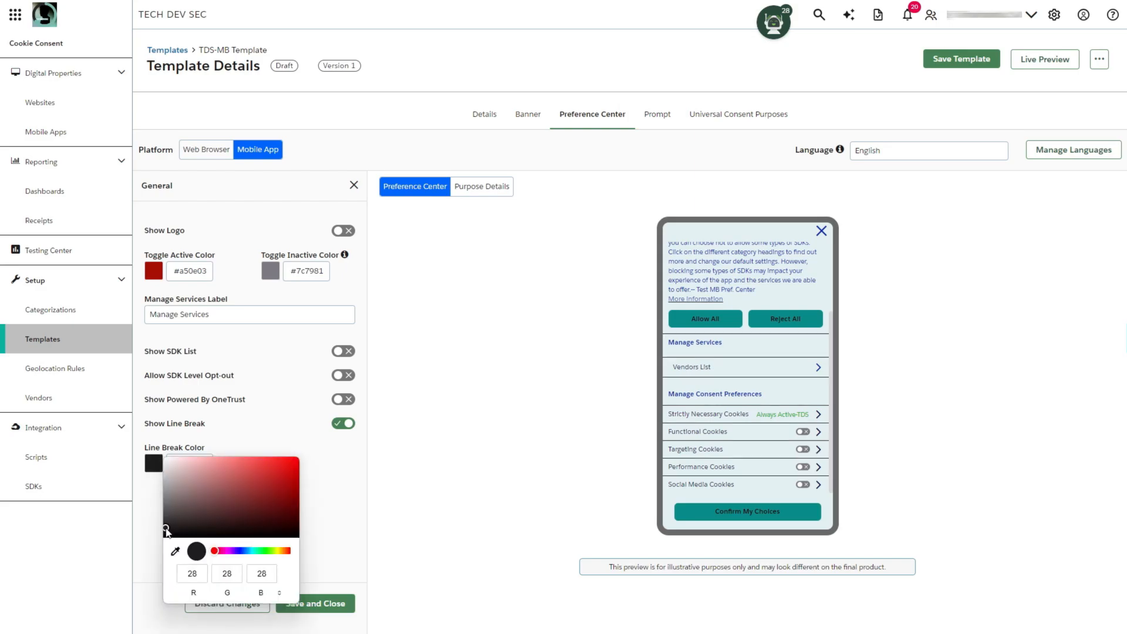
pyautogui.moveTo(167, 532); pyautogui.dragTo(168, 510)
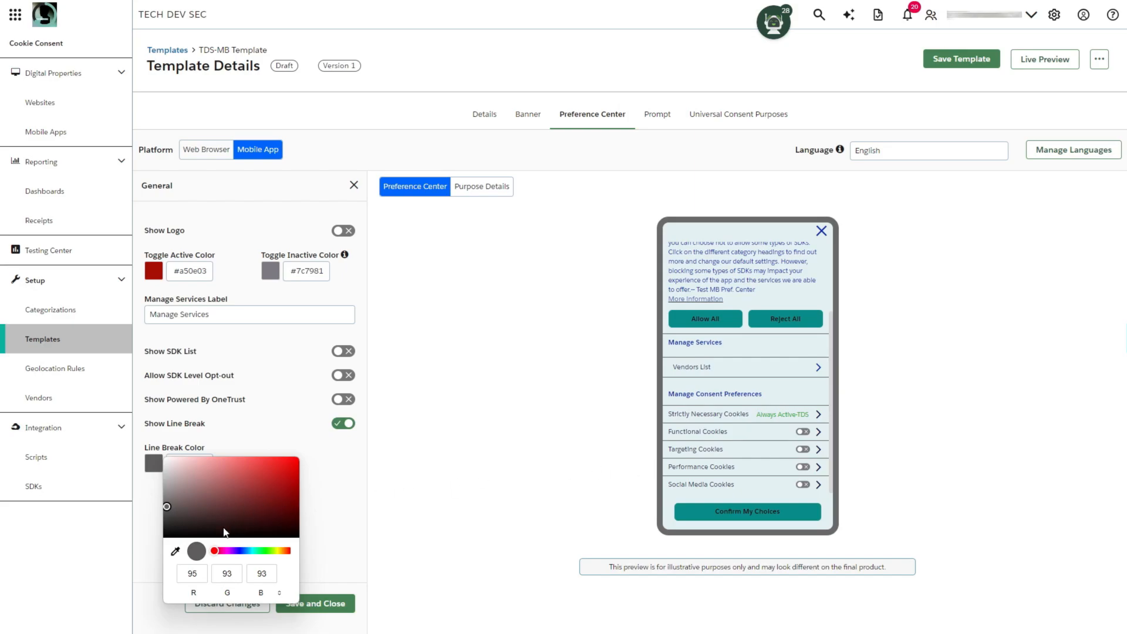
pyautogui.click(350, 473)
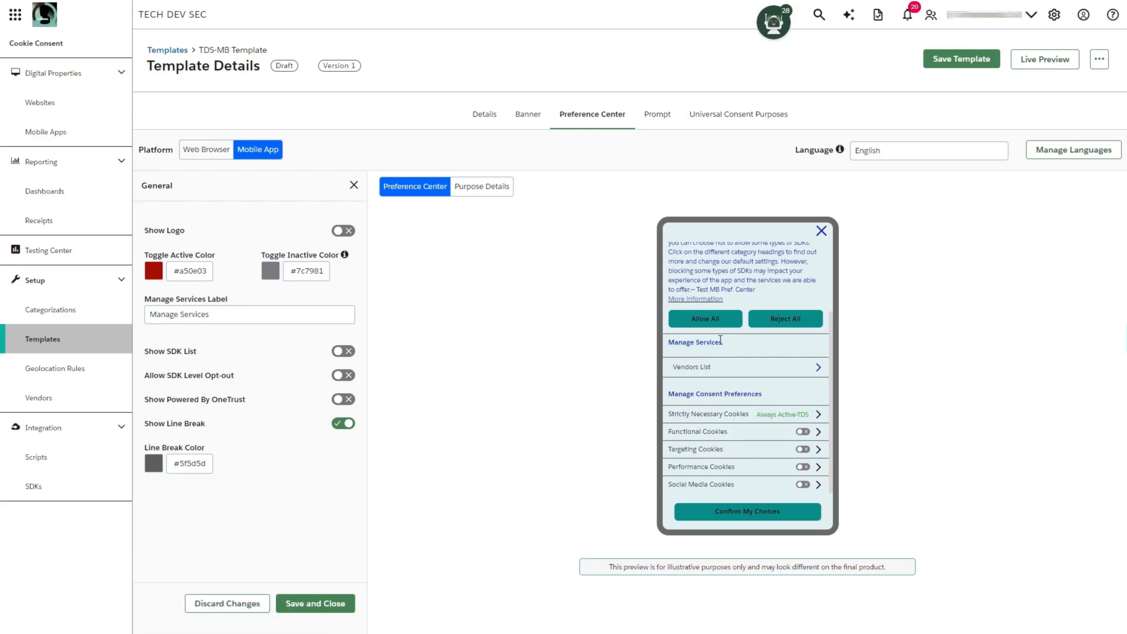
pyautogui.click(326, 605)
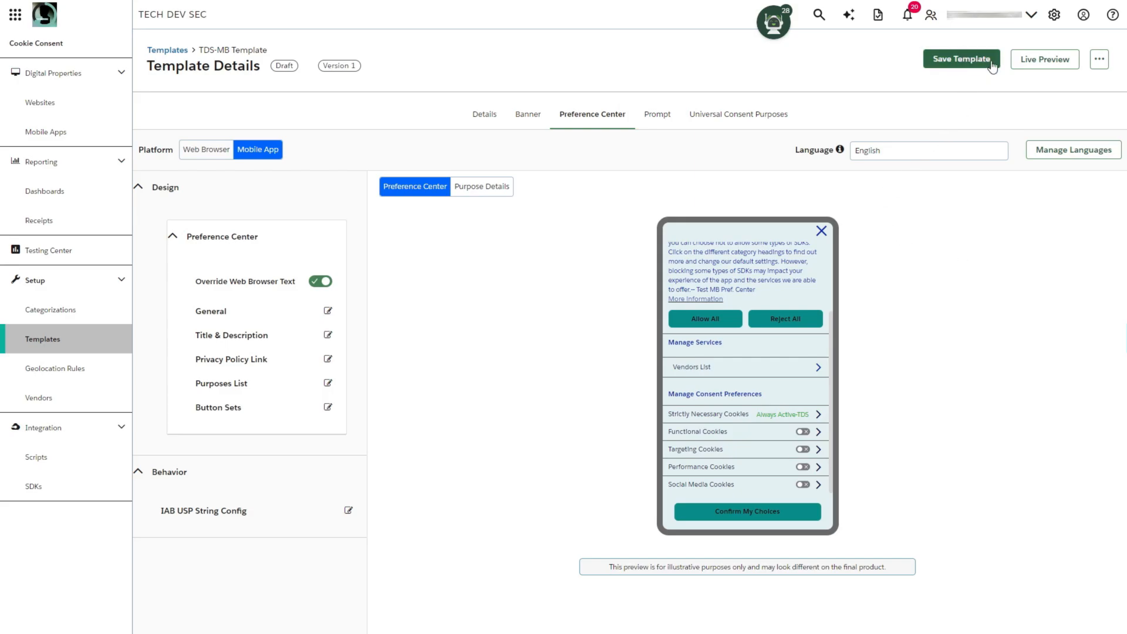
pyautogui.click(960, 63)
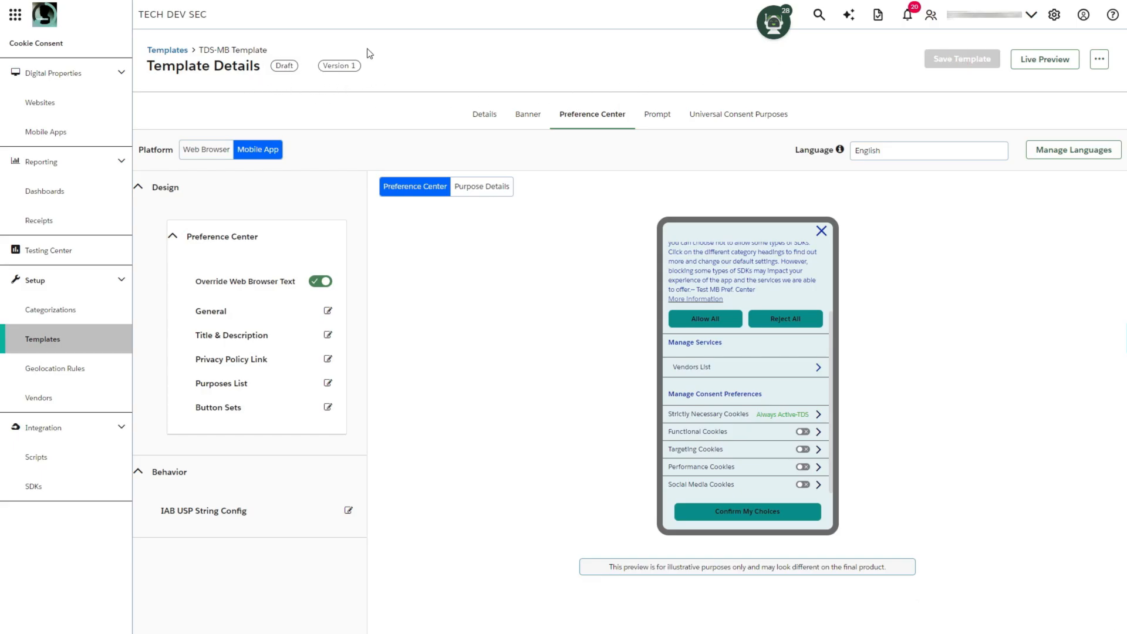
# In the TDS-MB Geo Rule's Global rule, set the Cookie Categories status to Custom and Functional Cookies to Notice Only
pyautogui.click(940, 388)
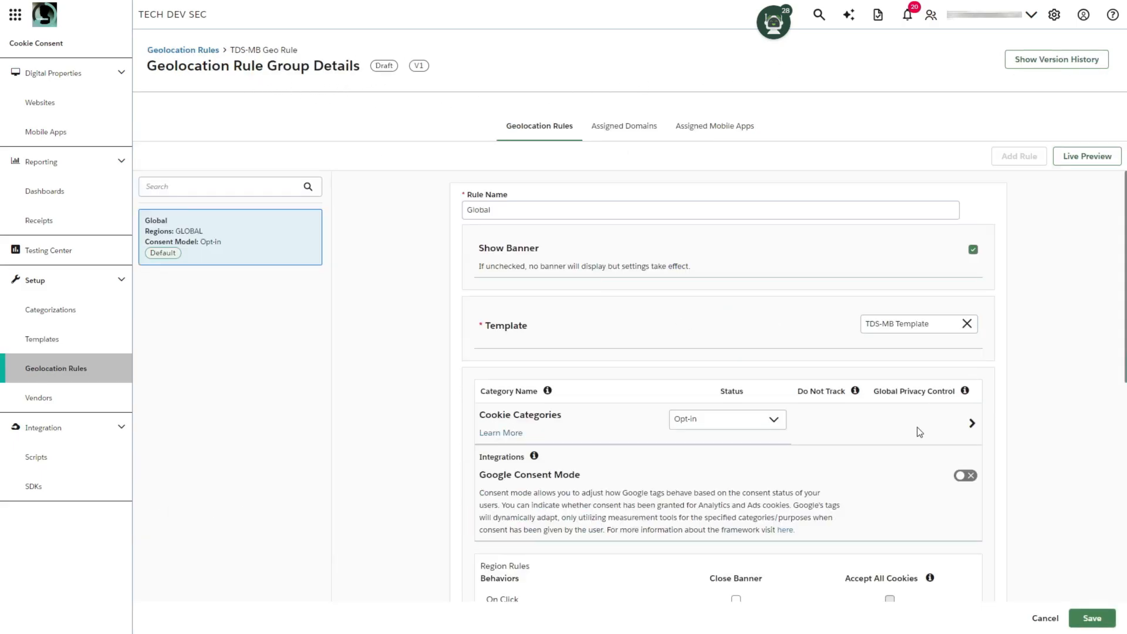
pyautogui.scroll(-1, 914, 428)
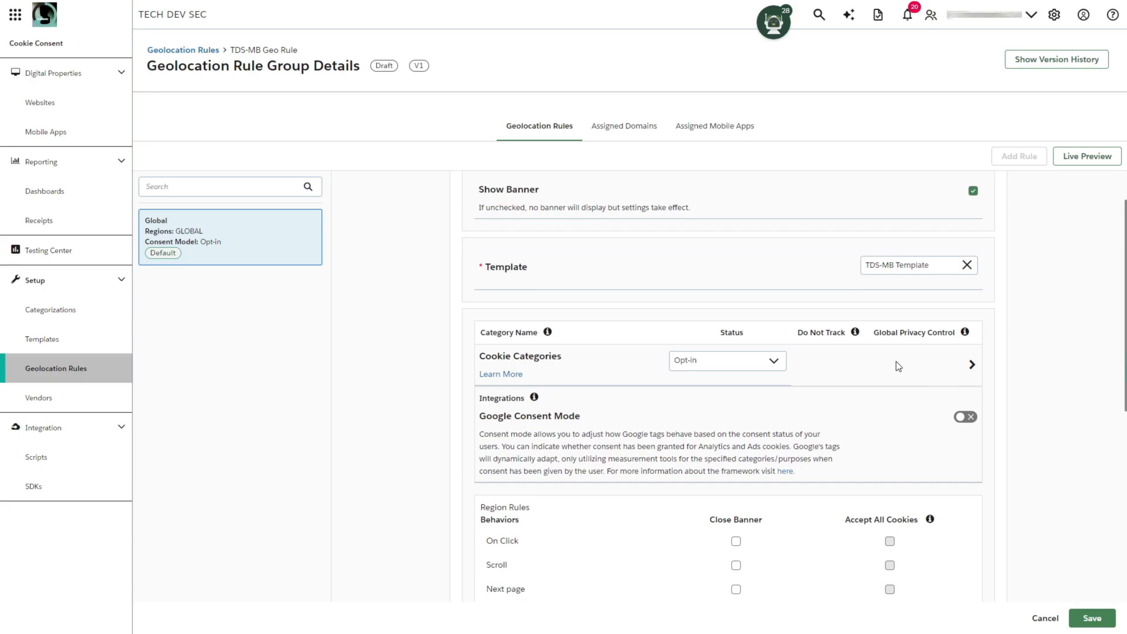
pyautogui.click(776, 362)
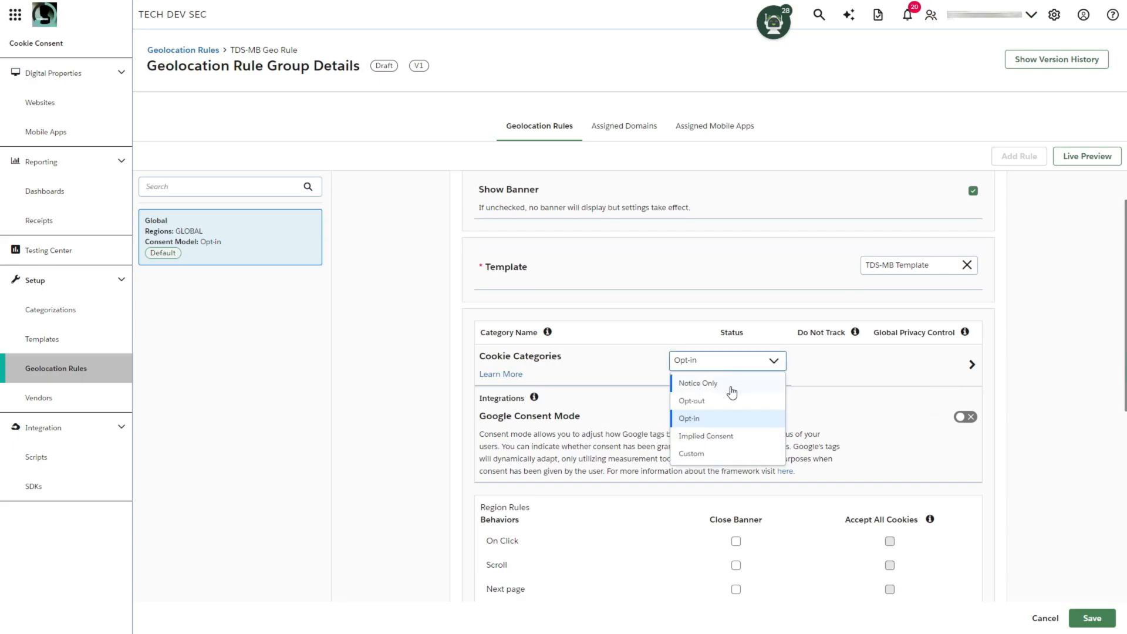
pyautogui.click(718, 454)
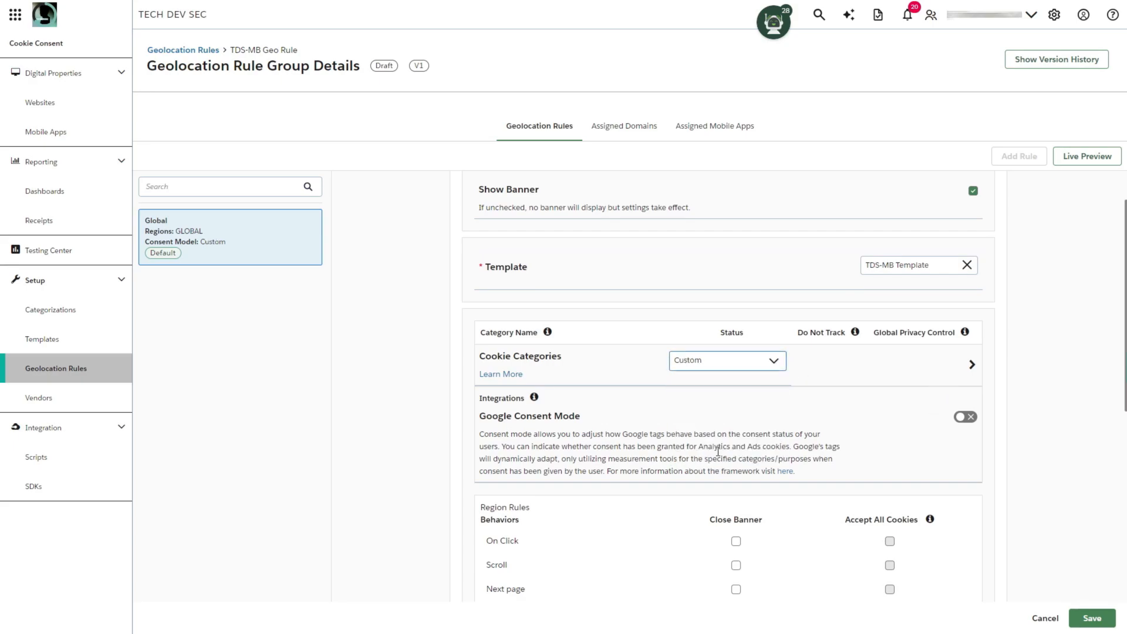
pyautogui.click(972, 365)
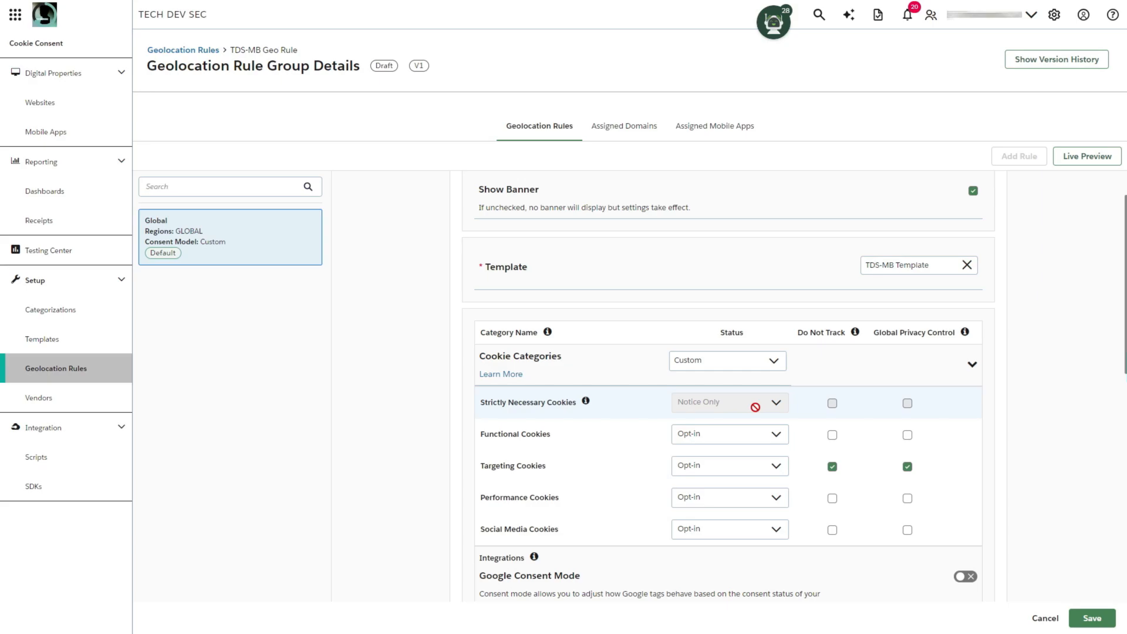
pyautogui.click(780, 434)
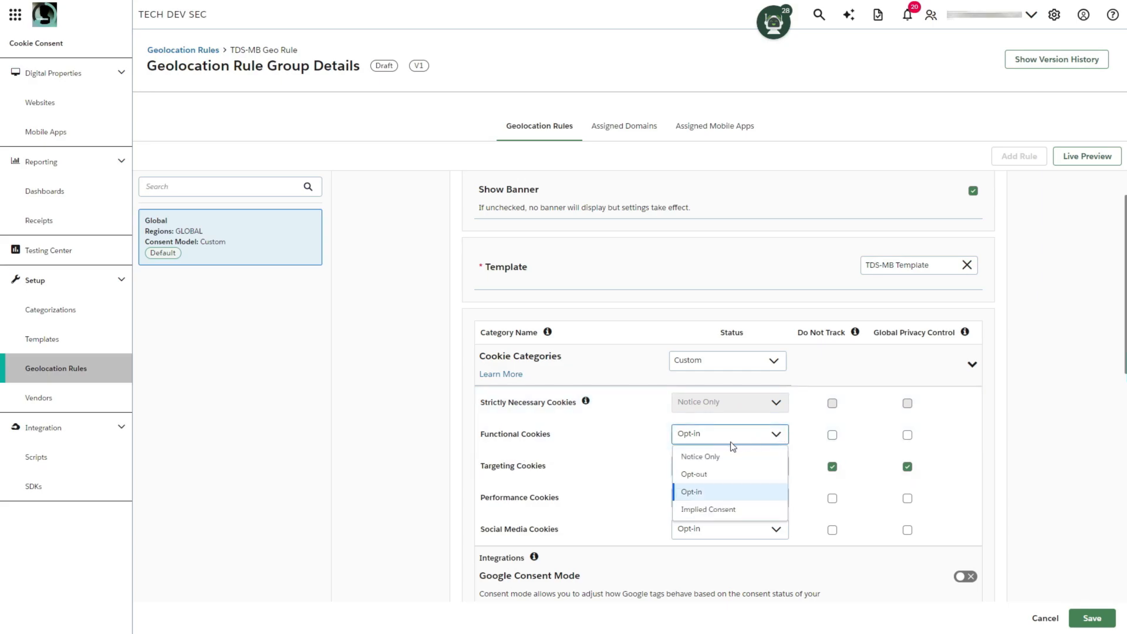
pyautogui.click(713, 460)
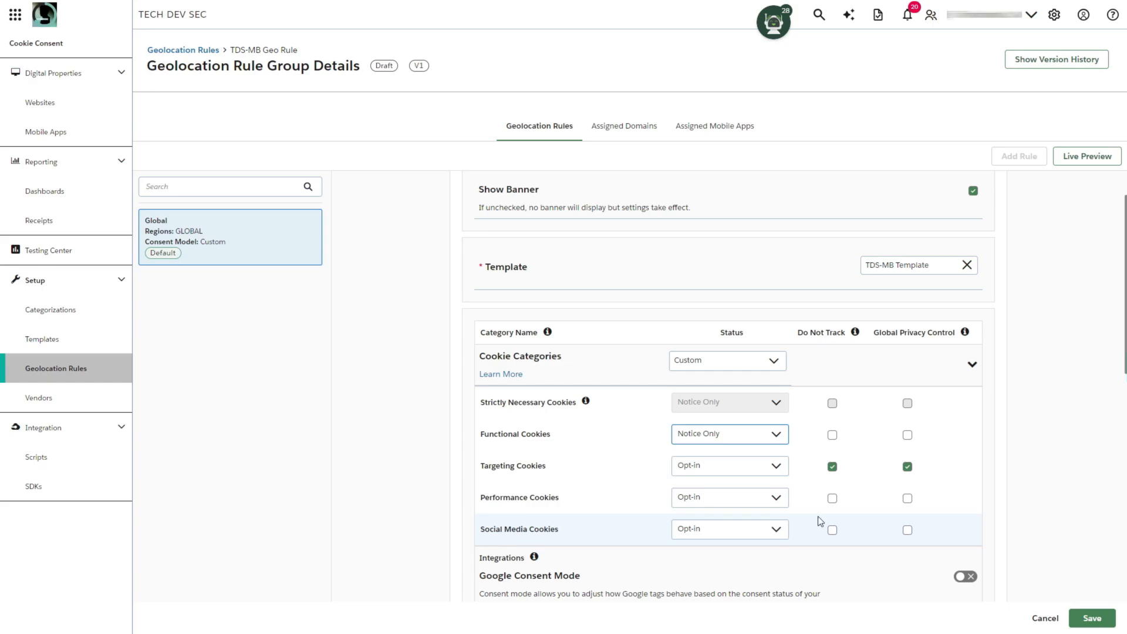
# Check the Global rule's region behaviors and the available time units for the reconsent period
pyautogui.scroll(-2, 818, 516)
pyautogui.scroll(-1, 820, 520)
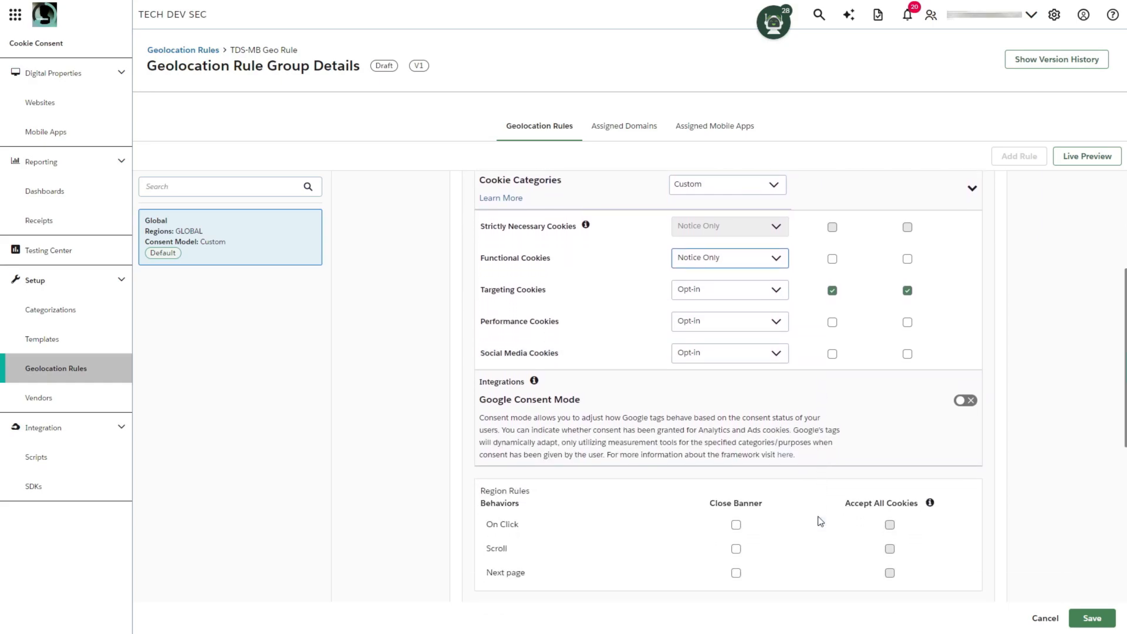
pyautogui.scroll(-3, 820, 521)
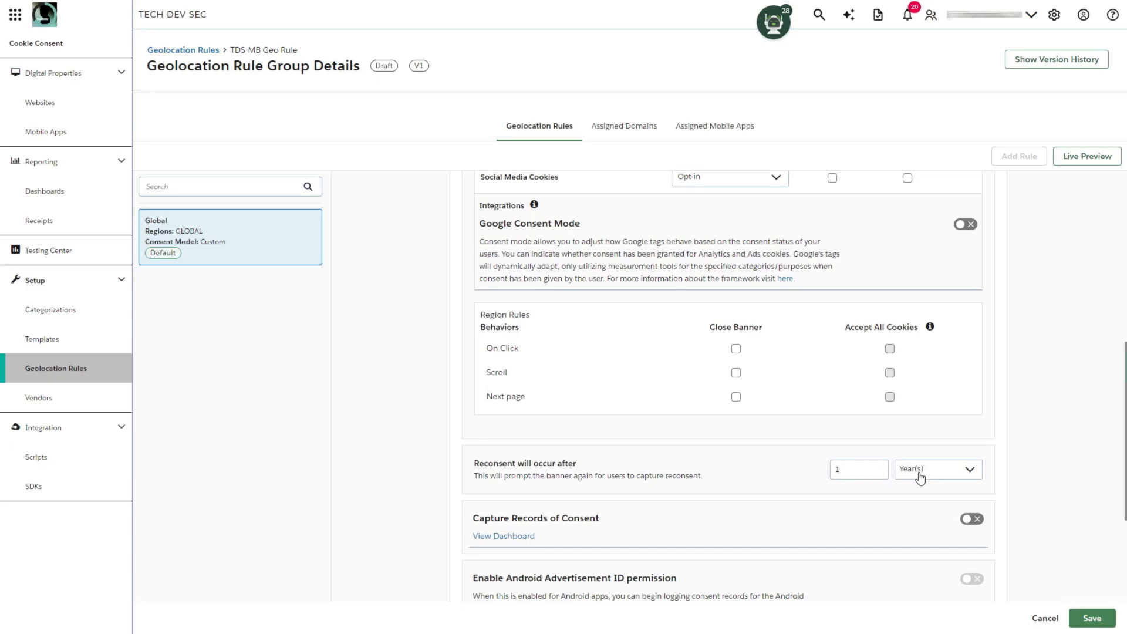
pyautogui.click(925, 473)
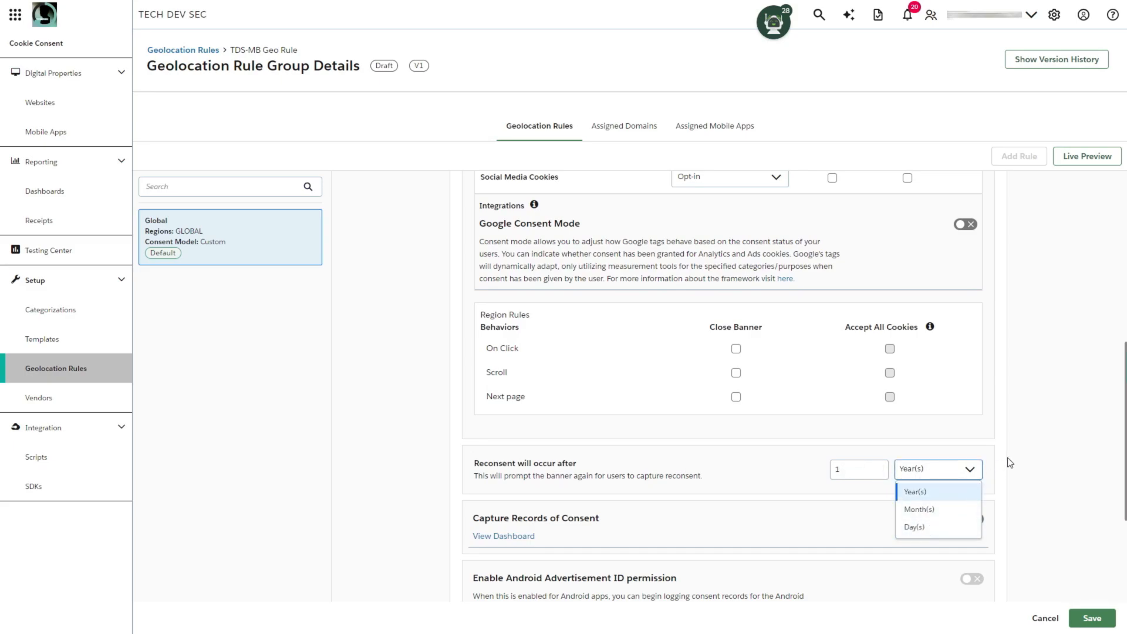
pyautogui.click(998, 474)
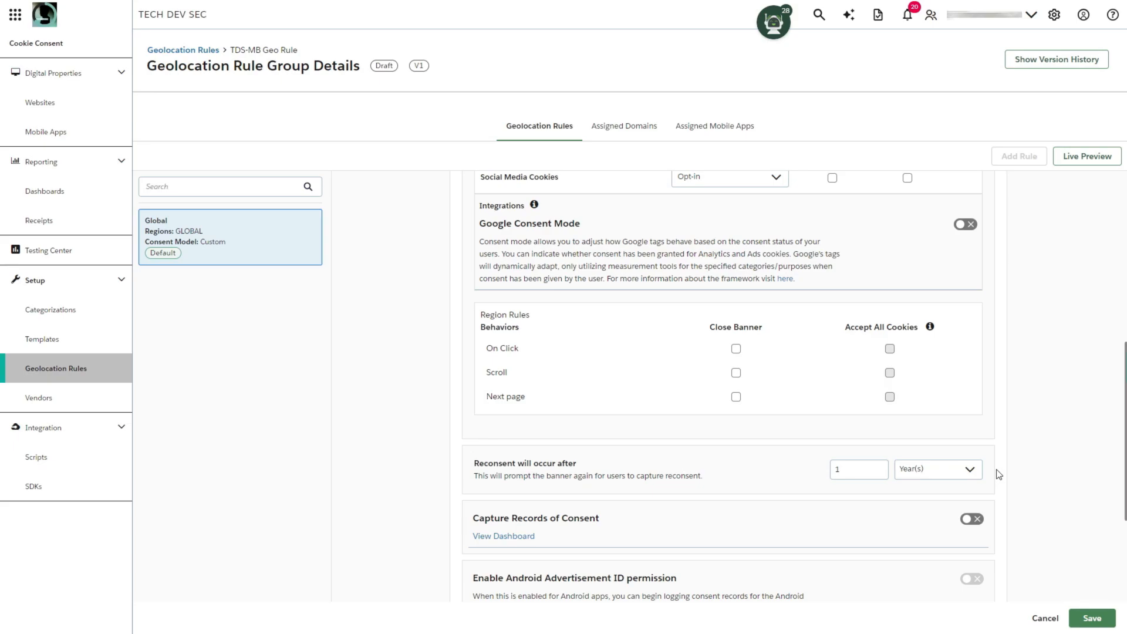
# Turn on Capture Records of Consent, set Advanced Analytics to Strictly Necessary Cookies, and save the Global rule
pyautogui.scroll(-2, 999, 474)
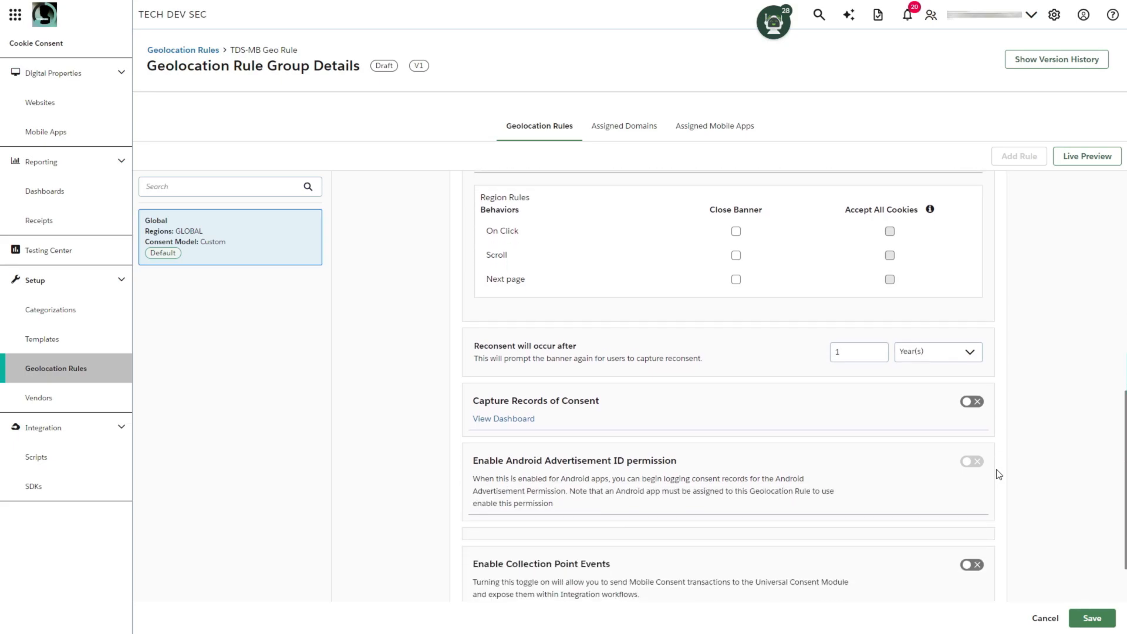
pyautogui.scroll(-1, 999, 474)
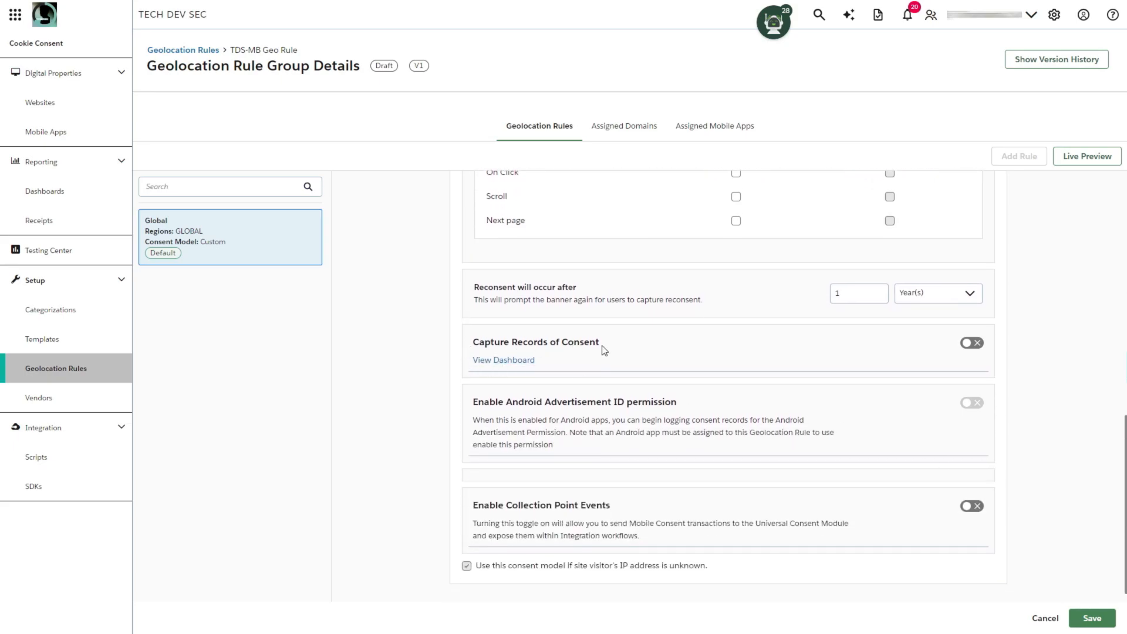
pyautogui.click(972, 344)
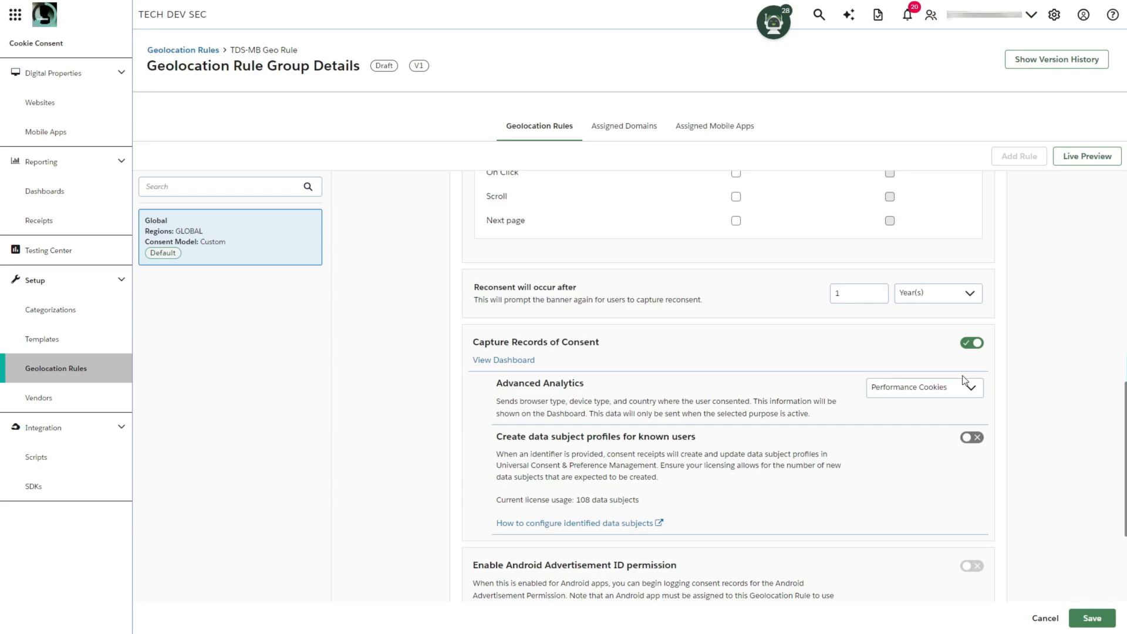
pyautogui.click(963, 389)
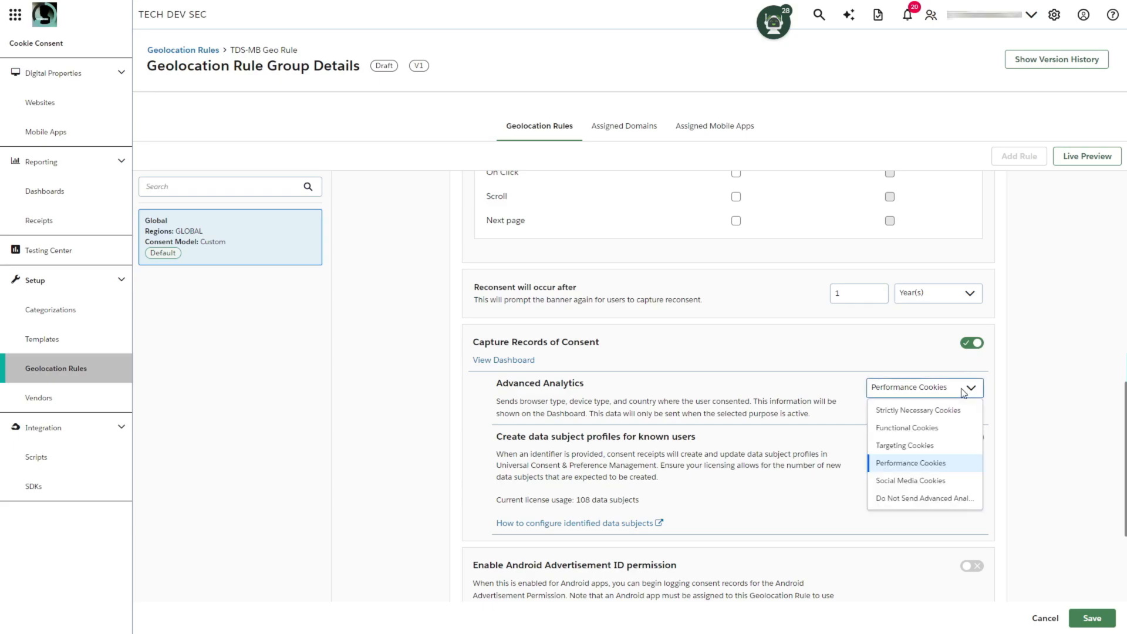
pyautogui.click(919, 413)
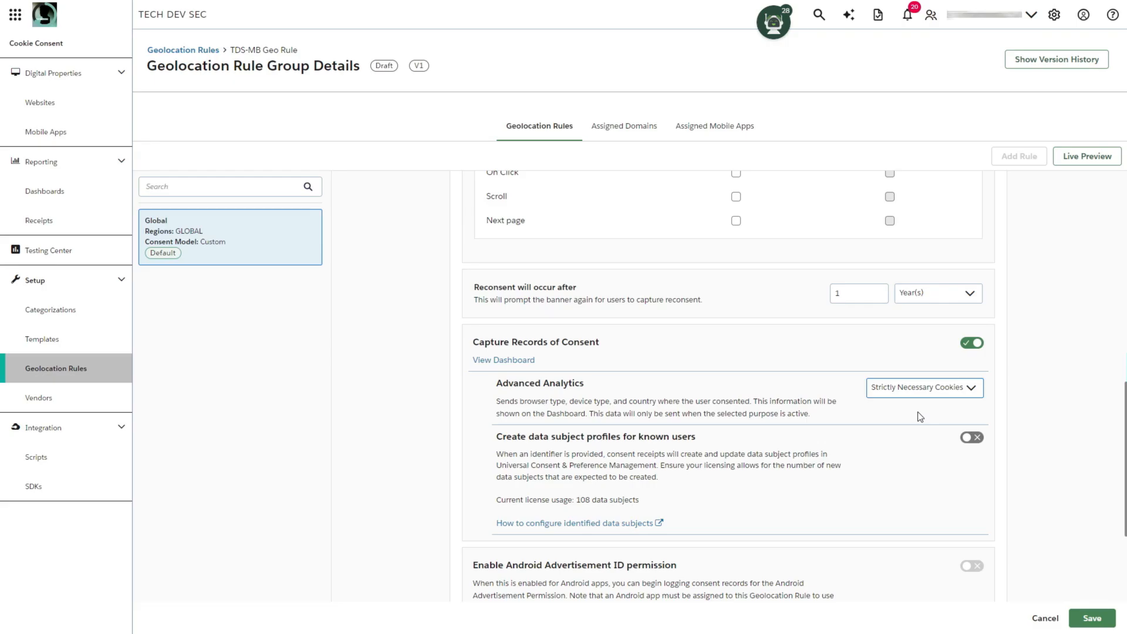
pyautogui.scroll(-3, 920, 416)
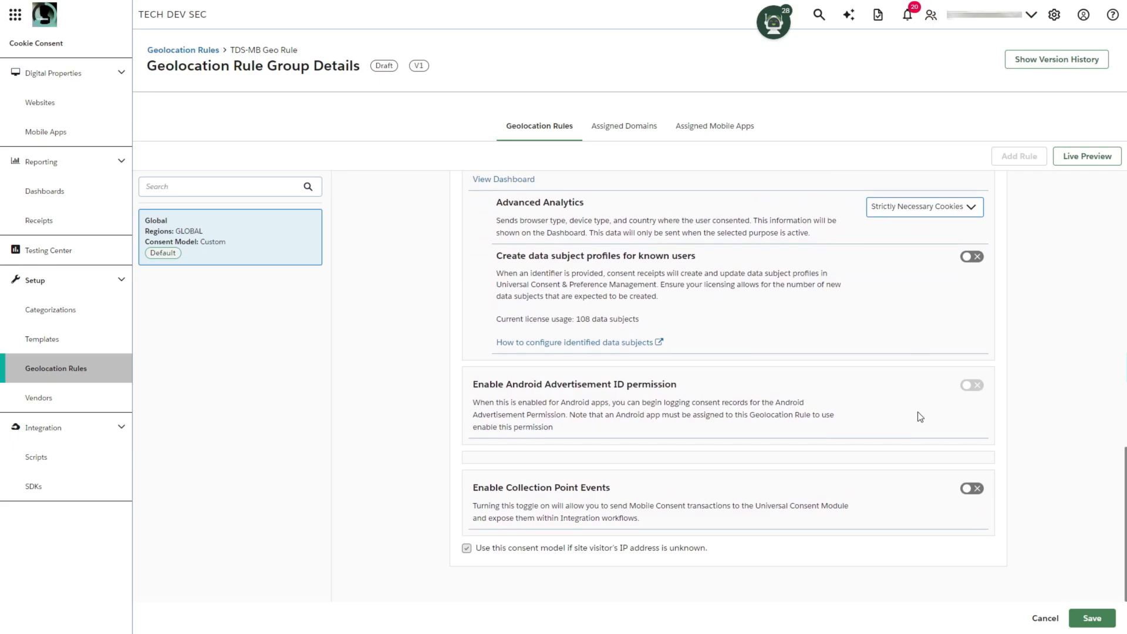
pyautogui.click(1095, 620)
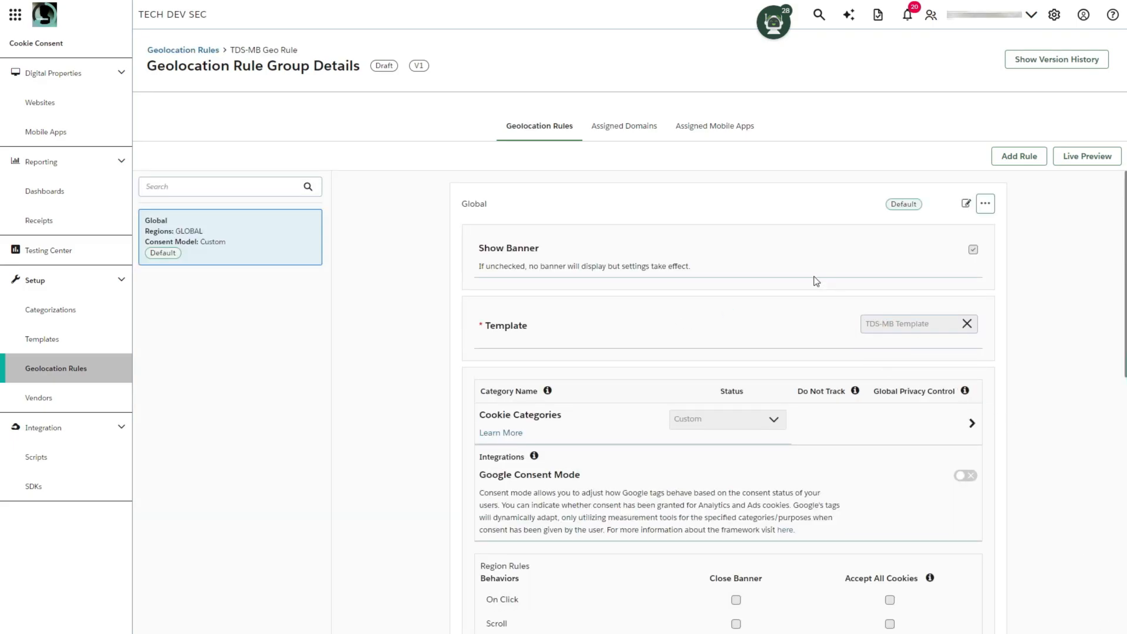
# Assign the TDS-MB Geo Rule group to the TDS-MB Android mobile app
pyautogui.click(729, 133)
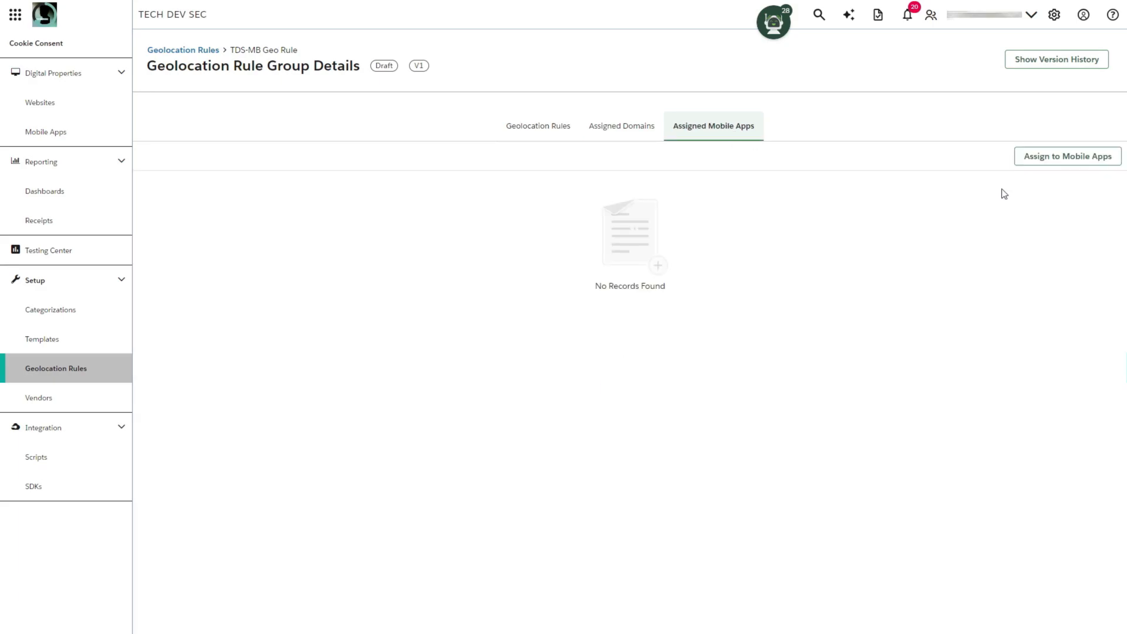
pyautogui.click(1070, 166)
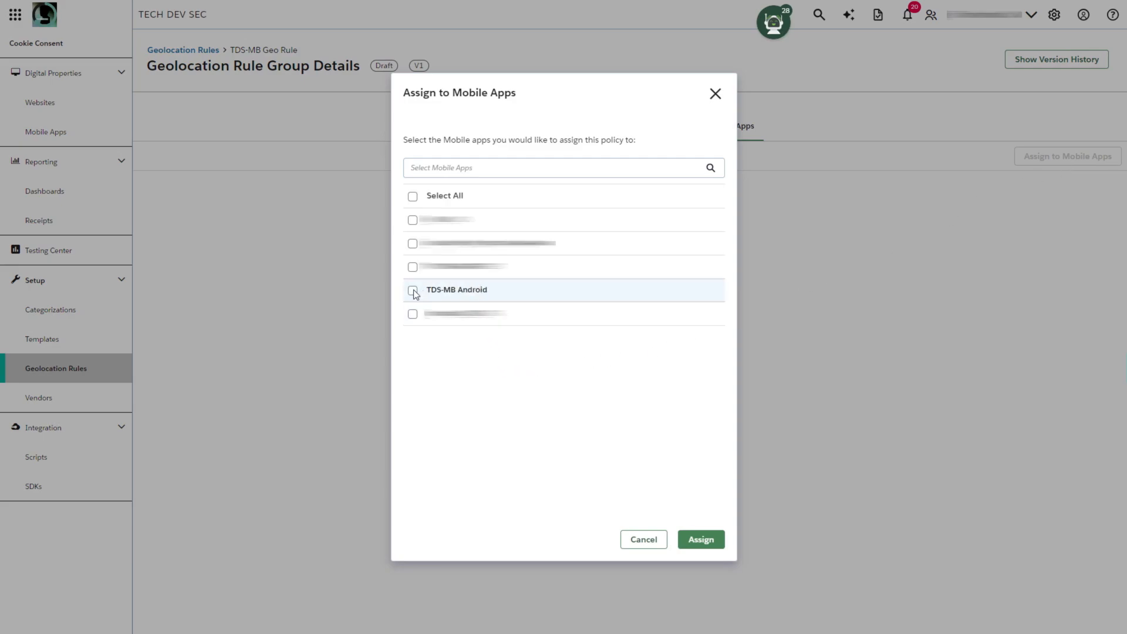
pyautogui.click(704, 543)
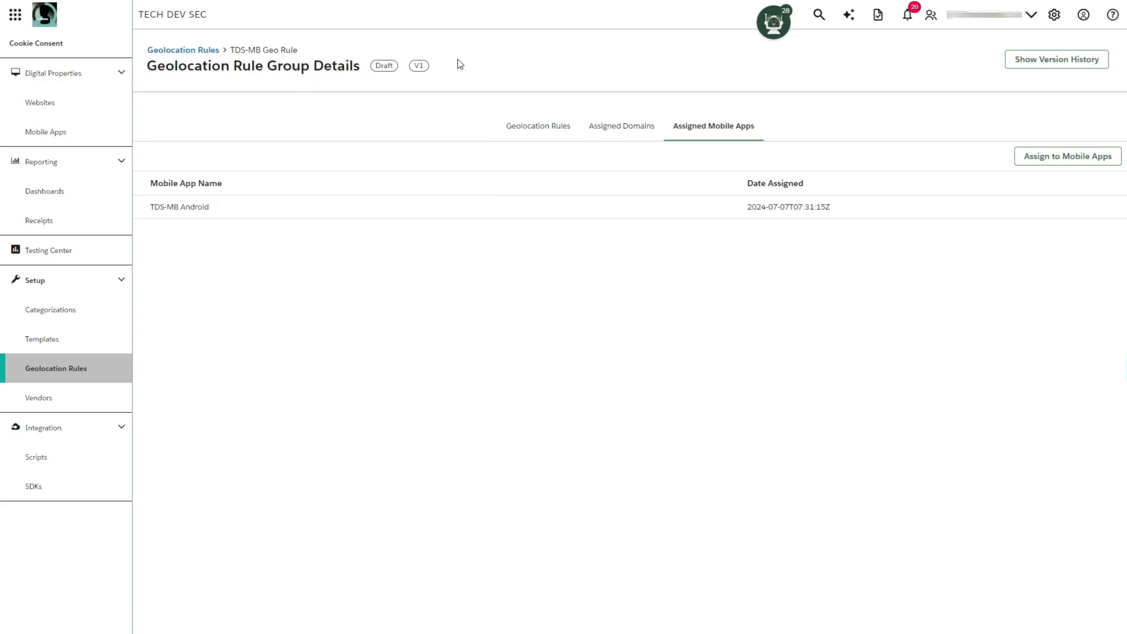
# Publish the test SDK for TDS-MB Android with the latest API version 202406.1.0 and the Native SDK type
pyautogui.click(203, 51)
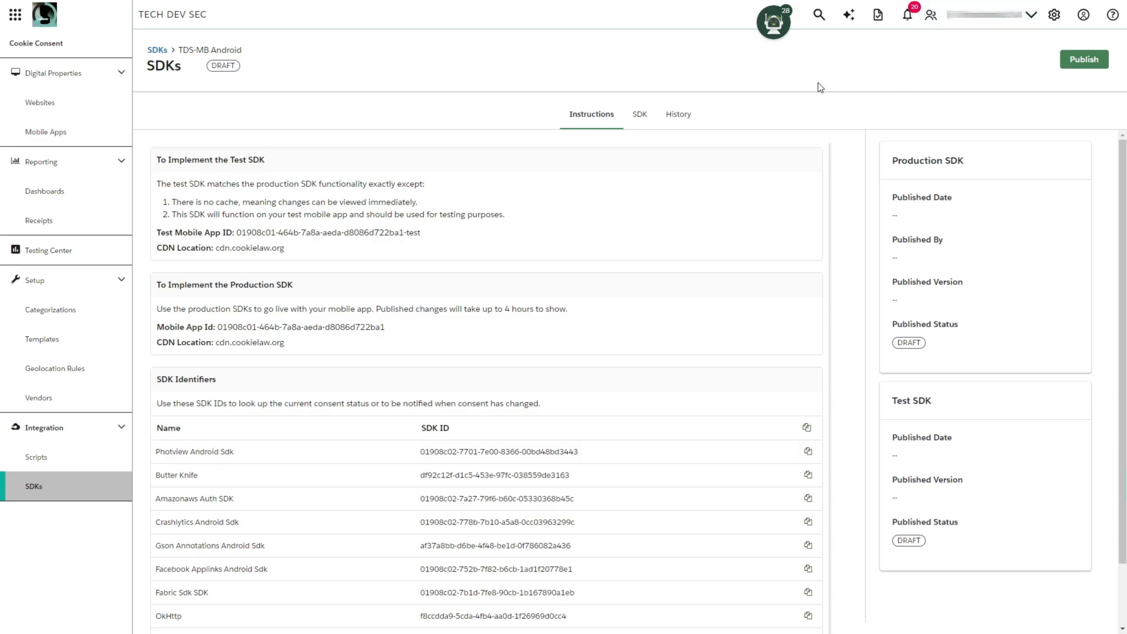
pyautogui.click(641, 120)
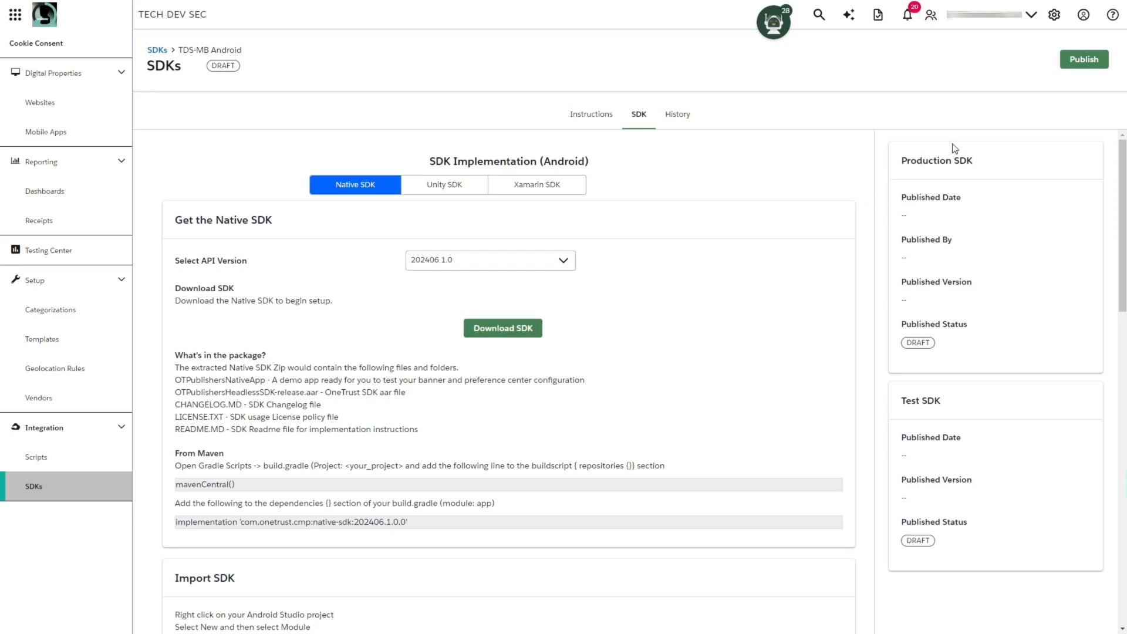
pyautogui.click(1089, 58)
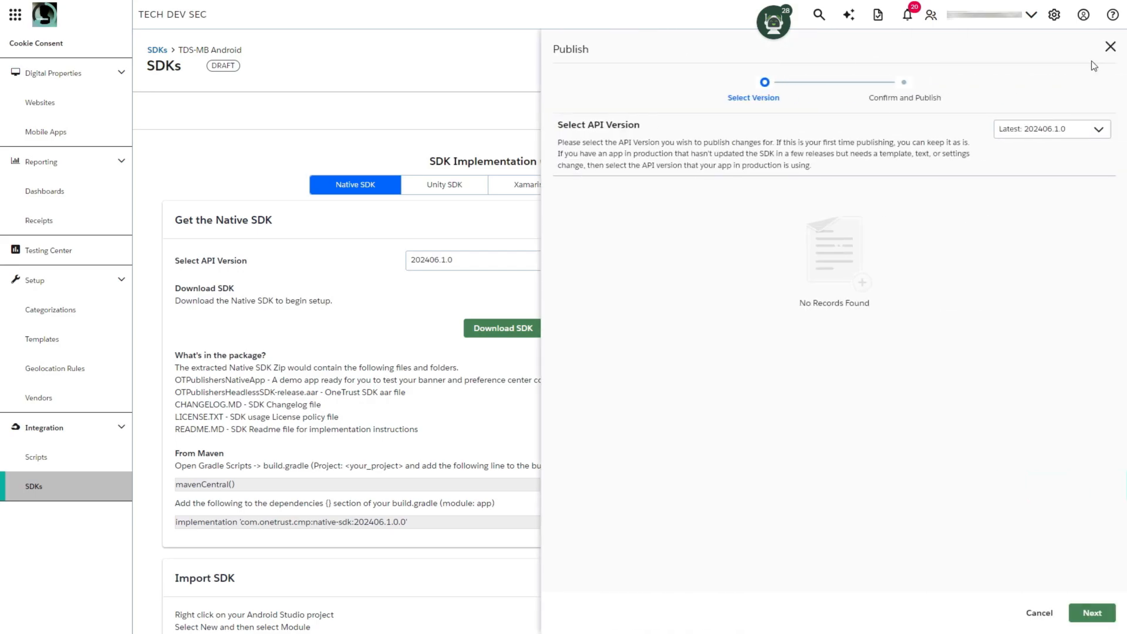
pyautogui.click(1094, 131)
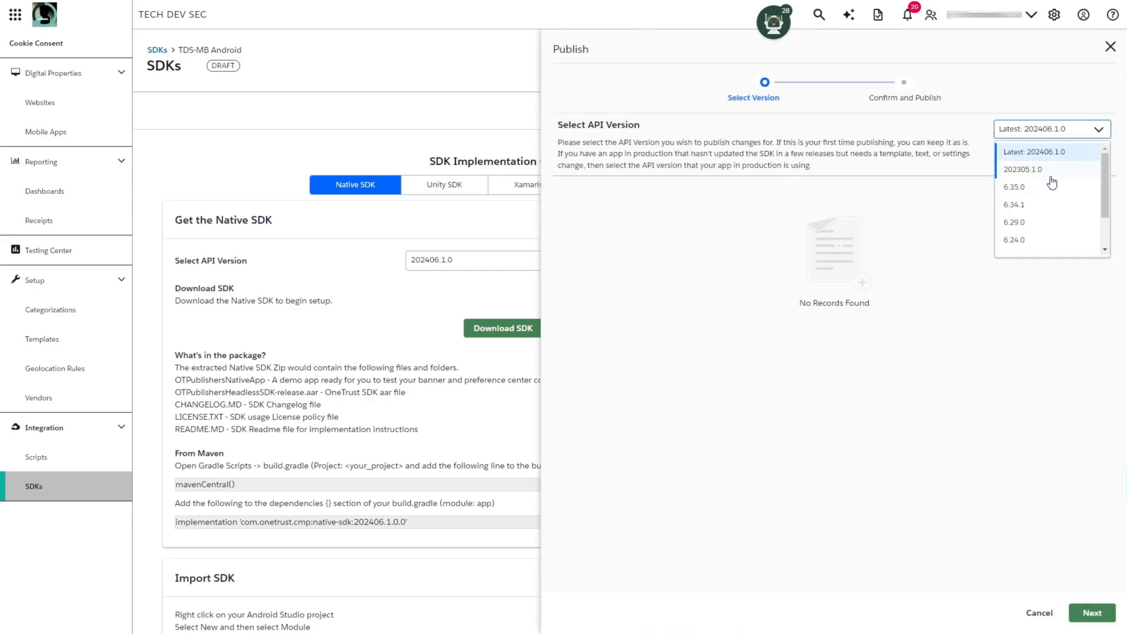
pyautogui.click(1084, 154)
pyautogui.click(1092, 614)
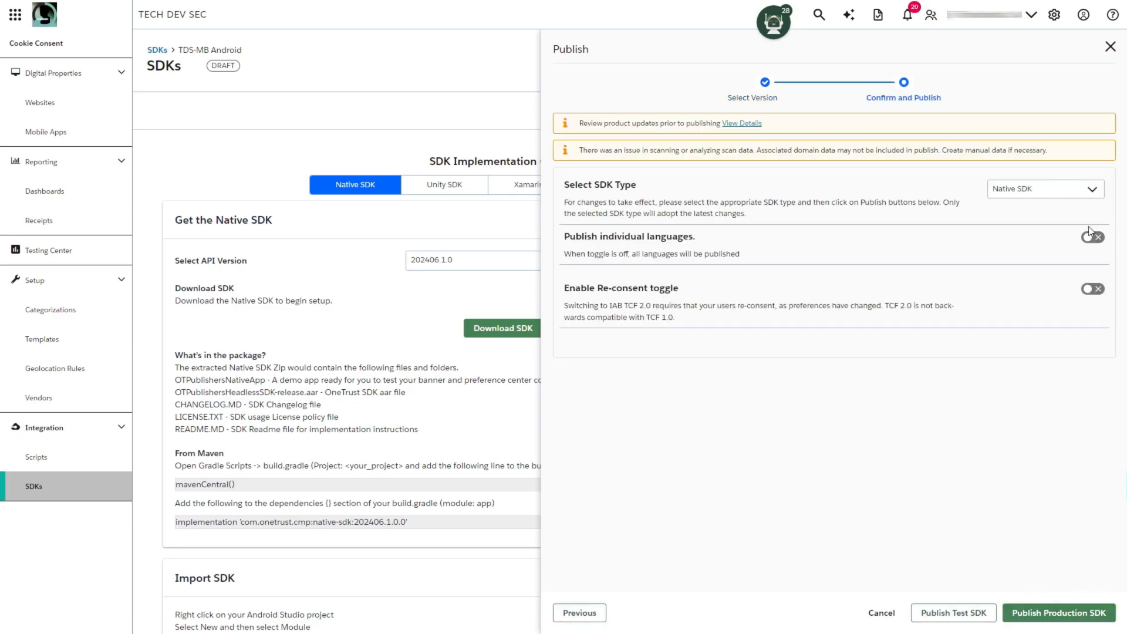
pyautogui.click(1087, 193)
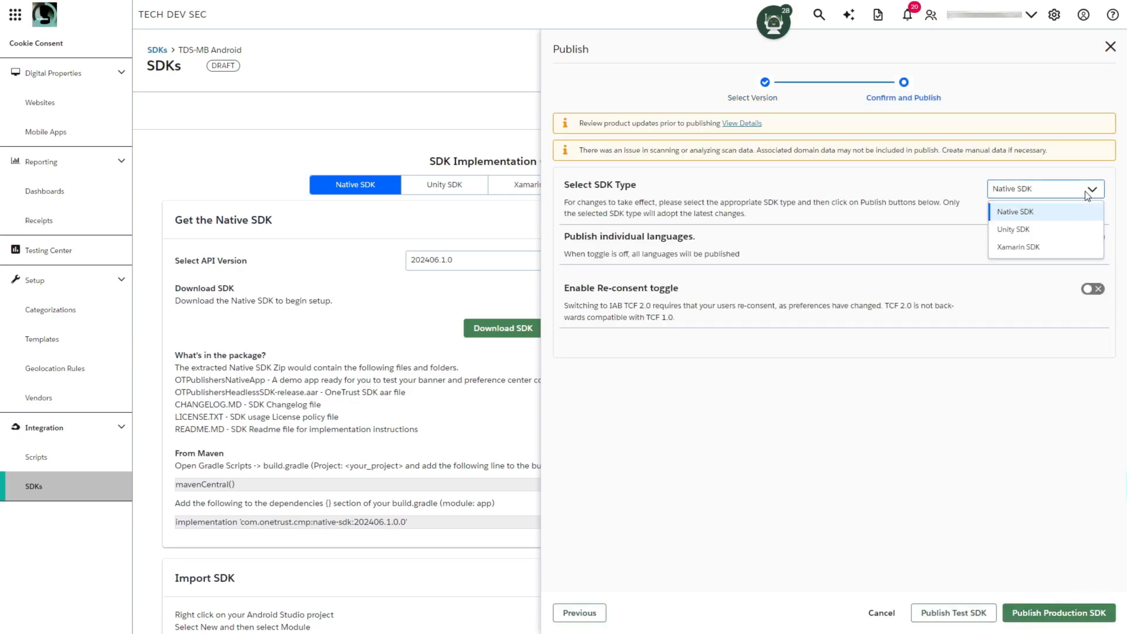
pyautogui.click(1049, 214)
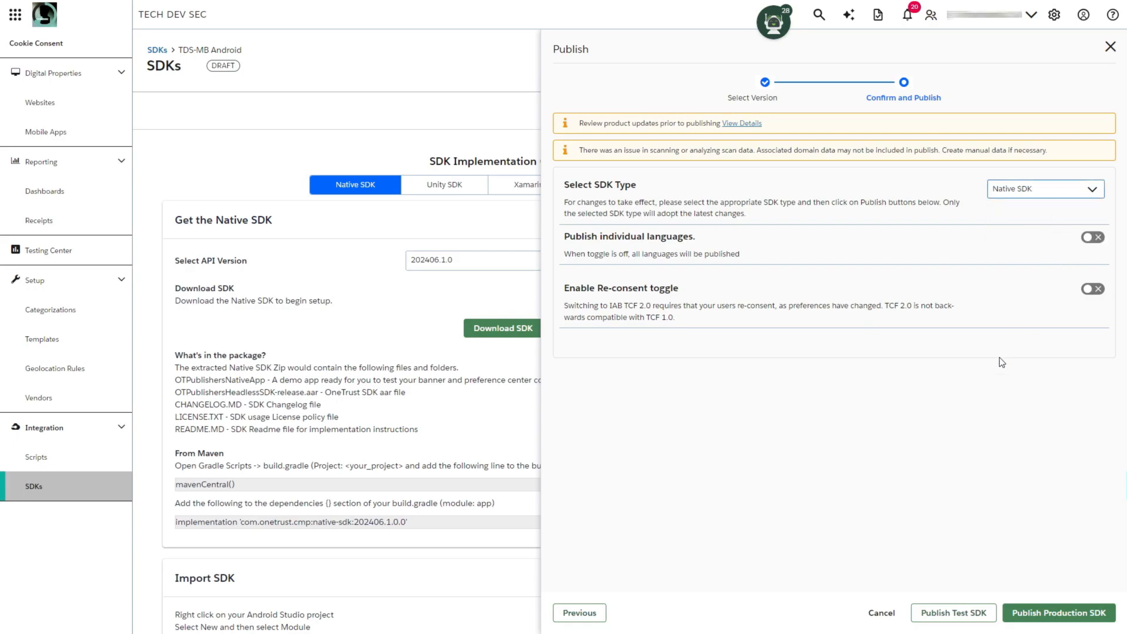
pyautogui.click(966, 614)
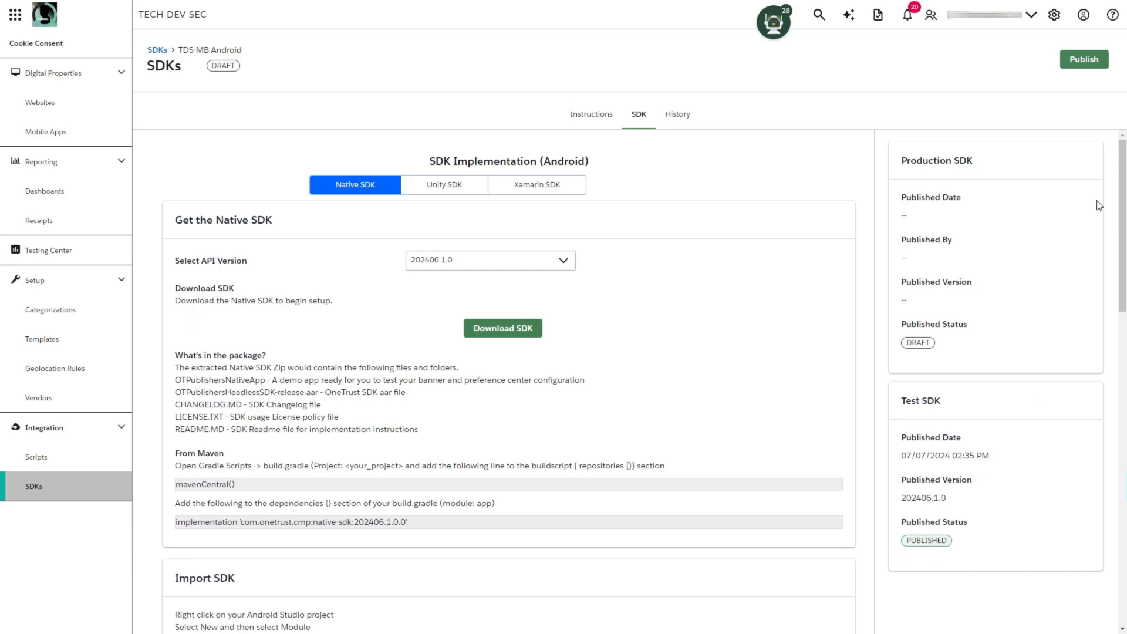
# Publish the production SDK for TDS-MB Android with the latest API version 202406.1.0 and the Native SDK type
pyautogui.click(1084, 61)
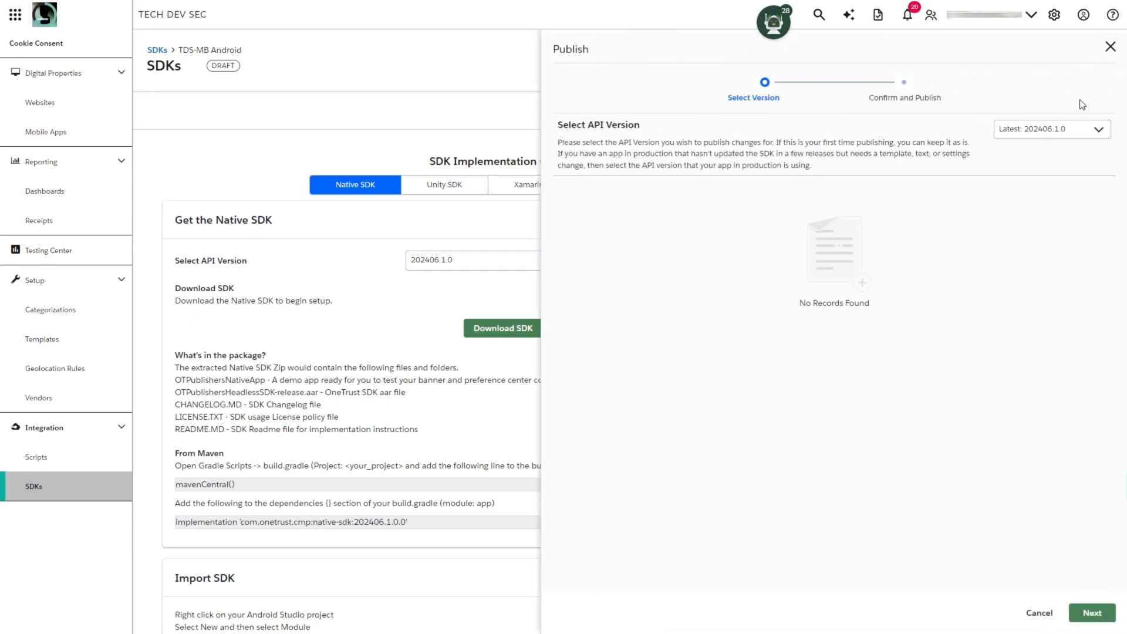
pyautogui.click(1088, 136)
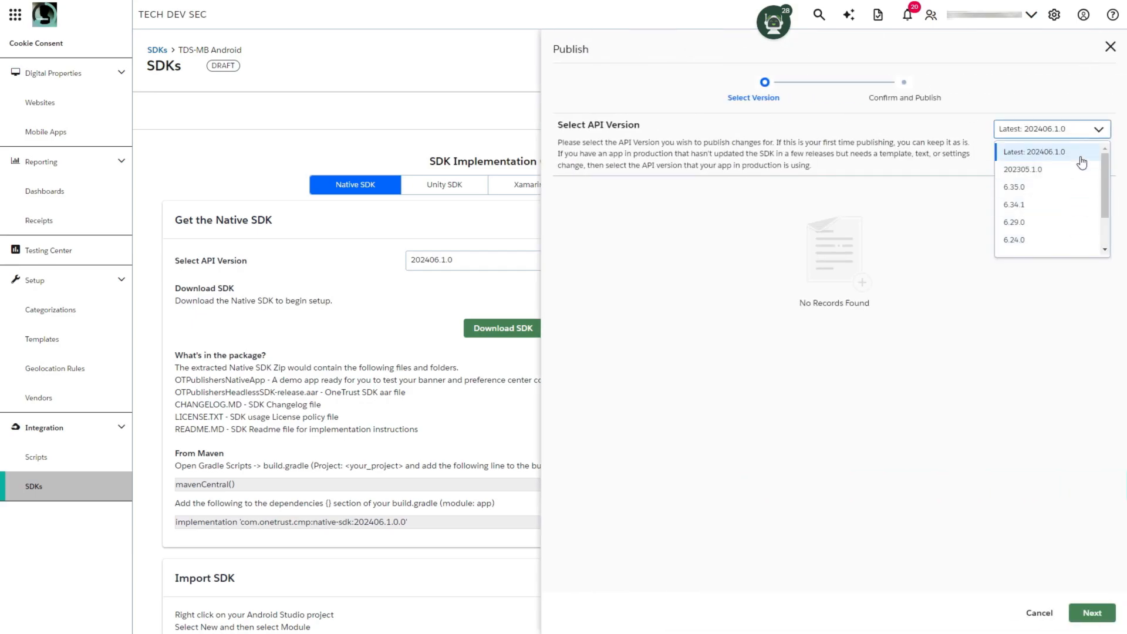
pyautogui.click(1084, 151)
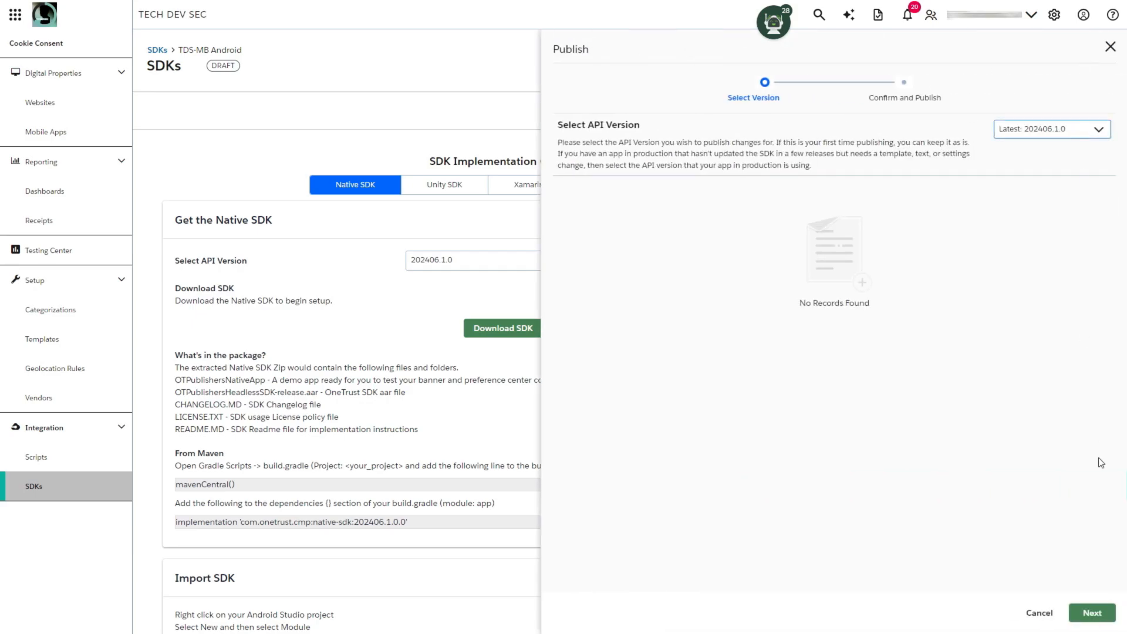
pyautogui.click(1093, 619)
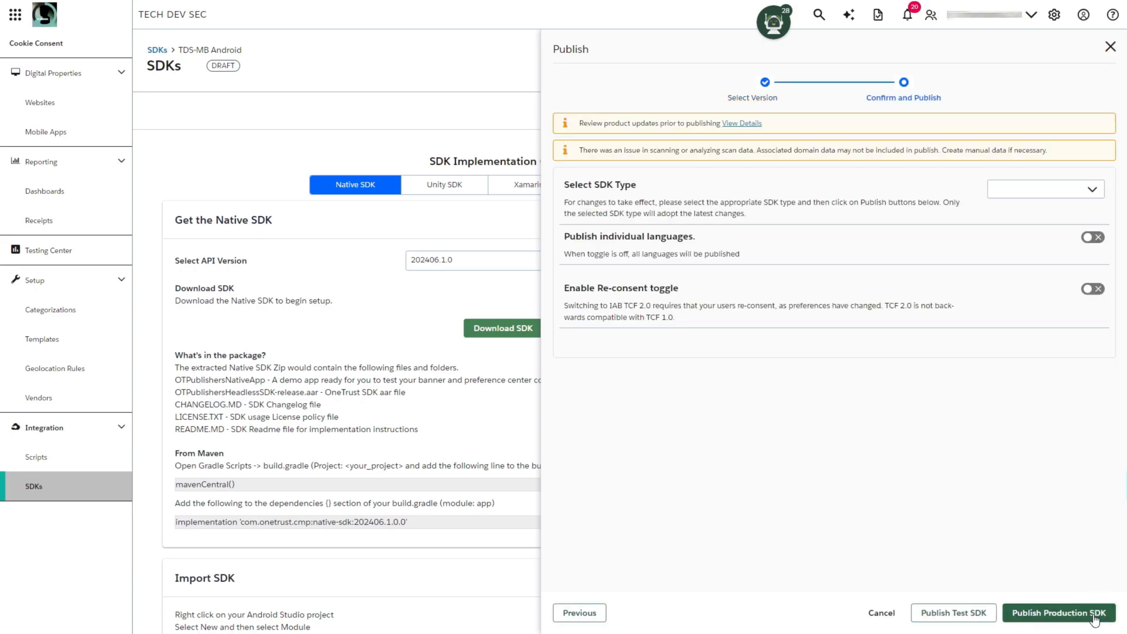
pyautogui.click(1084, 195)
pyautogui.click(1063, 214)
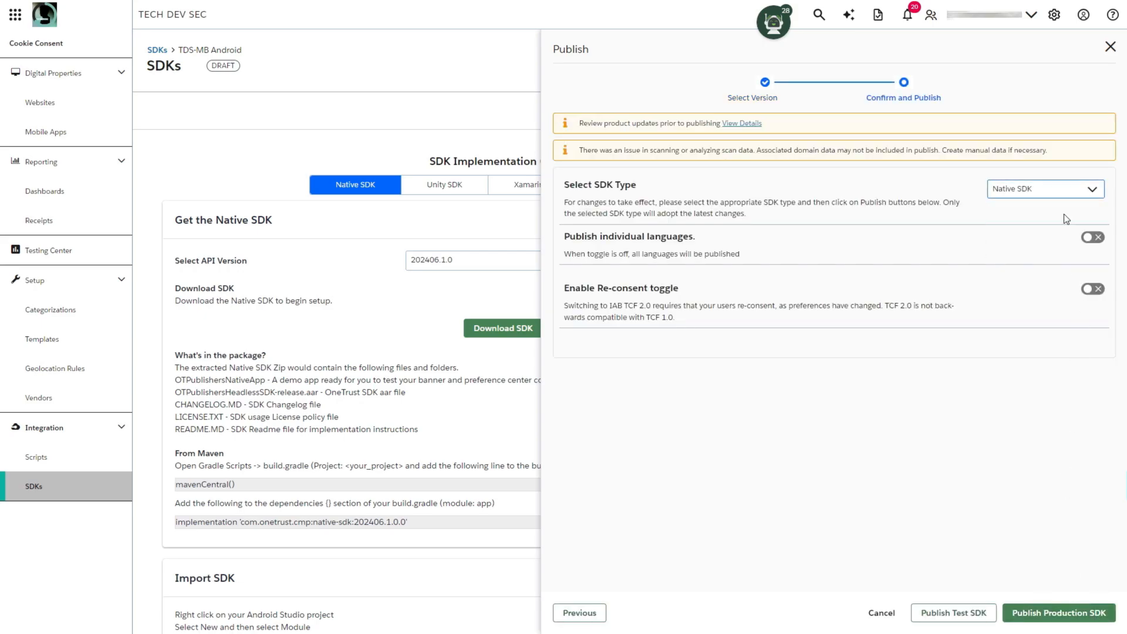
pyautogui.click(1084, 613)
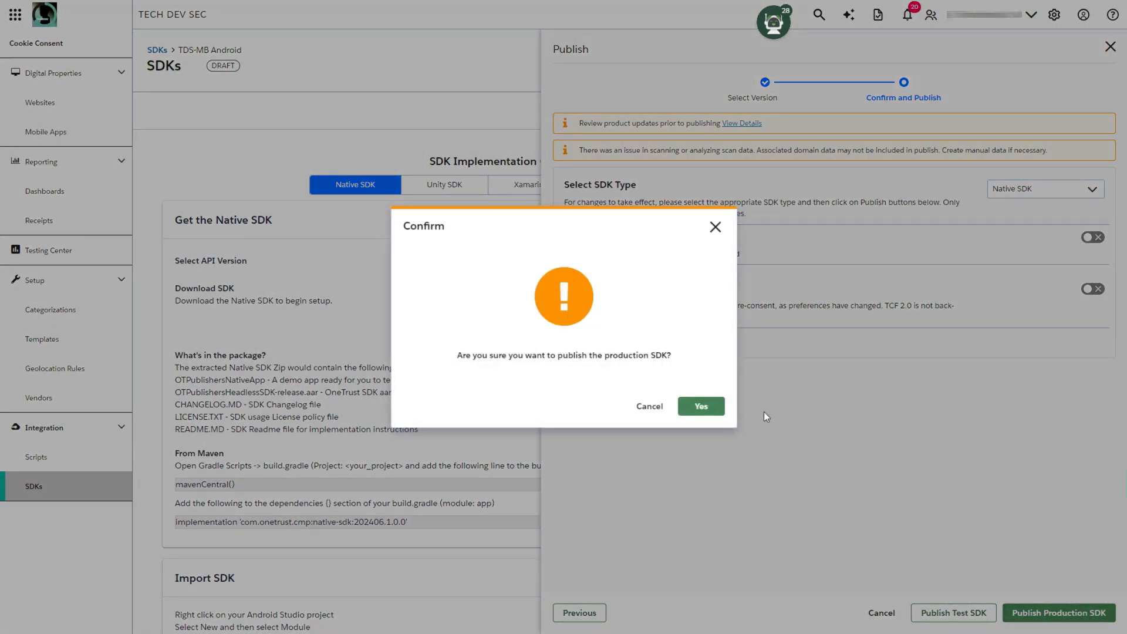
pyautogui.click(722, 411)
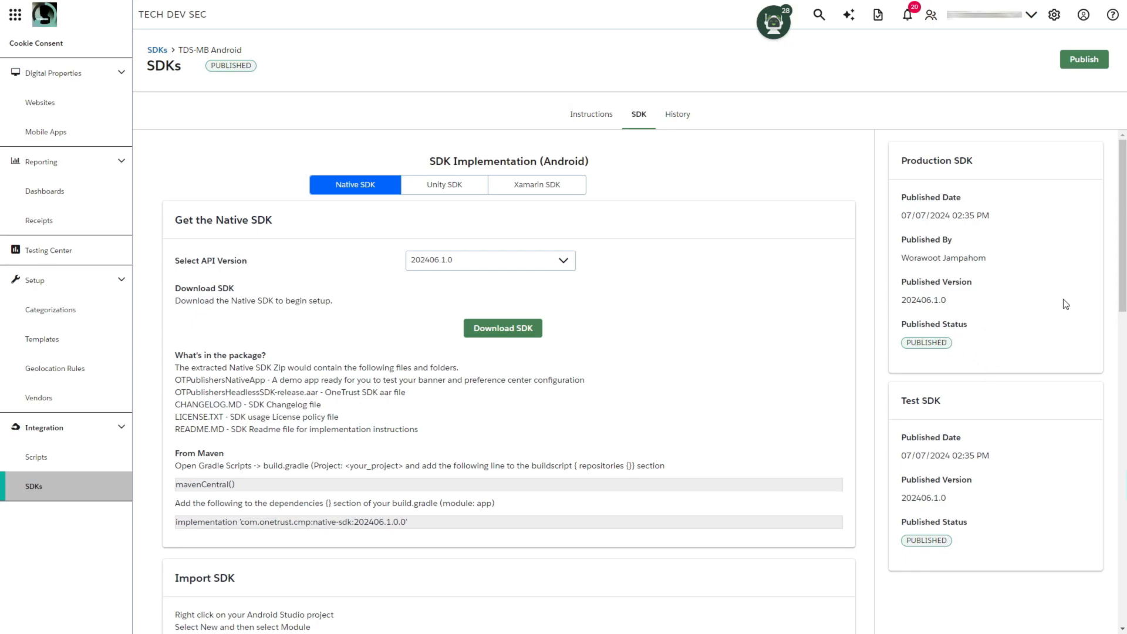
# Review the implementation instructions for the test and production SDKs, including their mobile app IDs and CDN locations
pyautogui.click(602, 116)
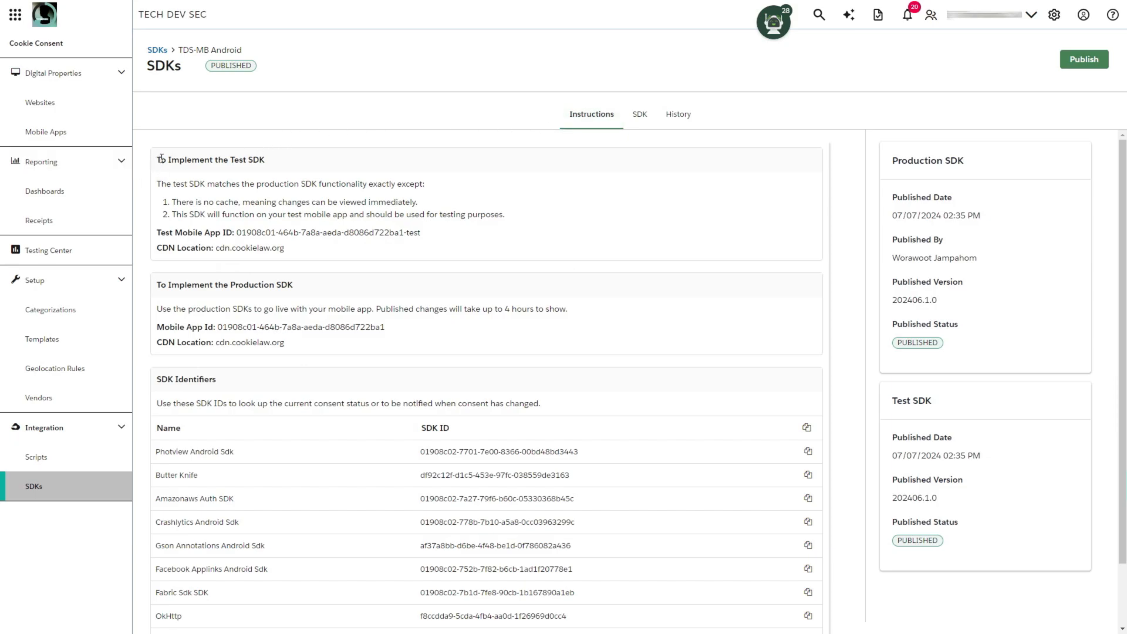
pyautogui.moveTo(160, 159); pyautogui.dragTo(280, 170)
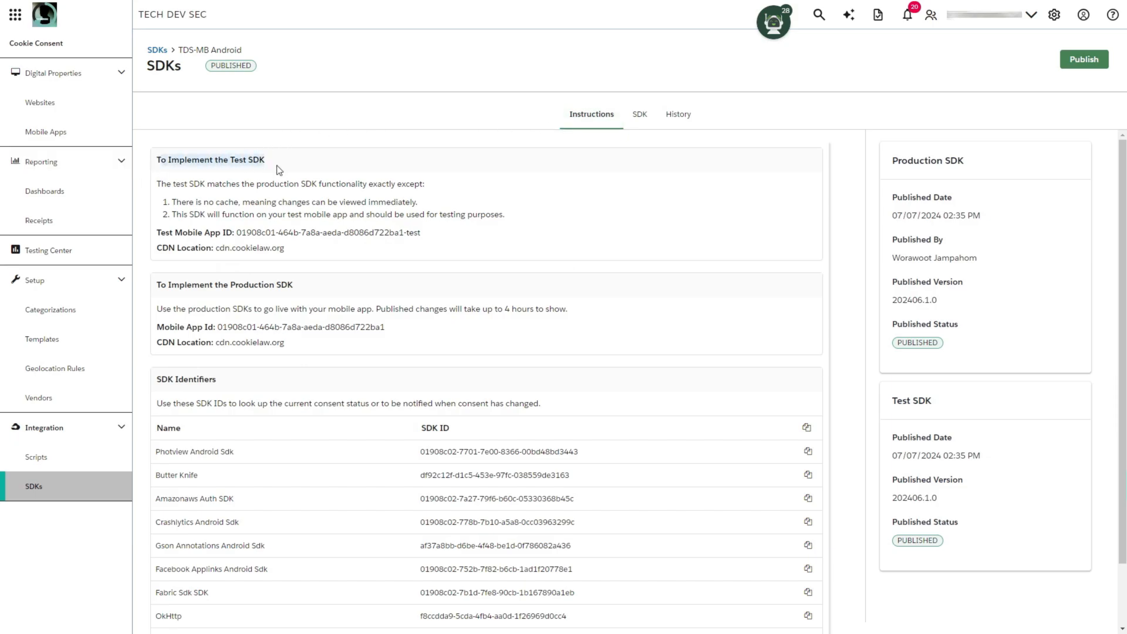
pyautogui.click(241, 160)
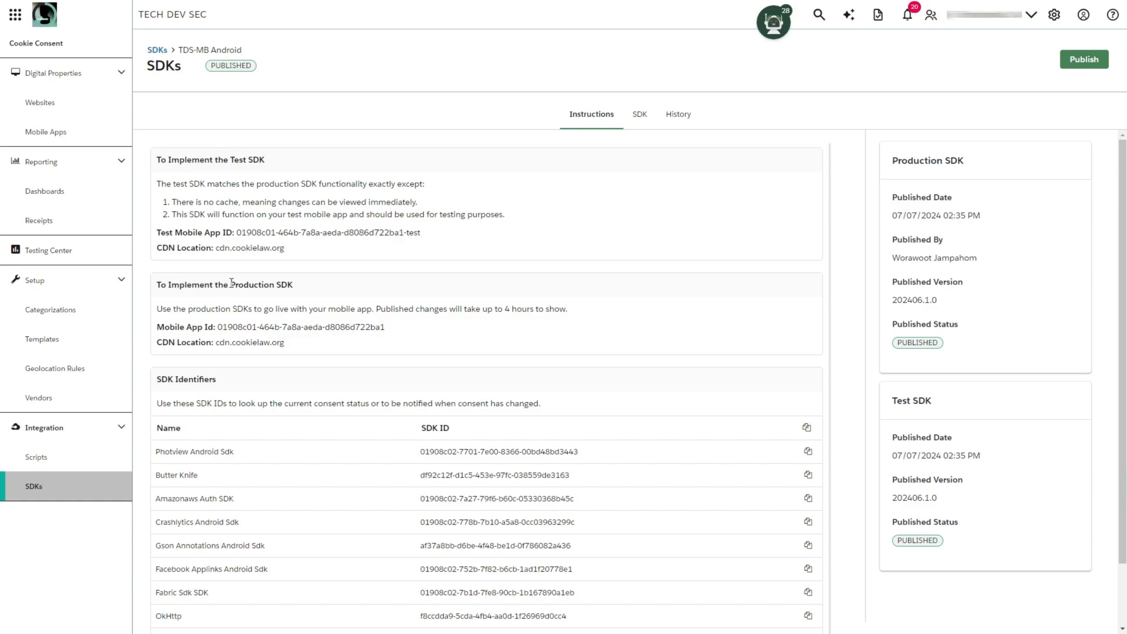
pyautogui.moveTo(230, 284); pyautogui.dragTo(310, 294)
pyautogui.click(310, 294)
pyautogui.moveTo(155, 231); pyautogui.dragTo(429, 244)
pyautogui.click(252, 335)
pyautogui.moveTo(156, 327); pyautogui.dragTo(391, 342)
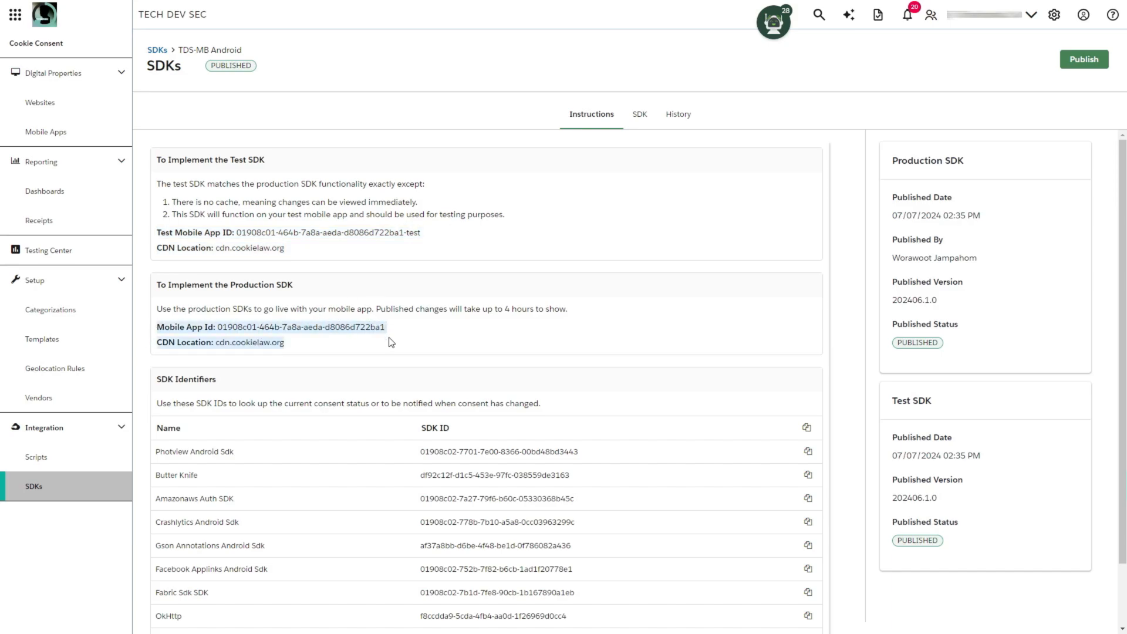
pyautogui.click(480, 344)
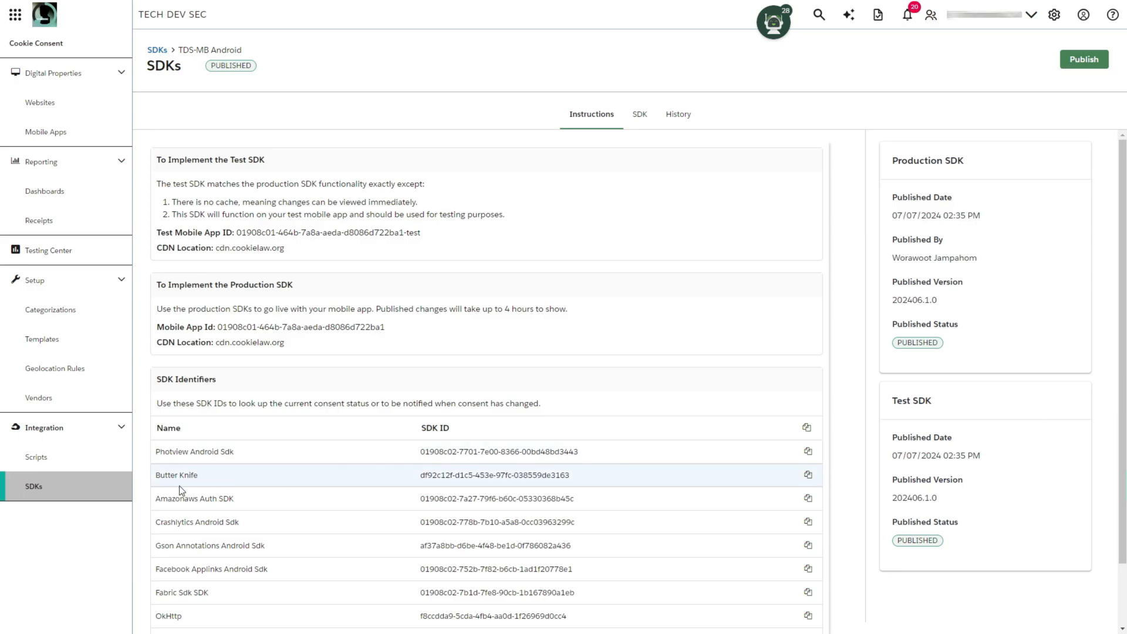
# Download the Android Native SDK package for API version 202406.1.0
pyautogui.click(100, 489)
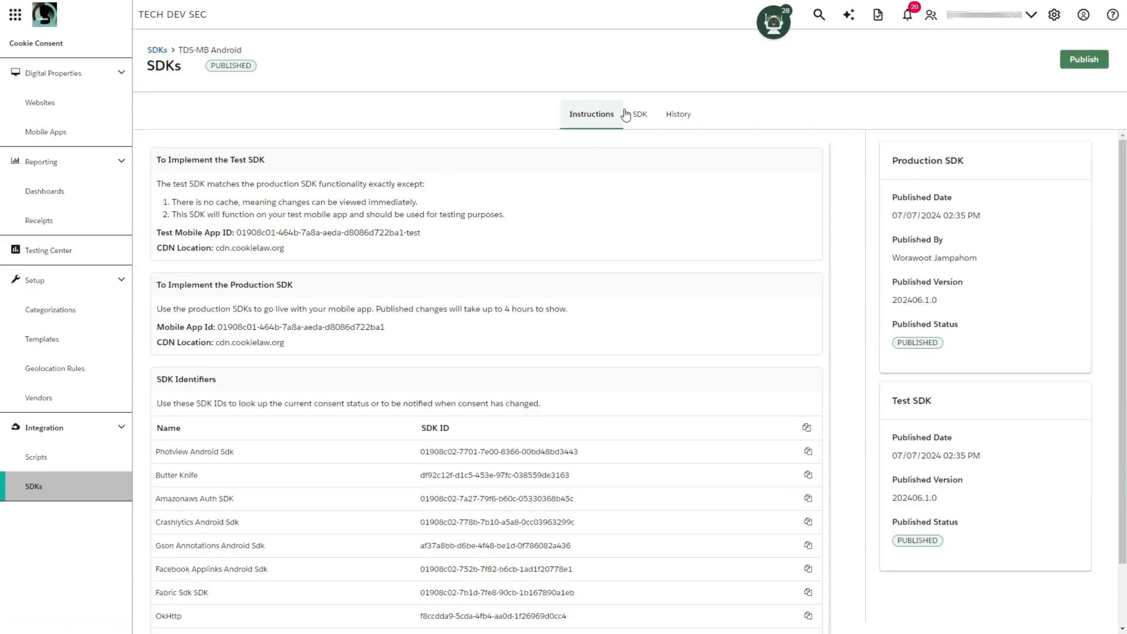
pyautogui.click(636, 113)
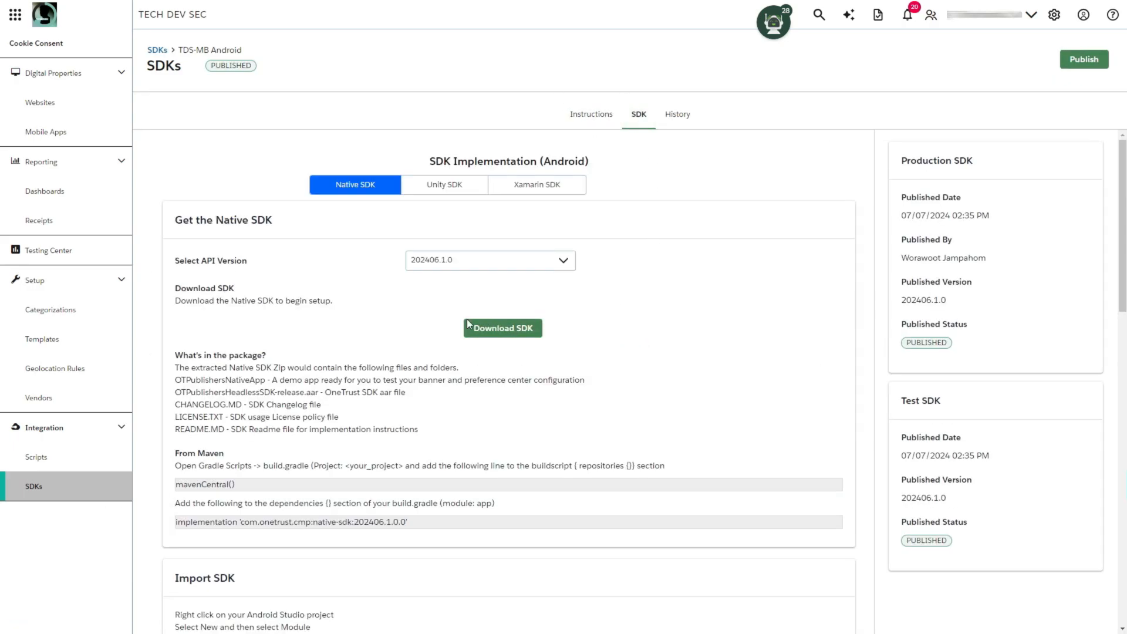
pyautogui.click(536, 329)
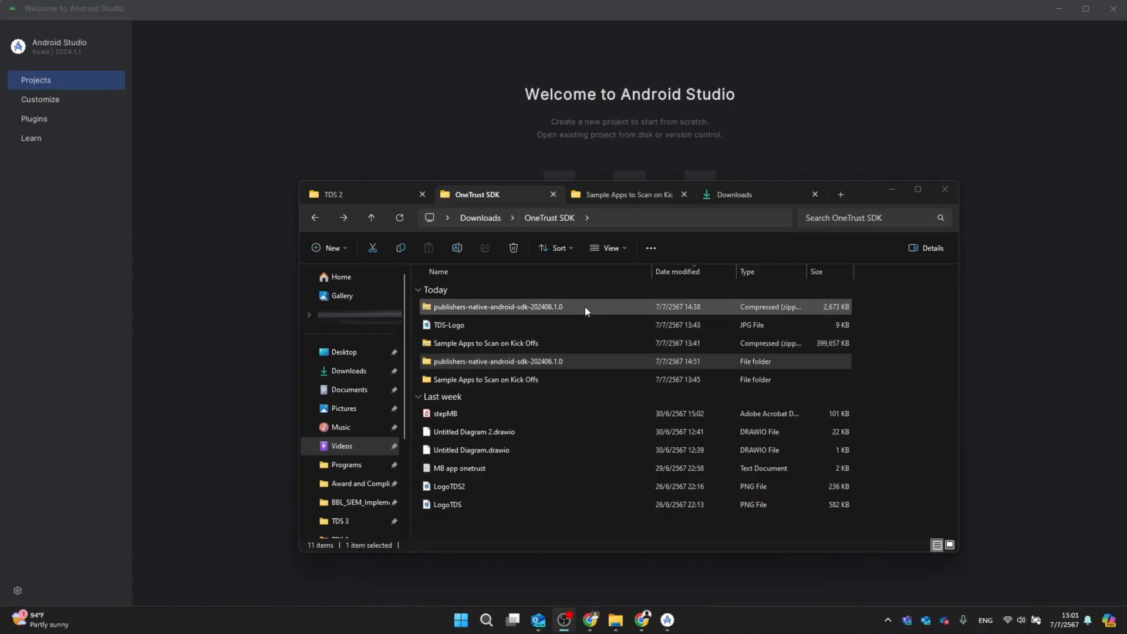
# In File Explorer, check the publishers-native-android-sdk-202406.1.0 archive and its extracted folder in the OneTrust SDK folder
pyautogui.click(585, 307)
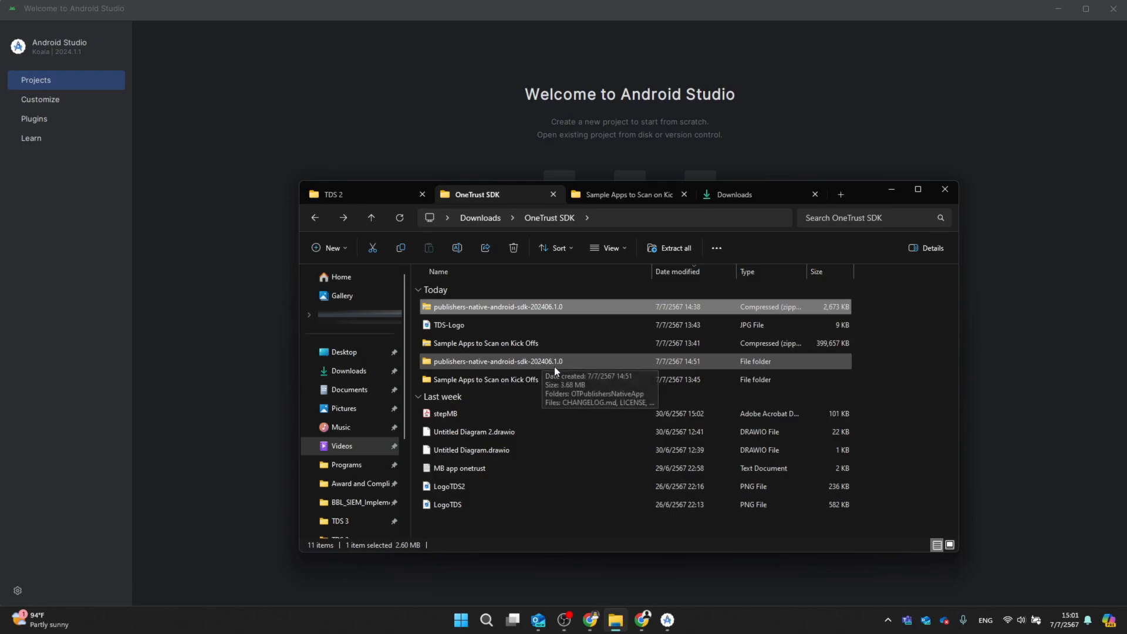
pyautogui.click(583, 362)
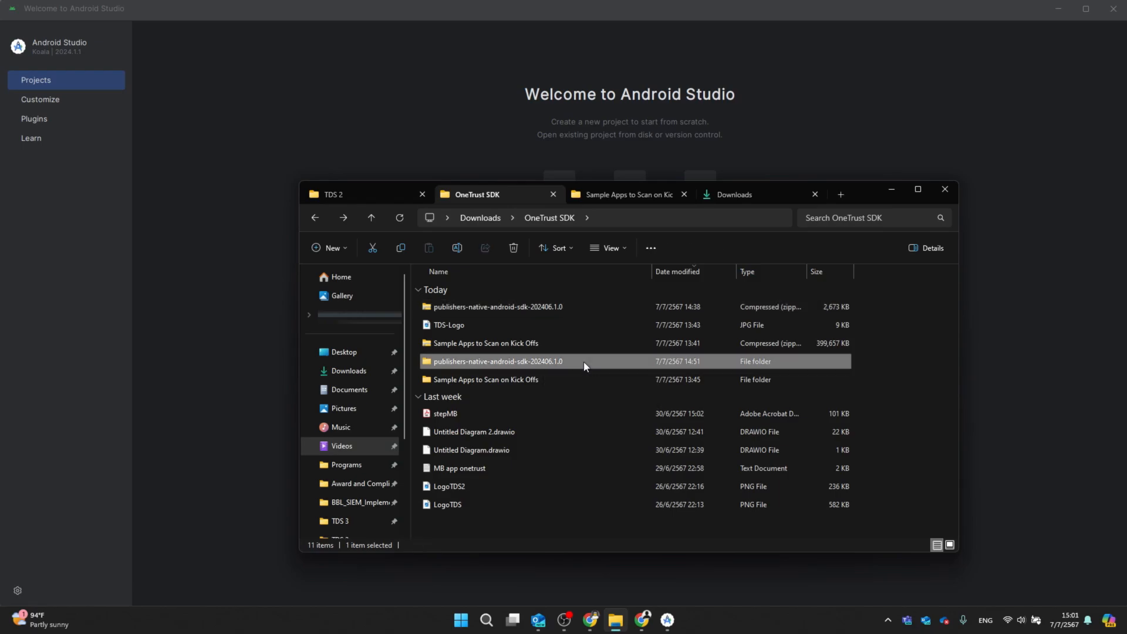
pyautogui.click(892, 190)
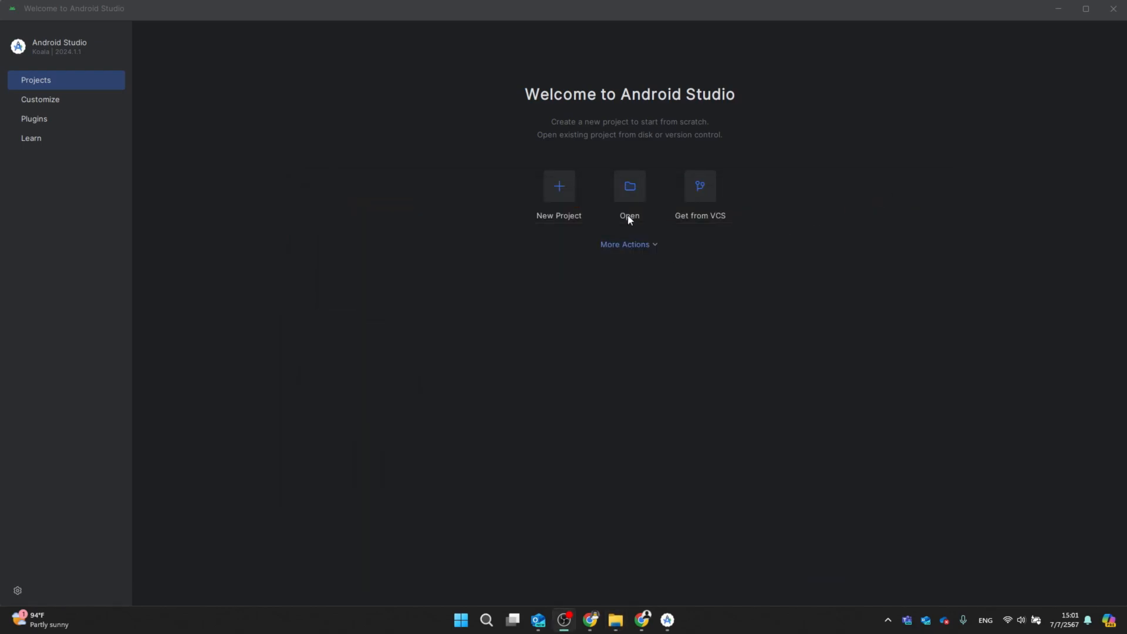
# In Android Studio, open the OTPublishersNativeApp project from the publishers-native-android-sdk-202406.1.0 folder and maximize its window
pyautogui.click(630, 186)
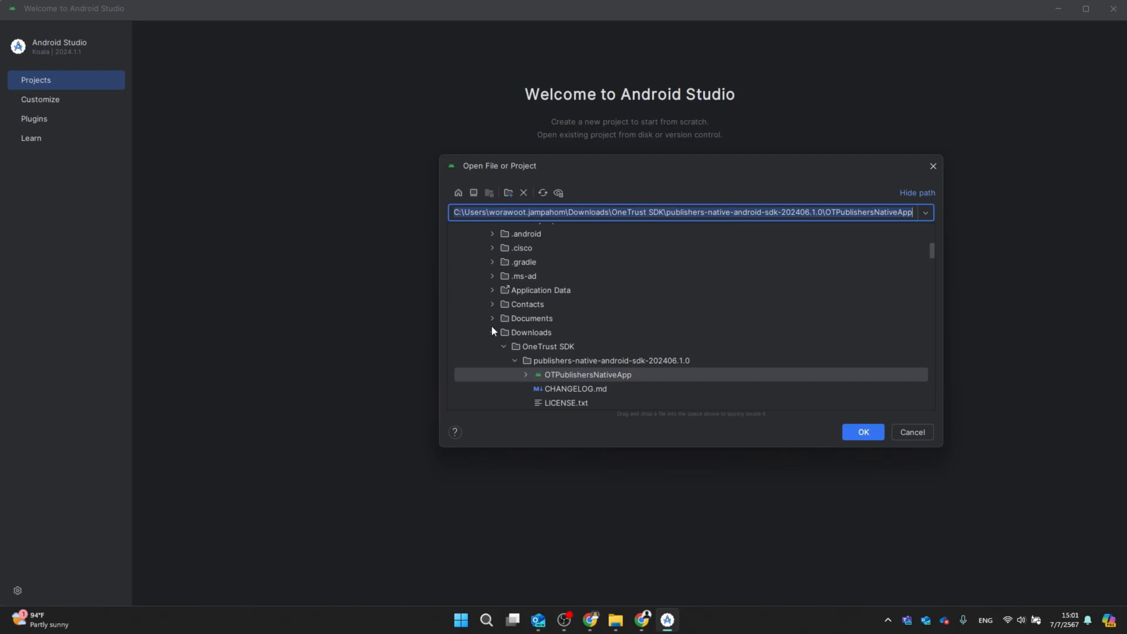
pyautogui.click(495, 332)
pyautogui.click(495, 330)
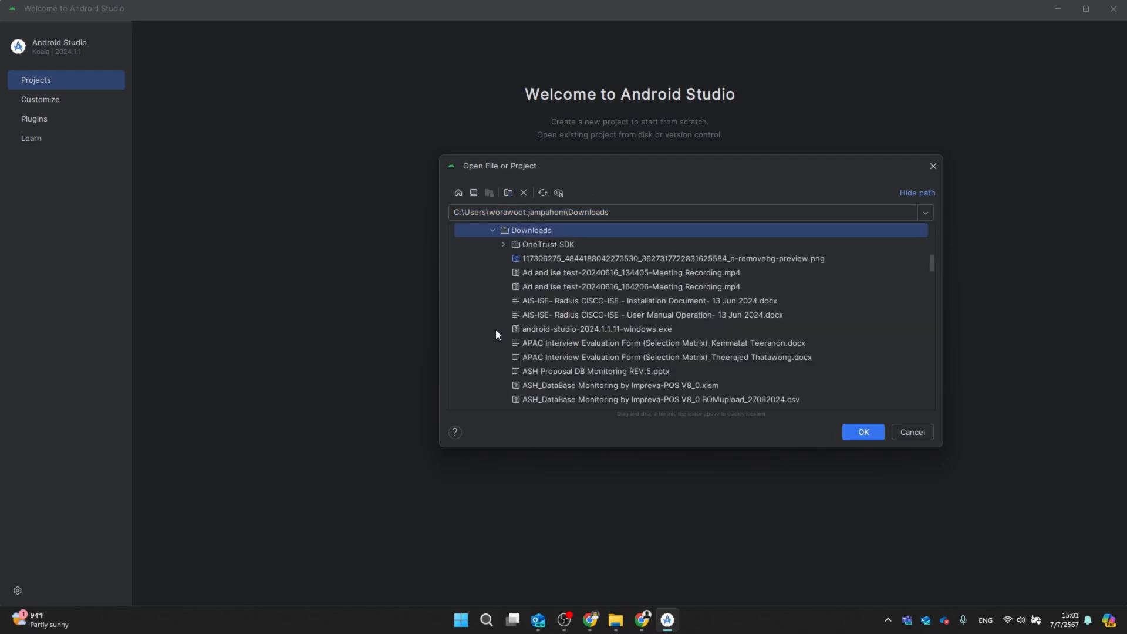
pyautogui.click(503, 244)
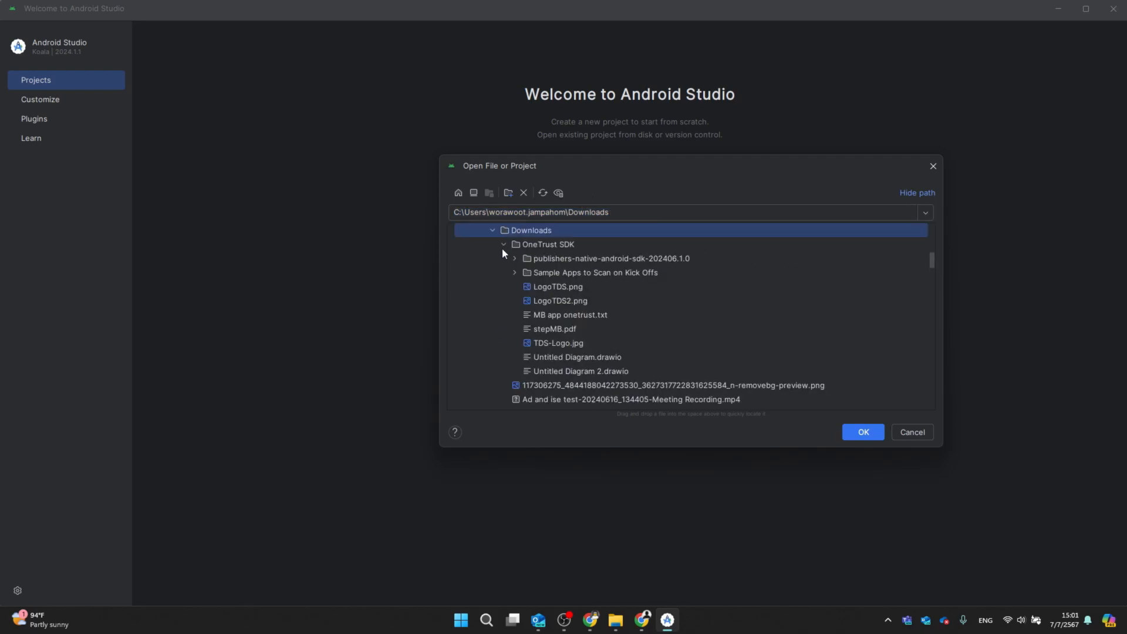
pyautogui.click(514, 258)
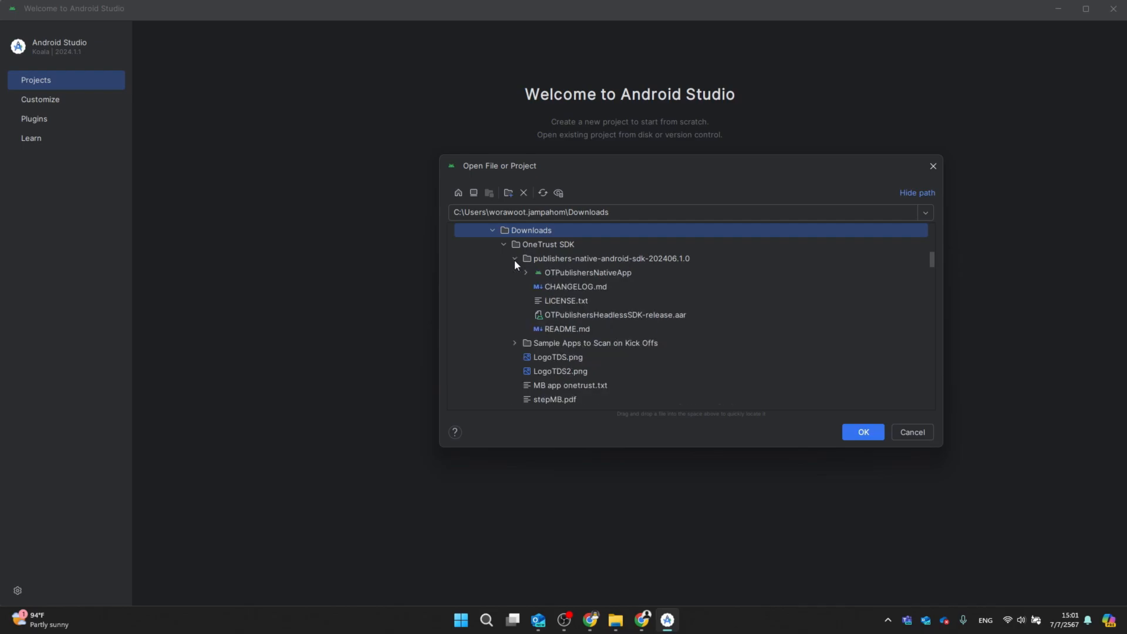
pyautogui.click(600, 277)
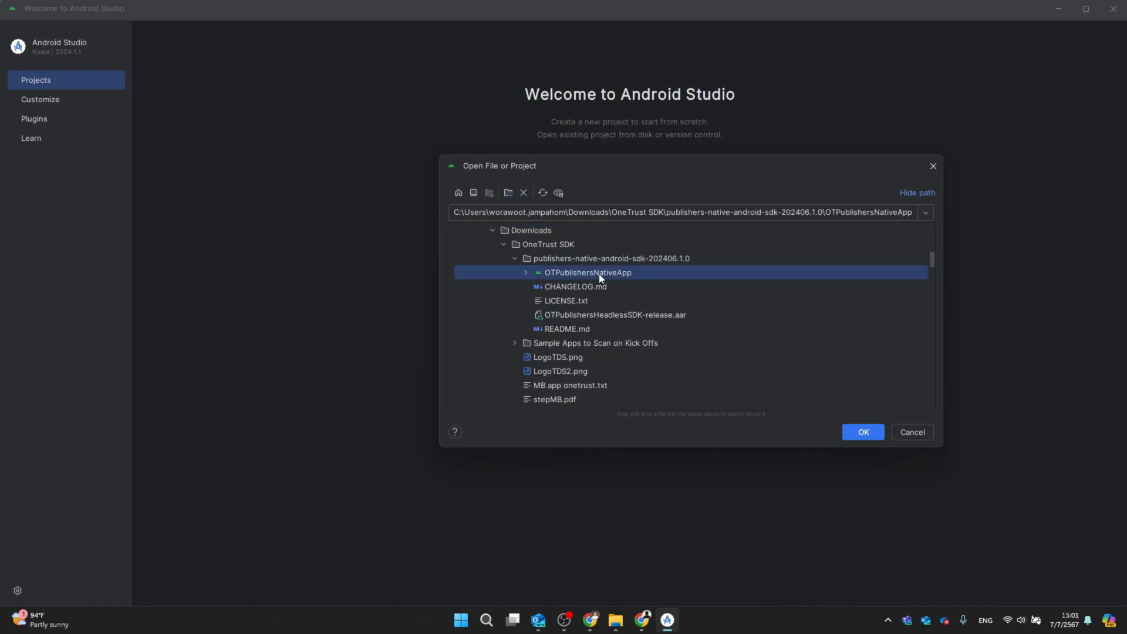
pyautogui.click(863, 432)
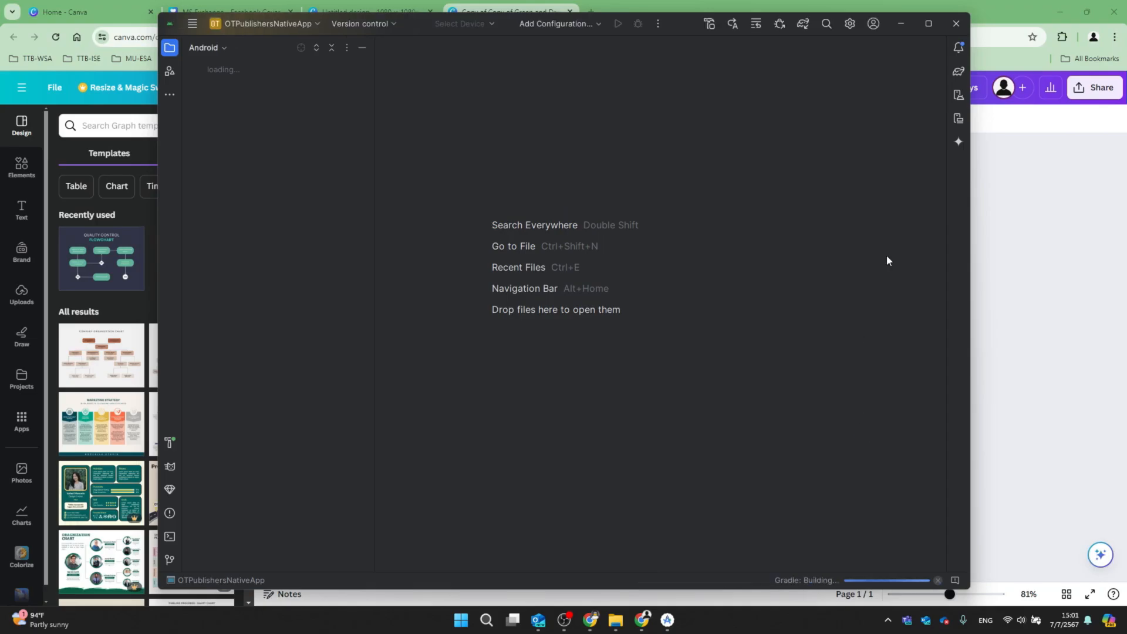
pyautogui.click(926, 25)
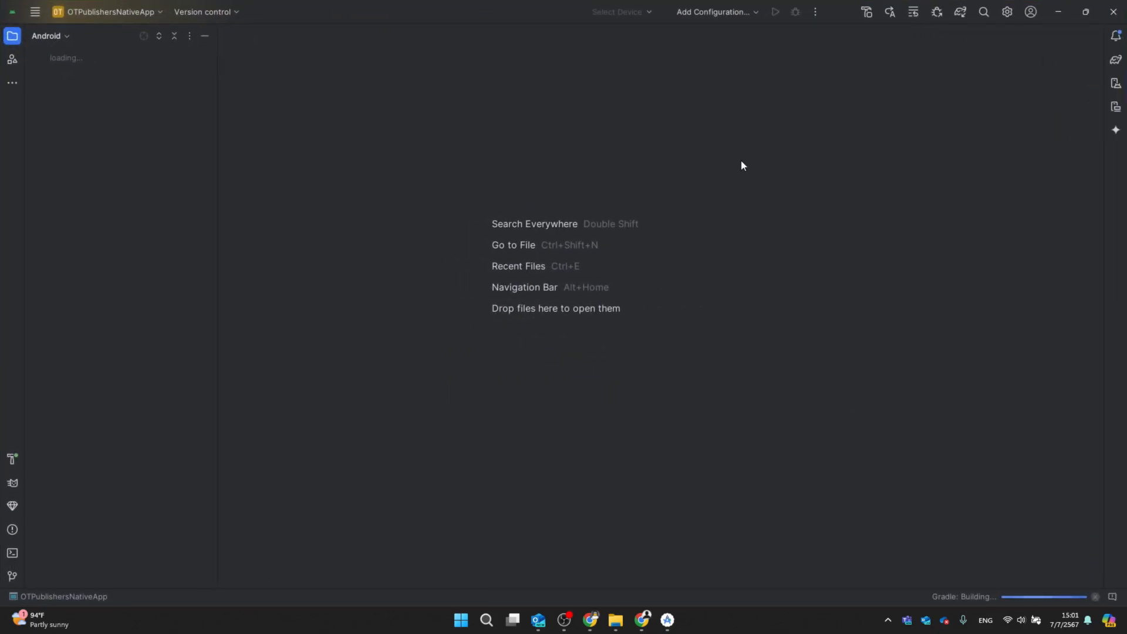
# Check the Gradle sync result in the project's build output, dismissing the notifications that cover it
pyautogui.click(13, 463)
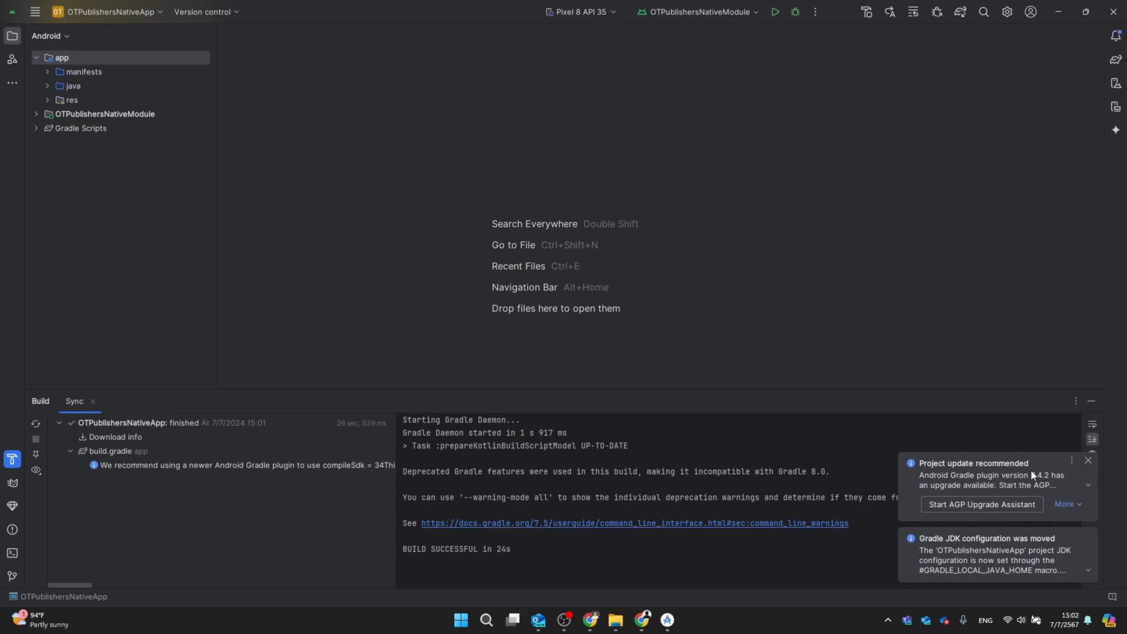
pyautogui.click(1087, 460)
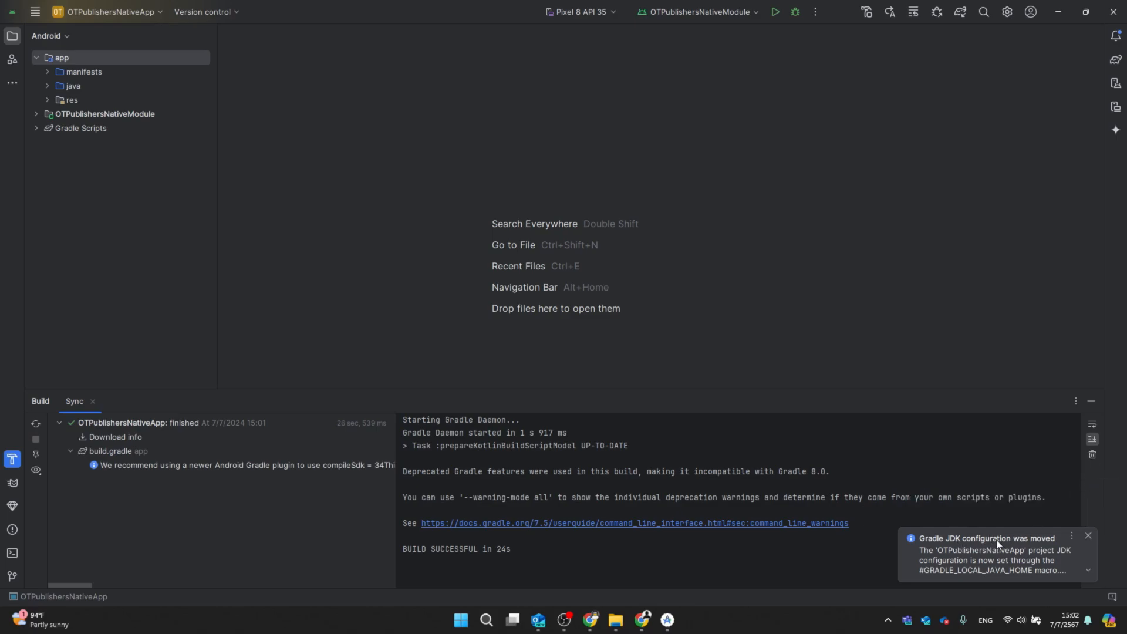
pyautogui.click(1089, 535)
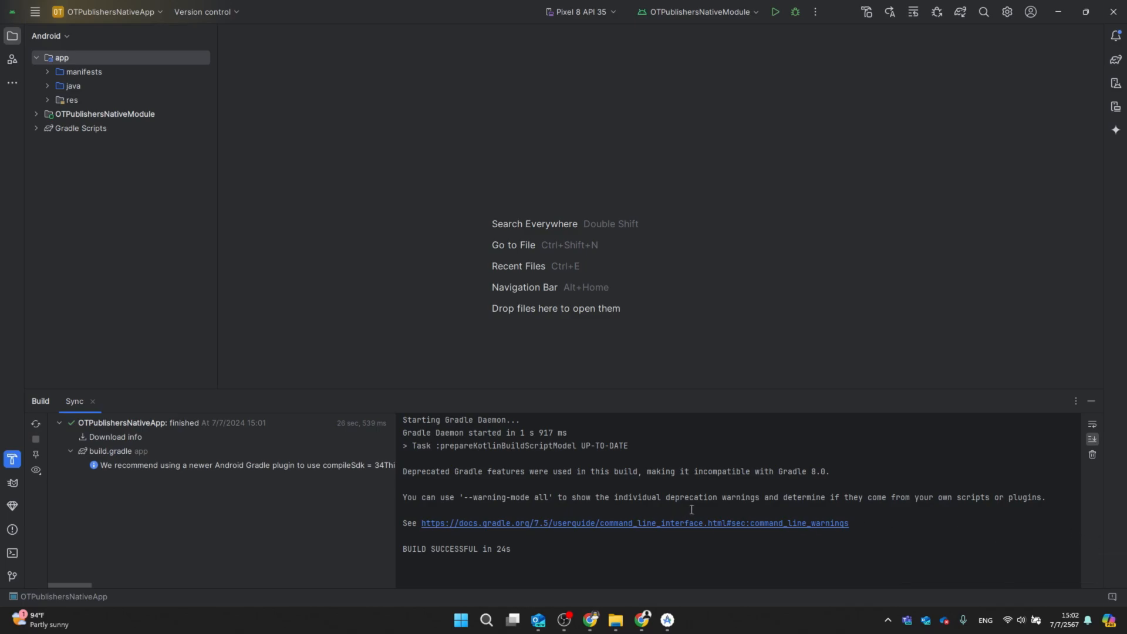
pyautogui.tripleClick(401, 547)
pyautogui.click(542, 552)
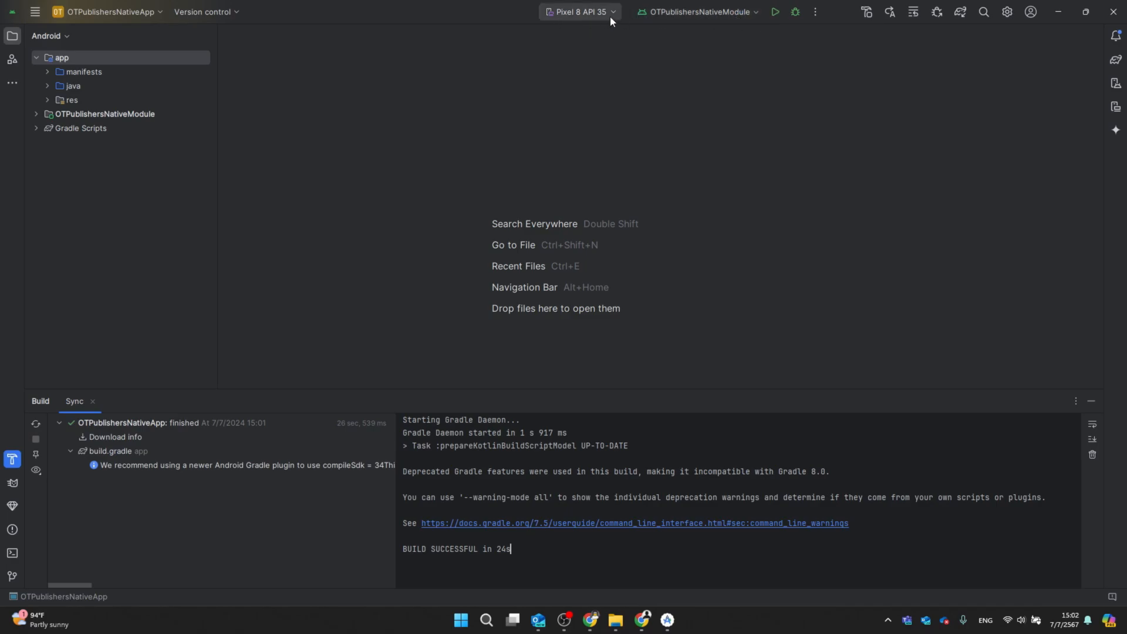
# Run OTPublishersNativeModule on the Pixel 8 API 35 emulator, check its launch log, and dismiss the survey notification
pyautogui.click(774, 12)
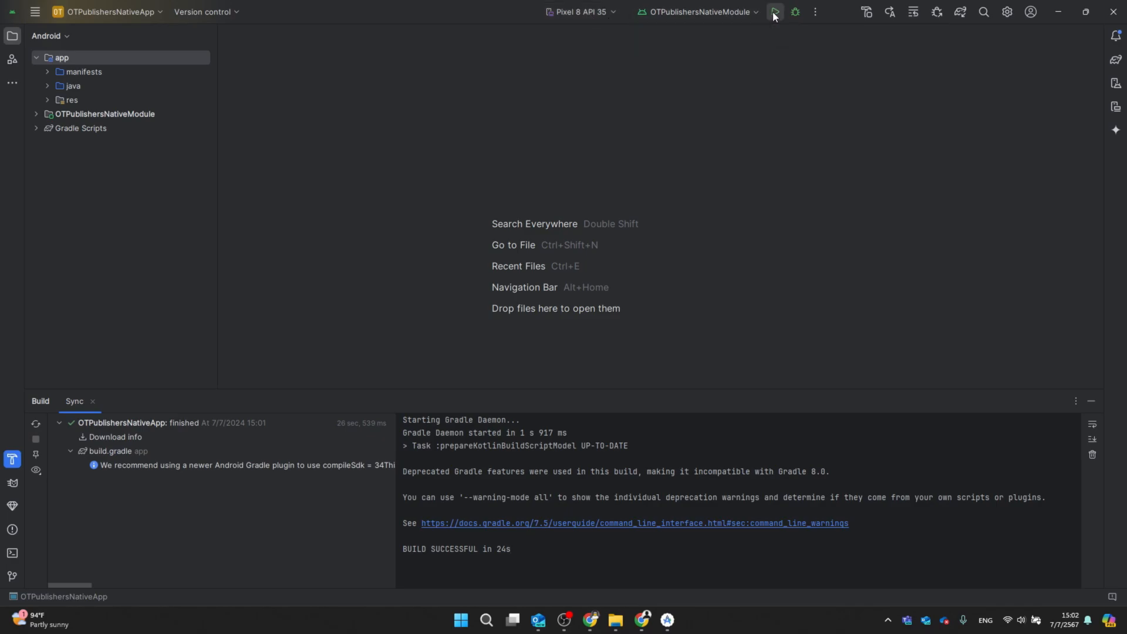
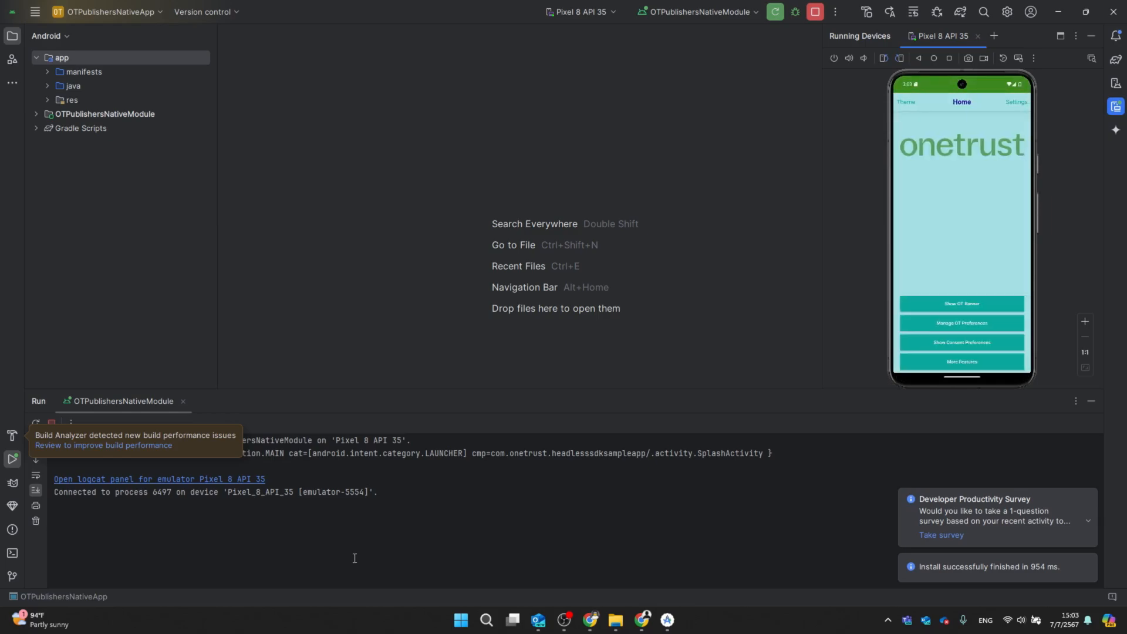
pyautogui.tripleClick(64, 493)
pyautogui.click(290, 526)
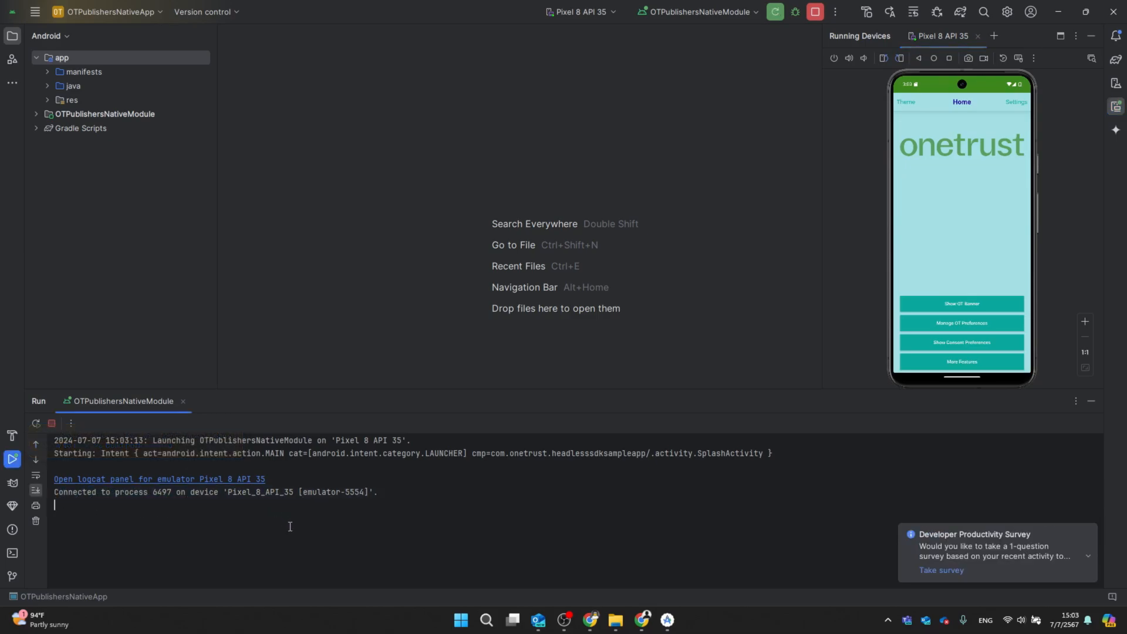
pyautogui.click(1087, 532)
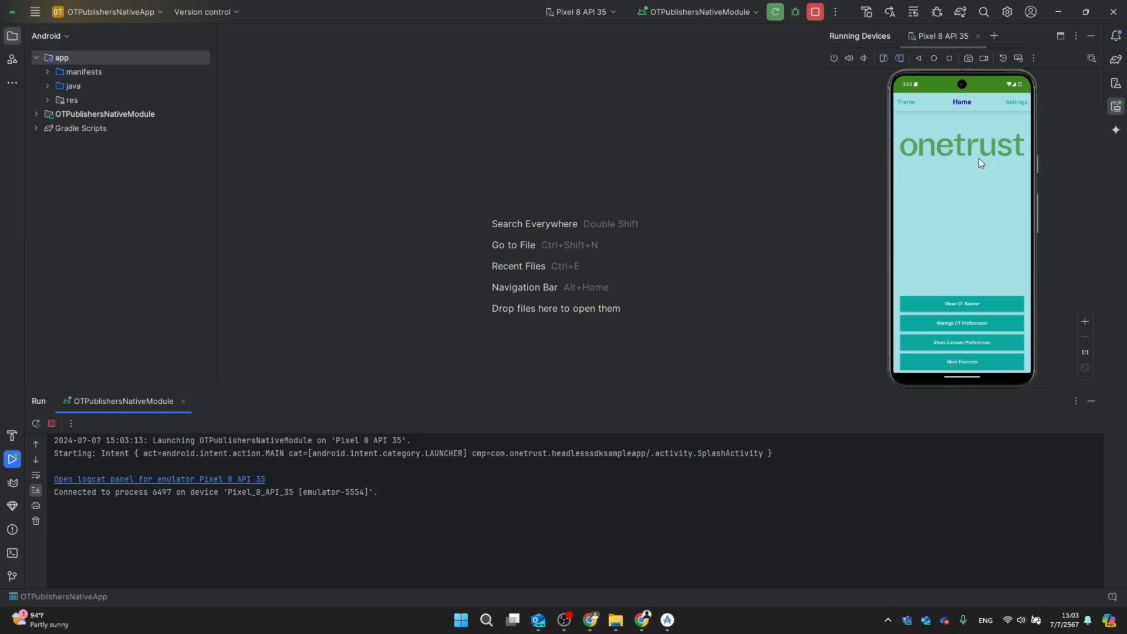
# Return the emulator to its Android home screen and reopen the OneTrust sample app from there
pyautogui.click(933, 58)
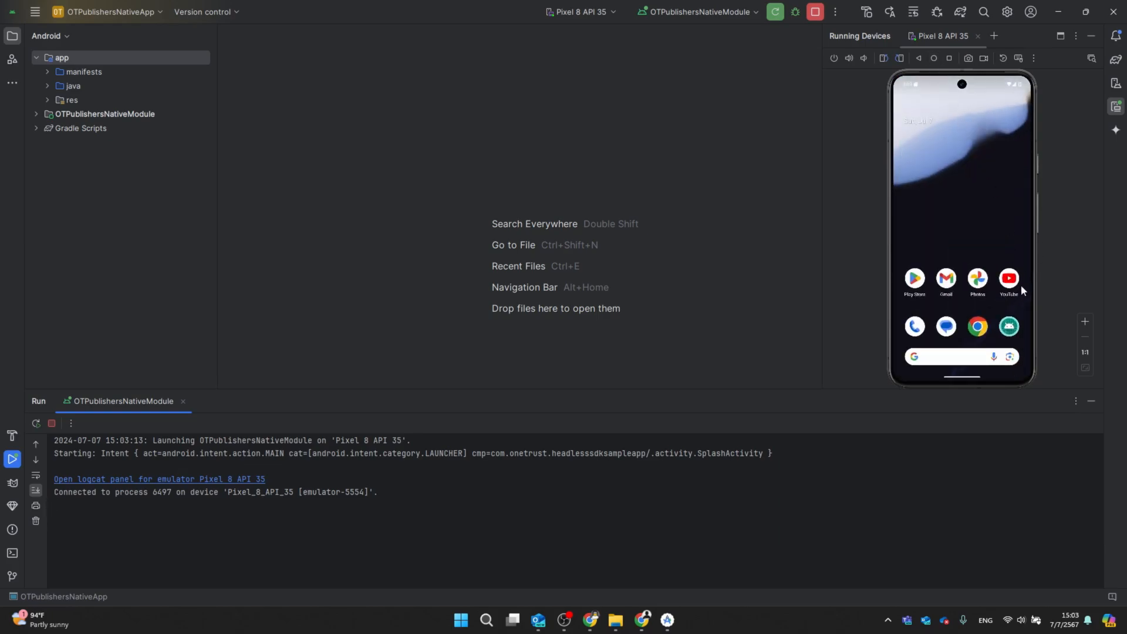
pyautogui.click(1008, 331)
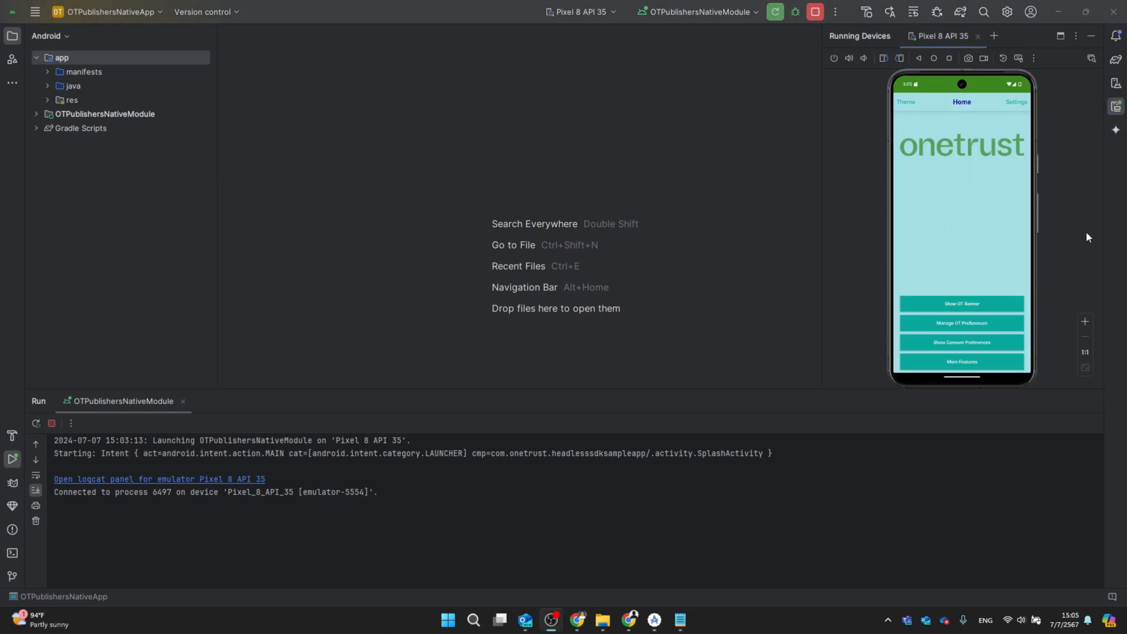
# Open the sample app's Settings on the emulator, and switch to Chrome to show the TDS-MB Android SDK's implementation instructions in OneTrust
pyautogui.click(1023, 102)
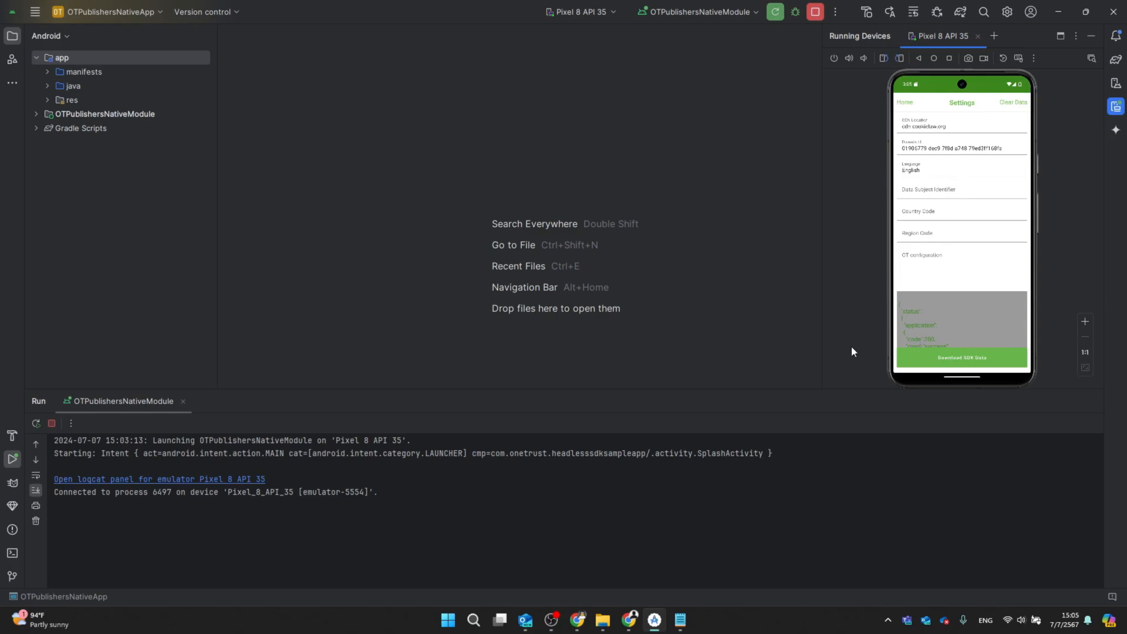
pyautogui.click(579, 620)
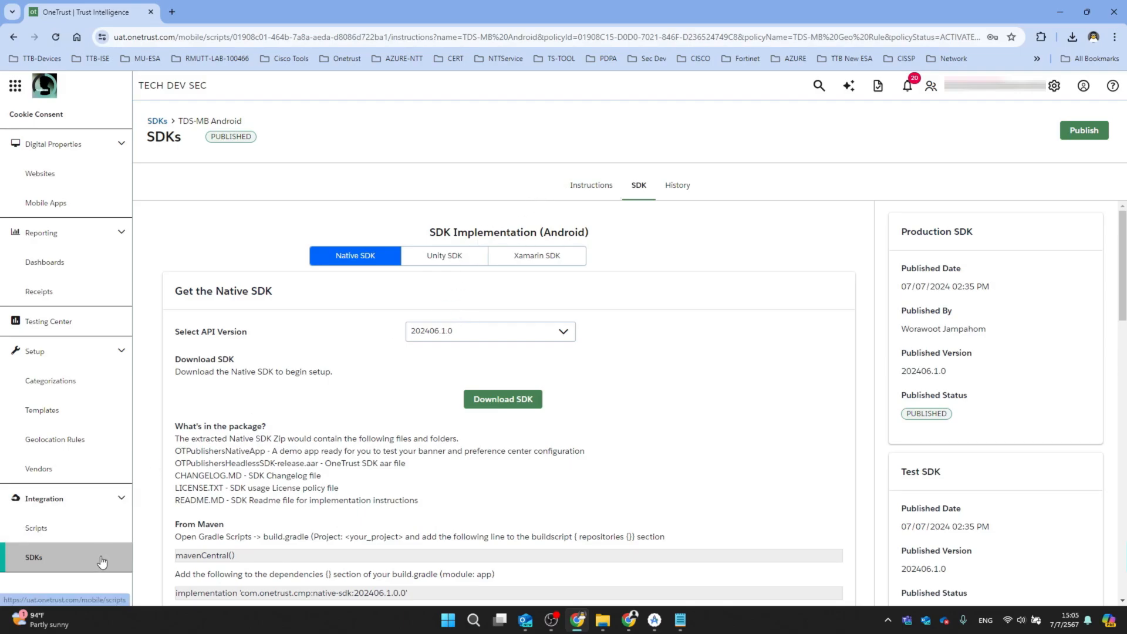
pyautogui.click(586, 186)
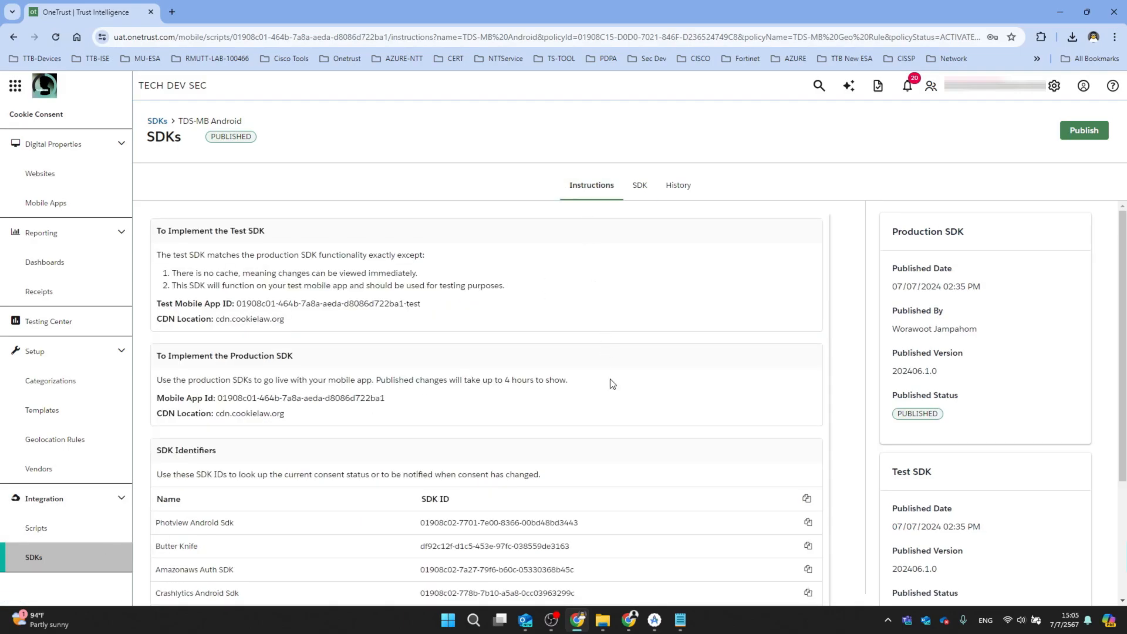
# Copy the production SDK's Mobile App Id and CDN Location lines from the instructions into the empty Notepad document
pyautogui.moveTo(145, 304); pyautogui.dragTo(427, 314)
pyautogui.moveTo(156, 399); pyautogui.dragTo(462, 424)
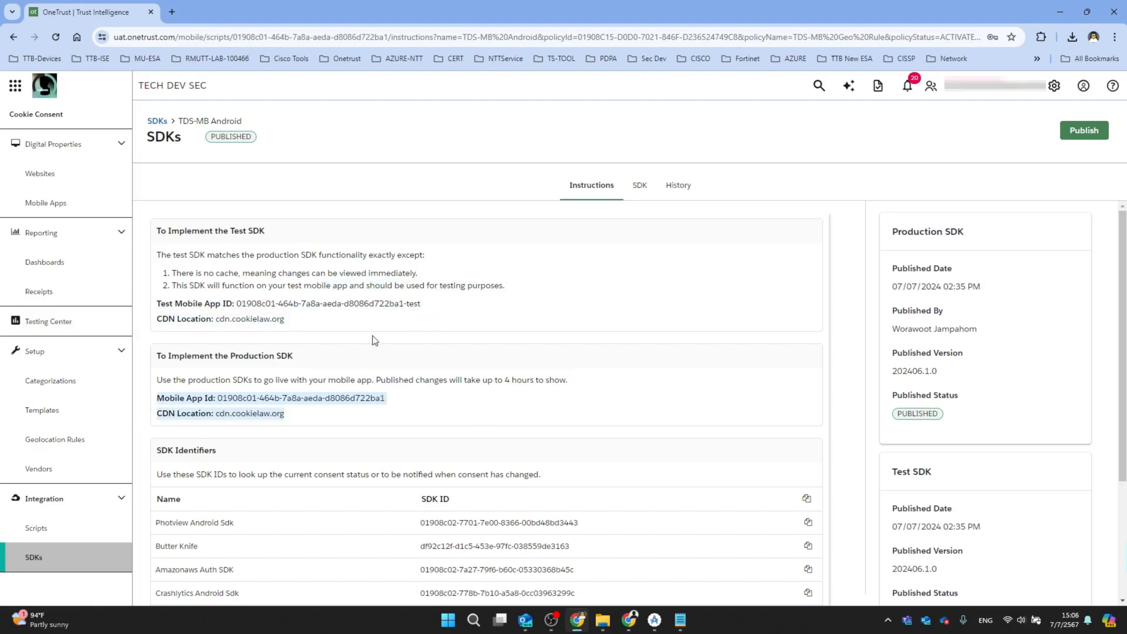
pyautogui.moveTo(288, 321); pyautogui.dragTo(153, 311)
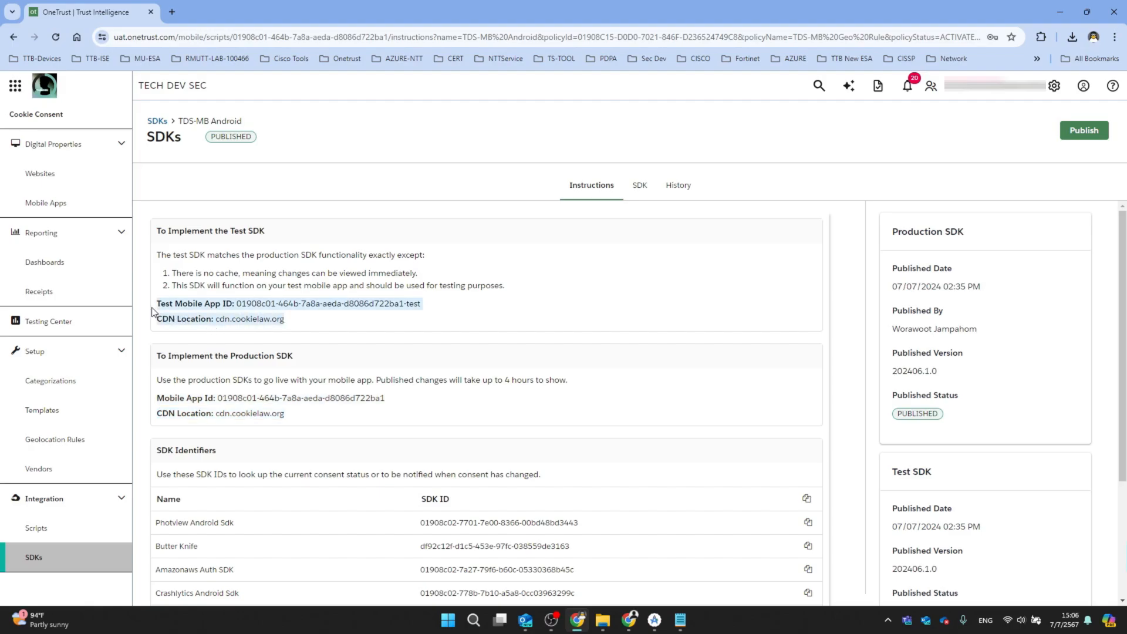
pyautogui.moveTo(269, 432); pyautogui.dragTo(150, 406)
pyautogui.hotkey('ctrl', 'c')
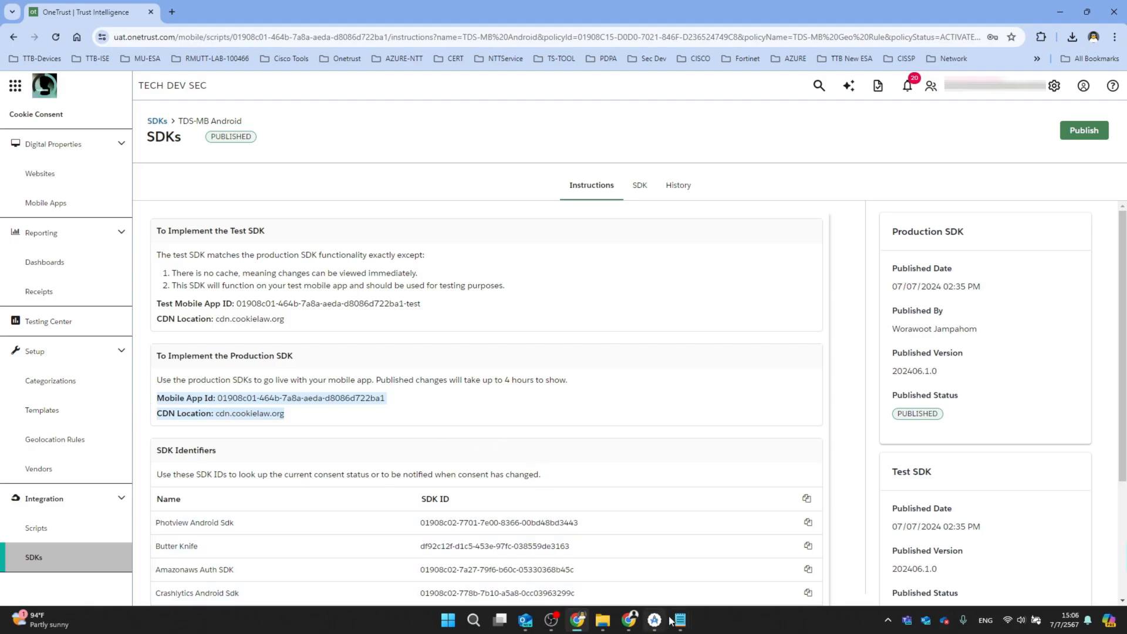
pyautogui.moveTo(680, 620)
pyautogui.click(715, 599)
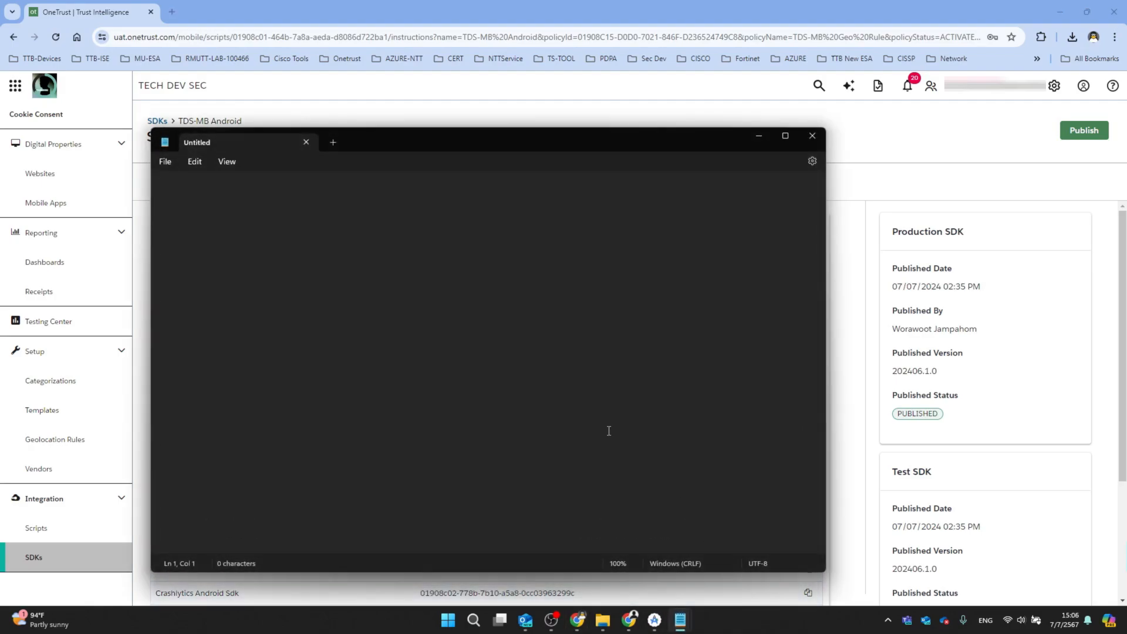
pyautogui.hotkey('ctrl', 'v')
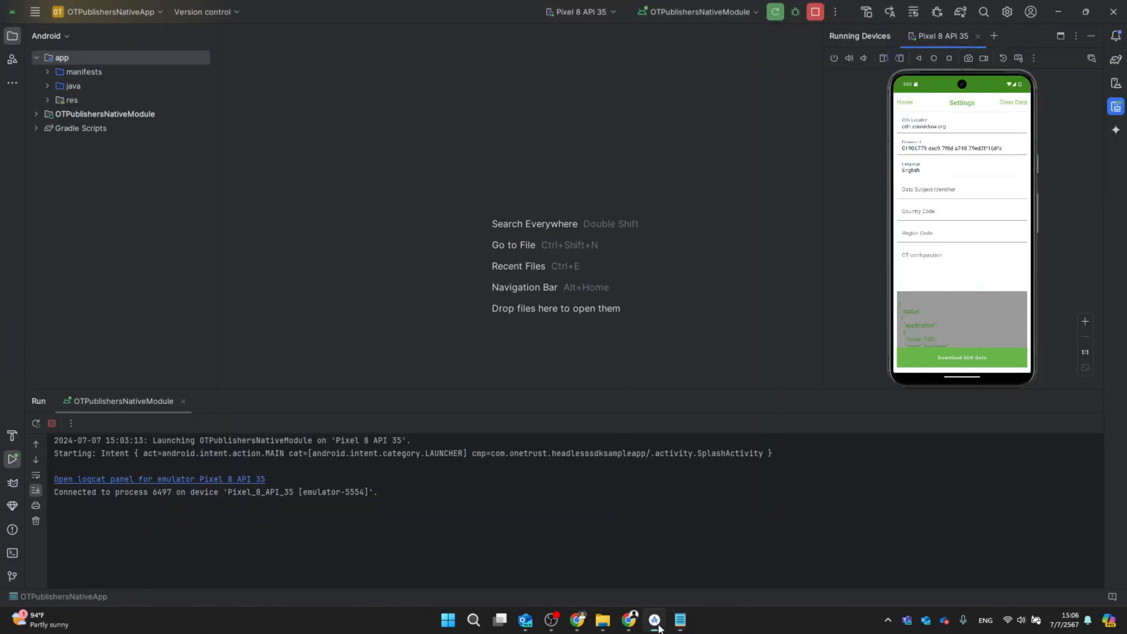
# Switch to Android Studio and clear the Domain Id in the sample app's Settings on the emulator
pyautogui.click(655, 620)
pyautogui.moveTo(680, 620)
pyautogui.click(720, 573)
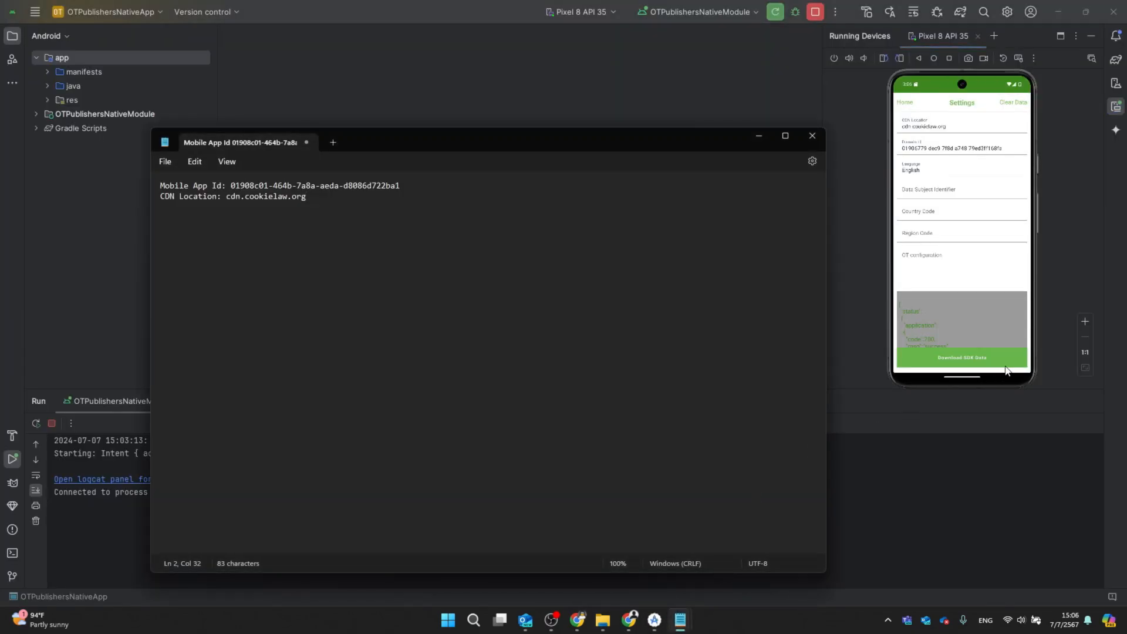
pyautogui.click(1087, 320)
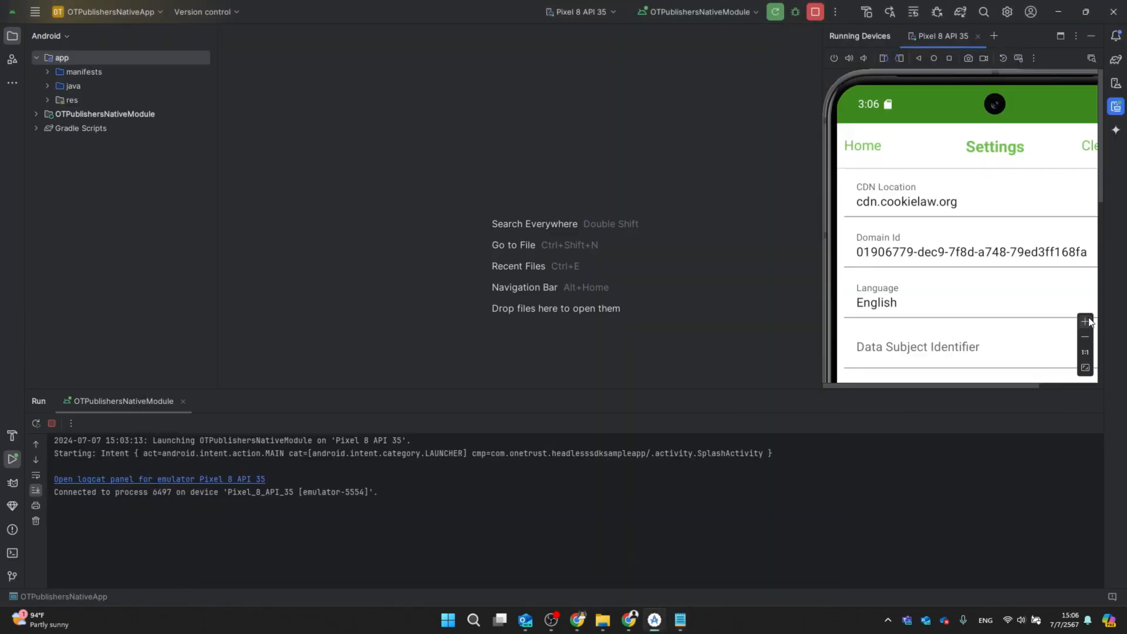
pyautogui.moveTo(680, 620)
pyautogui.click(705, 579)
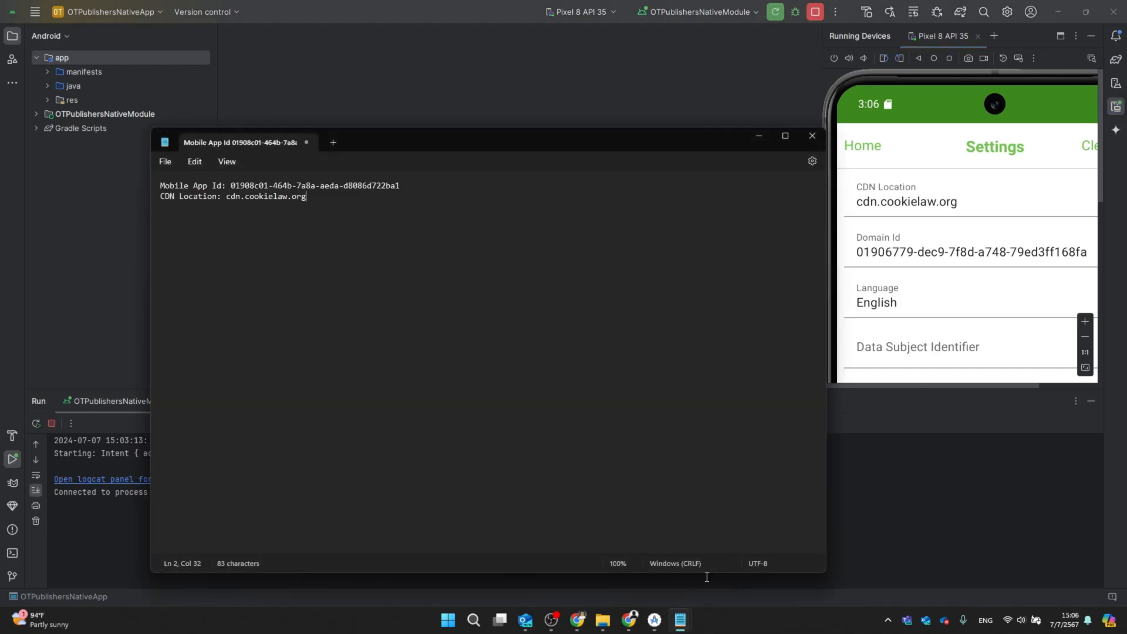
pyautogui.click(964, 258)
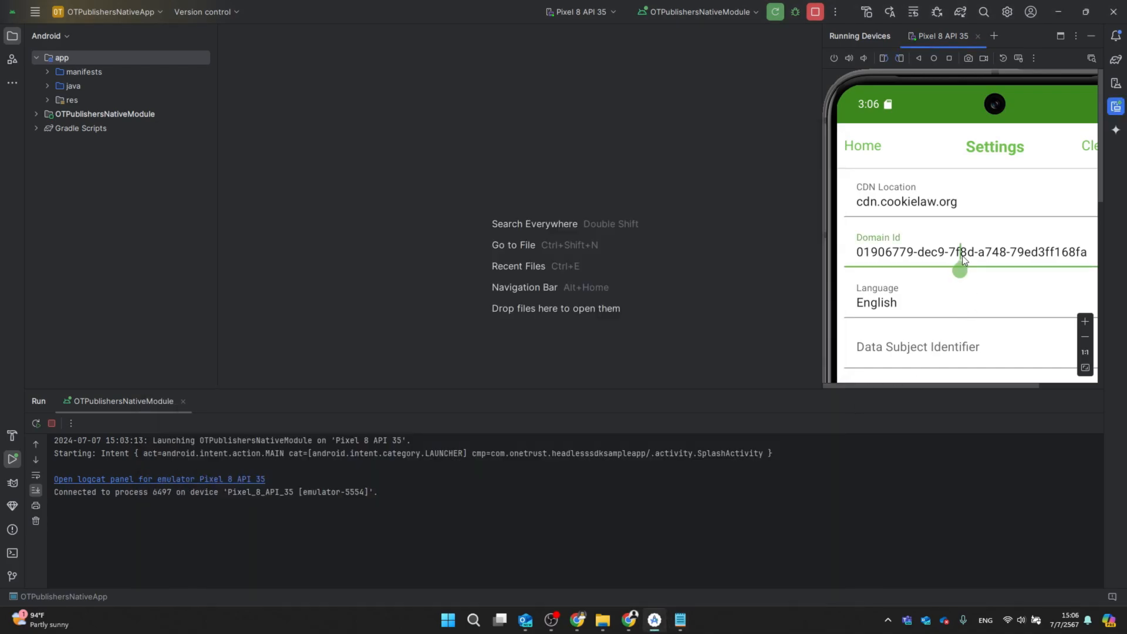
pyautogui.doubleClick(1029, 256)
pyautogui.press('BackSpace')
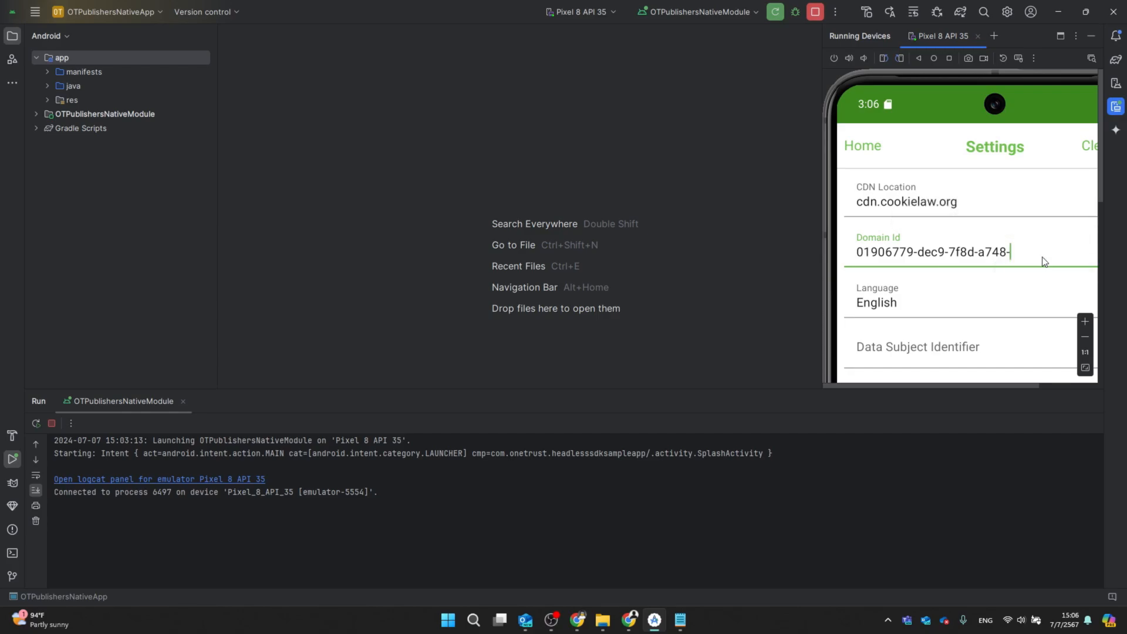
pyautogui.press('BackSpace')
pyautogui.press('BackSpace')
pyautogui.press('BackSpace')
pyautogui.press('BackSpace')
pyautogui.press('BackSpace')
pyautogui.press('BackSpace')
pyautogui.press('BackSpace')
pyautogui.press('BackSpace')
pyautogui.press('BackSpace')
pyautogui.press('BackSpace')
pyautogui.press('BackSpace')
pyautogui.press('BackSpace')
pyautogui.press('BackSpace')
pyautogui.press('BackSpace')
pyautogui.press('BackSpace')
pyautogui.press('BackSpace')
pyautogui.press('BackSpace')
pyautogui.press('BackSpace')
pyautogui.press('BackSpace')
pyautogui.press('BackSpace')
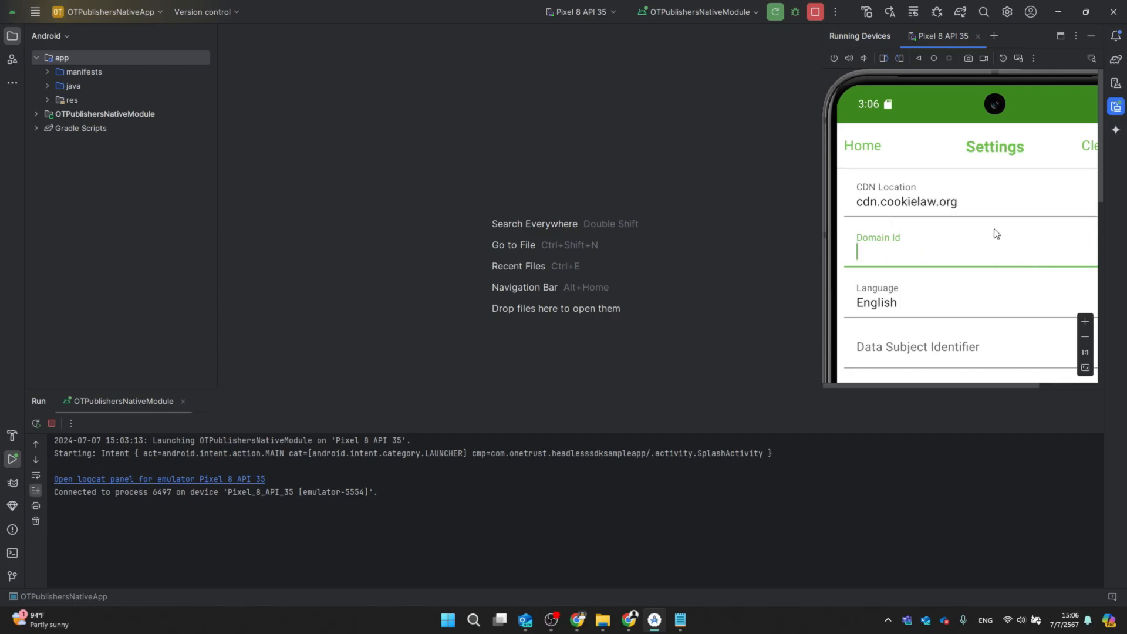
# Clear the CDN Location in the sample app's Settings
pyautogui.click(981, 206)
pyautogui.press('BackSpace')
pyautogui.press('BackSpace')
pyautogui.press('BackSpace')
pyautogui.press('BackSpace')
pyautogui.press('BackSpace')
pyautogui.press('BackSpace')
pyautogui.press('BackSpace')
pyautogui.press('BackSpace')
pyautogui.press('BackSpace')
pyautogui.press('BackSpace')
pyautogui.press('BackSpace')
pyautogui.press('BackSpace')
pyautogui.press('BackSpace')
pyautogui.press('BackSpace')
pyautogui.press('BackSpace')
pyautogui.press('BackSpace')
pyautogui.press('BackSpace')
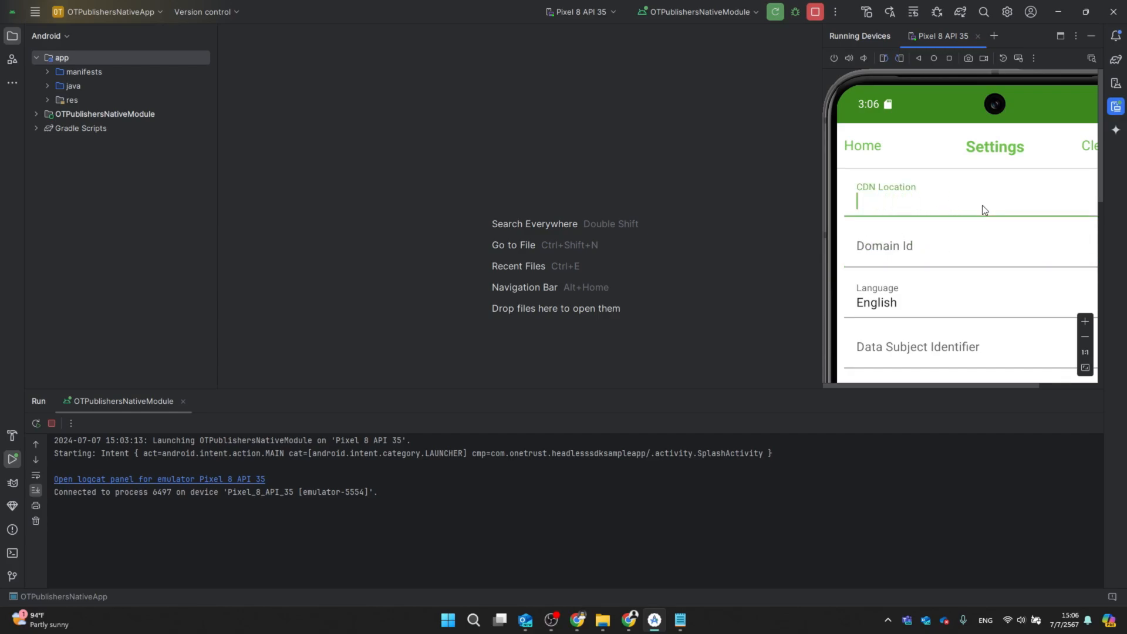
# Restore Android Studio to a smaller window and move the Notepad note below the emulator's CDN Location and Domain Id fields
pyautogui.moveTo(680, 619)
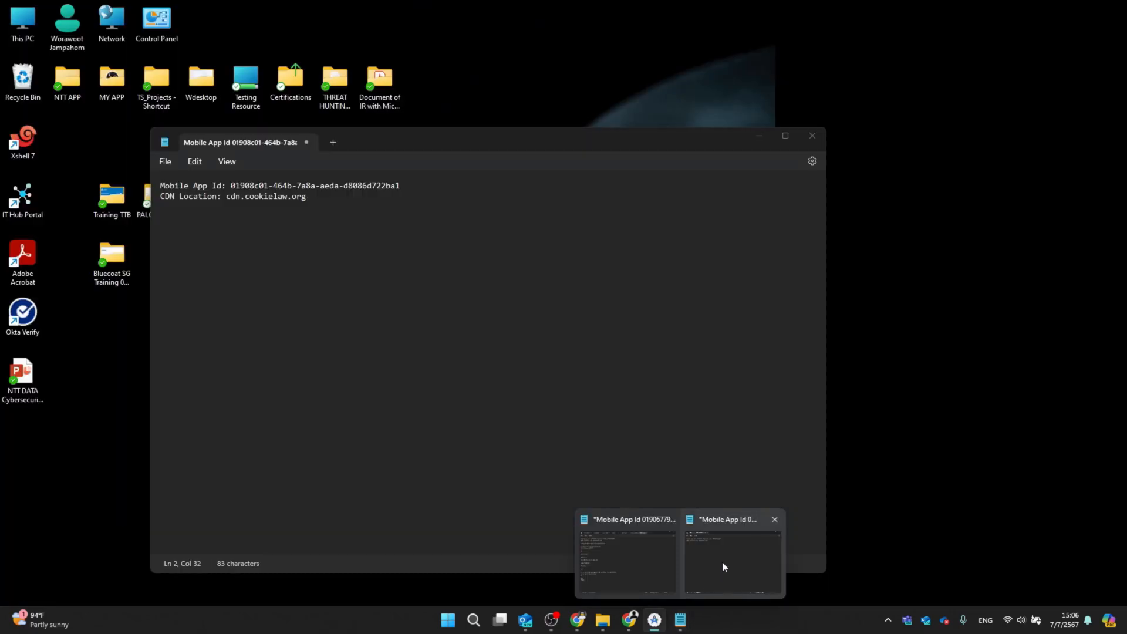
pyautogui.click(721, 561)
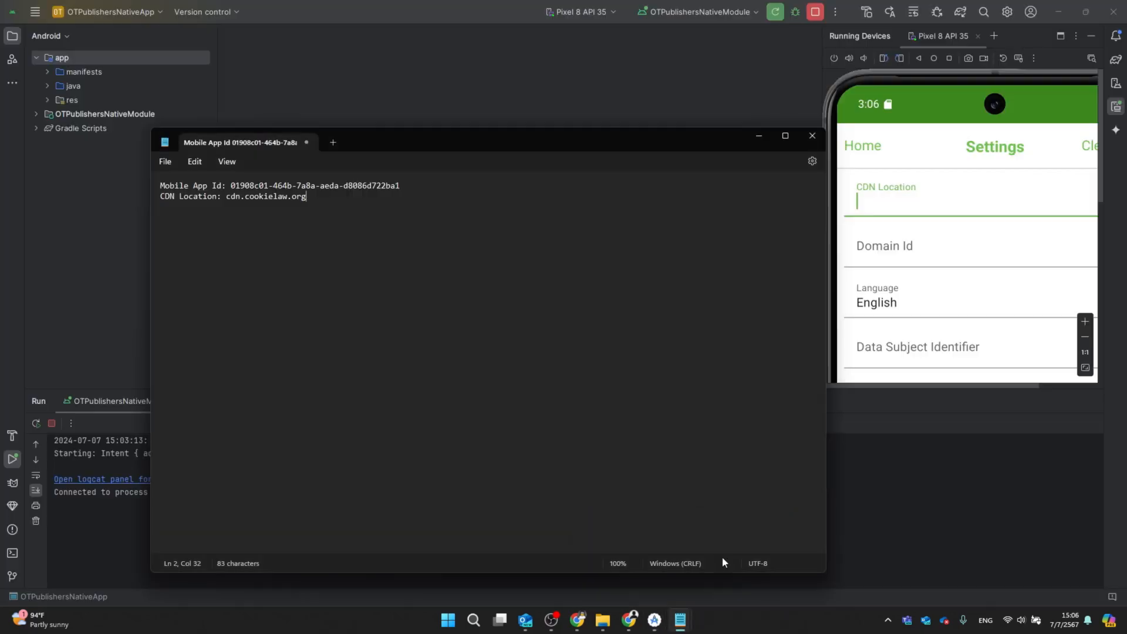
pyautogui.click(466, 8)
pyautogui.doubleClick(464, 11)
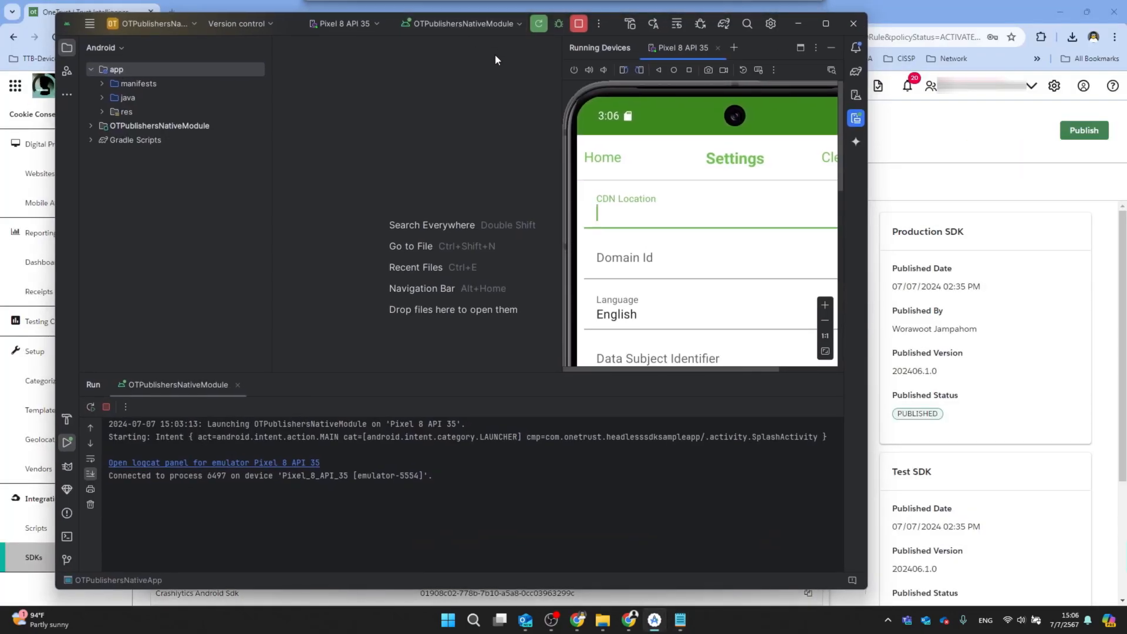
pyautogui.moveTo(682, 621)
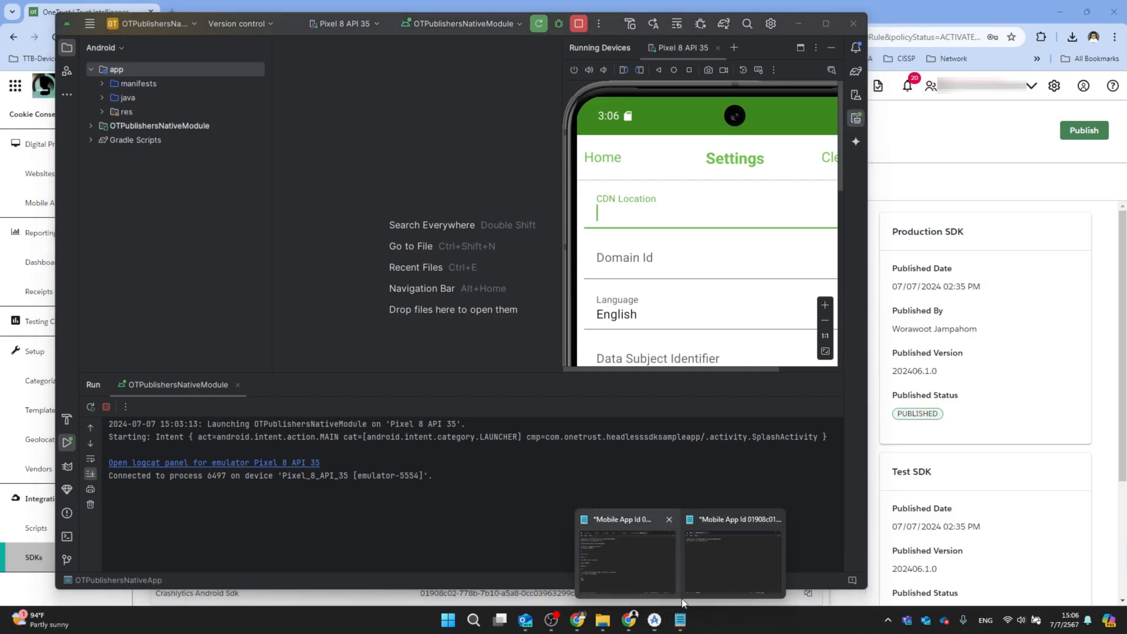
pyautogui.click(707, 553)
pyautogui.moveTo(533, 143); pyautogui.dragTo(615, 307)
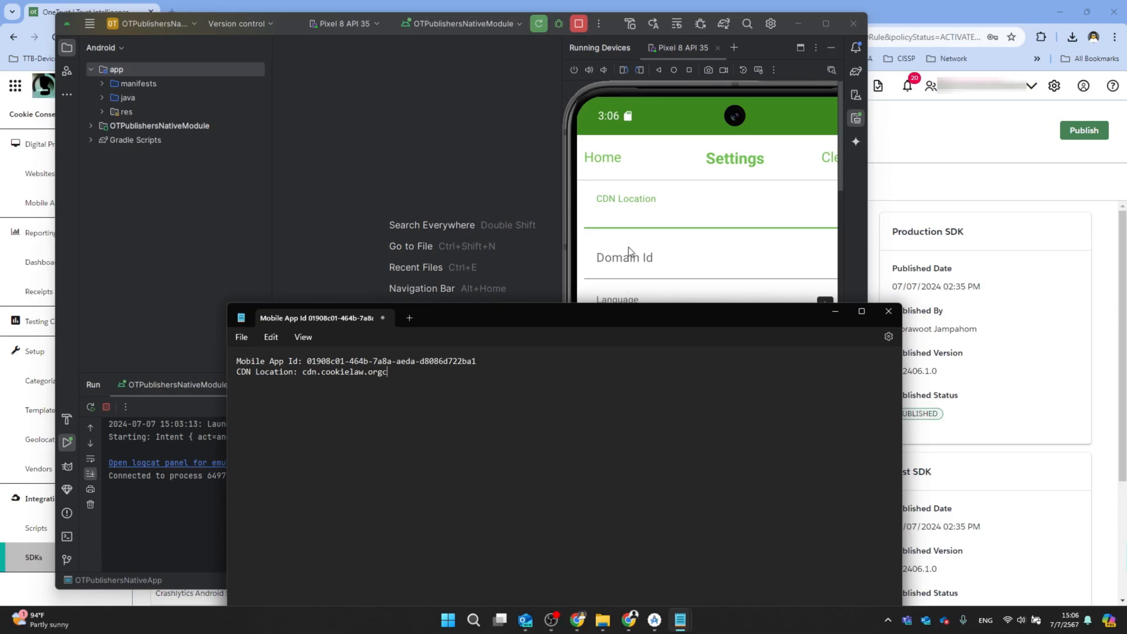
# Remove the stray "c" from the end of the CDN Location line in the Notepad note
pyautogui.click(635, 217)
pyautogui.moveTo(680, 620)
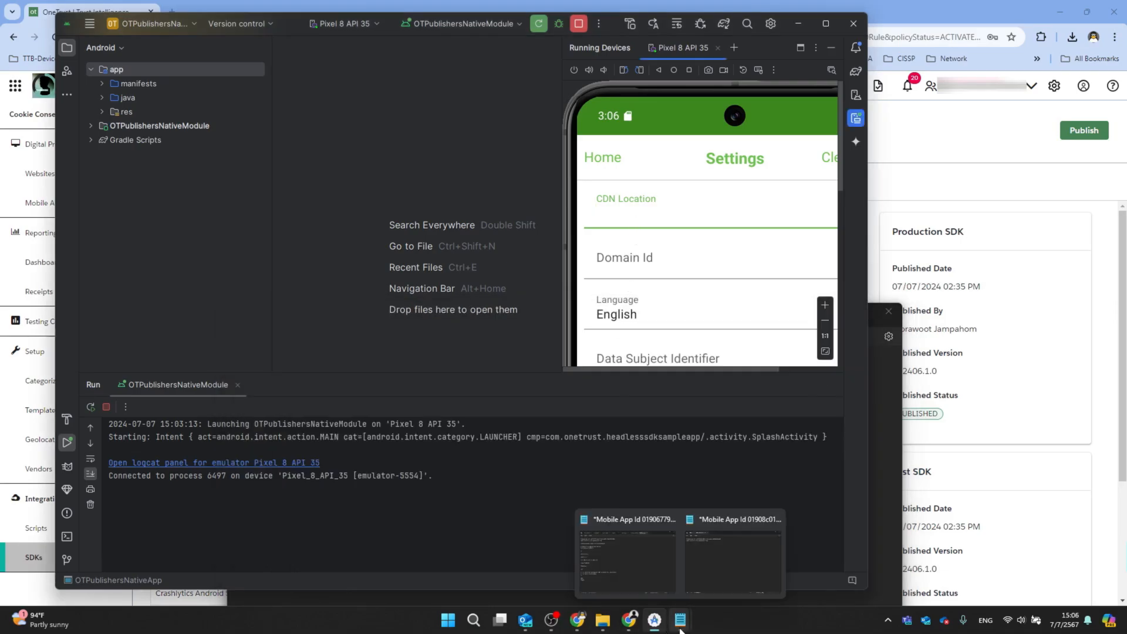
pyautogui.click(724, 580)
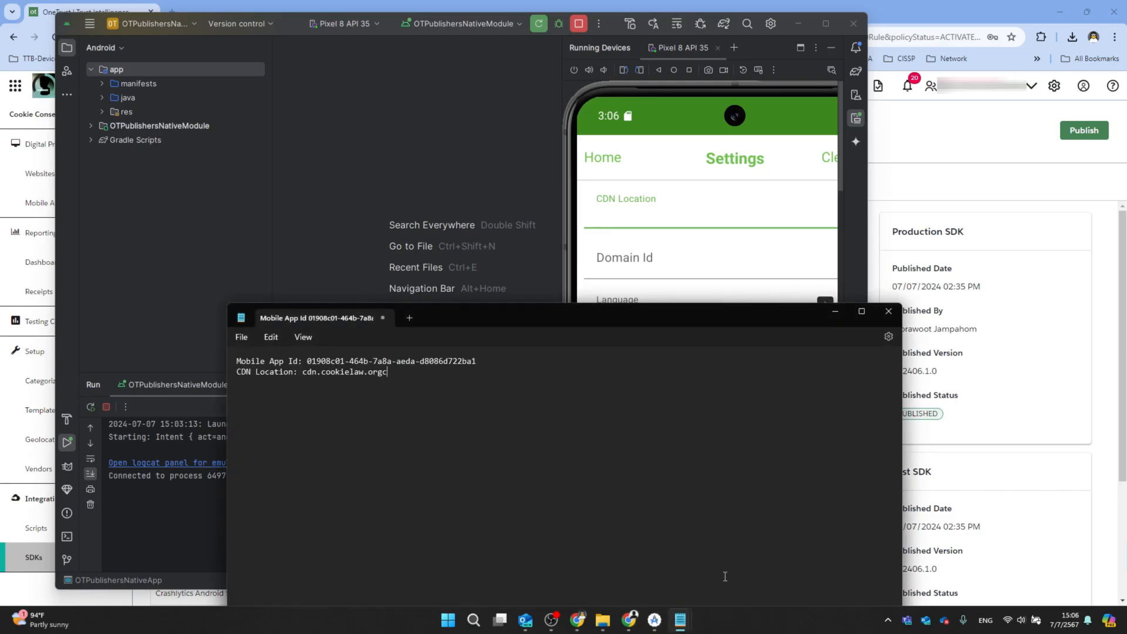
pyautogui.write('c')
pyautogui.press('BackSpace')
pyautogui.click(610, 227)
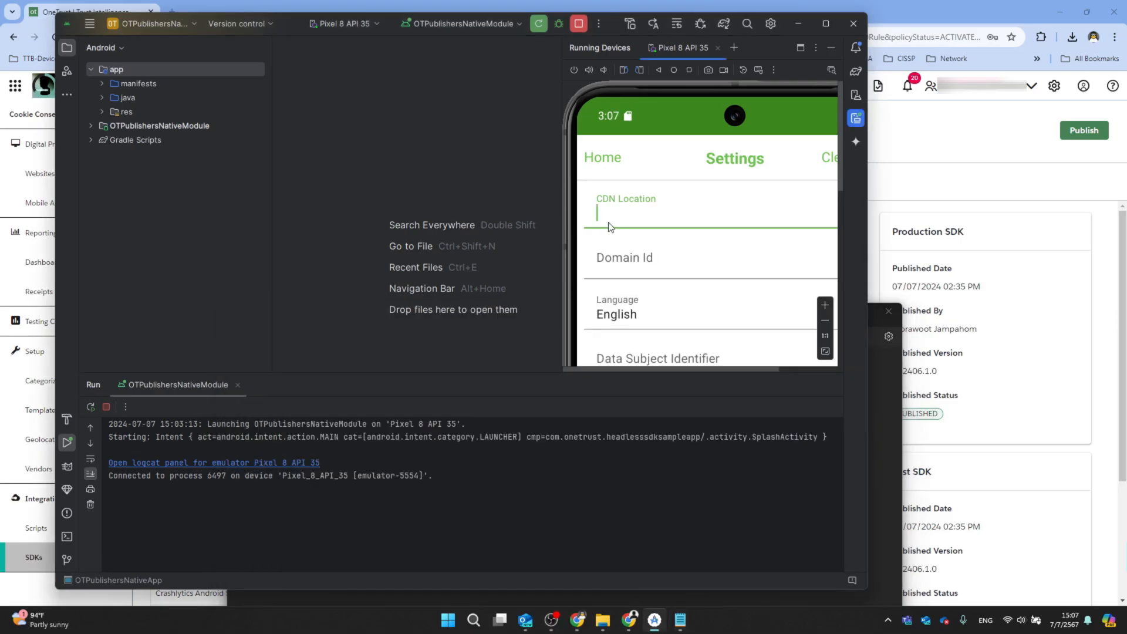
pyautogui.click(873, 316)
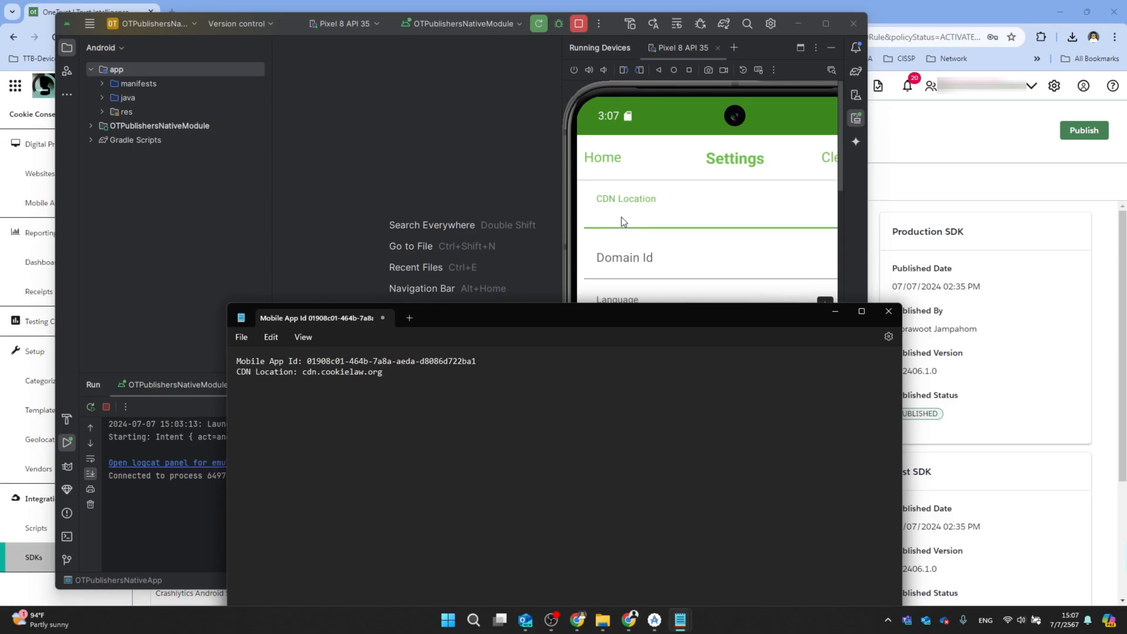
# Place Notepad beside Android Studio and set the sample app's CDN Location to cdn.cookielaw.org
pyautogui.moveTo(631, 322); pyautogui.dragTo(1126, 318)
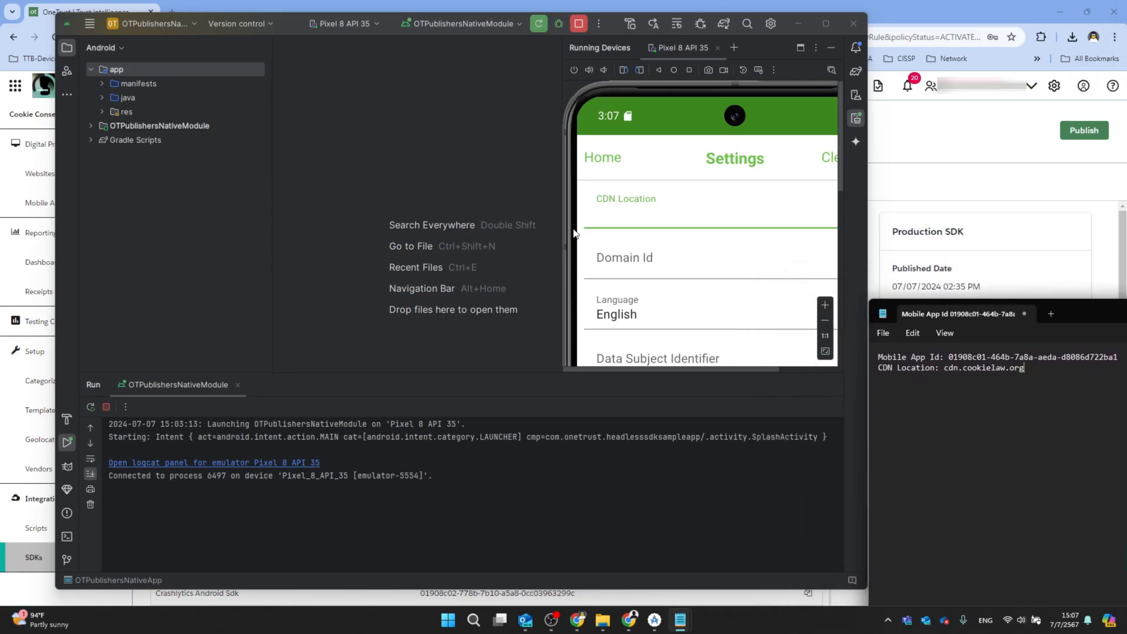
pyautogui.click(605, 217)
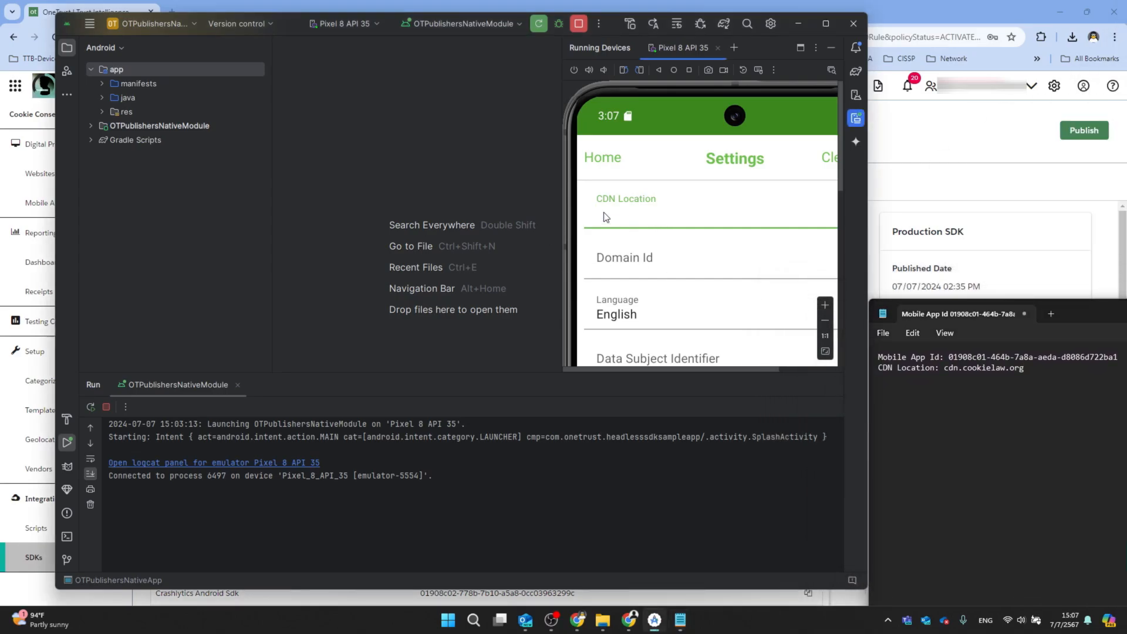
pyautogui.write('cdn.cookielaw.org')
pyautogui.moveTo(882, 368); pyautogui.dragTo(924, 373)
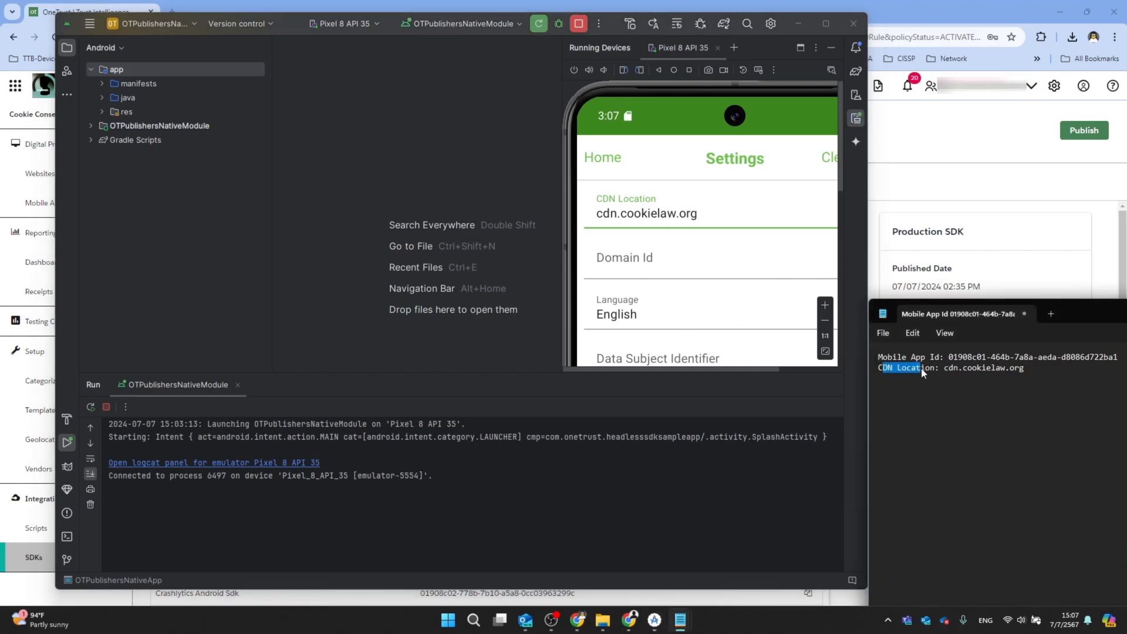
pyautogui.click(935, 387)
# Set the sample app's Domain Id to the production Mobile App Id from Notepad, 01908c01-464b-7a8a-aeda-d8086d722ba1
pyautogui.click(607, 276)
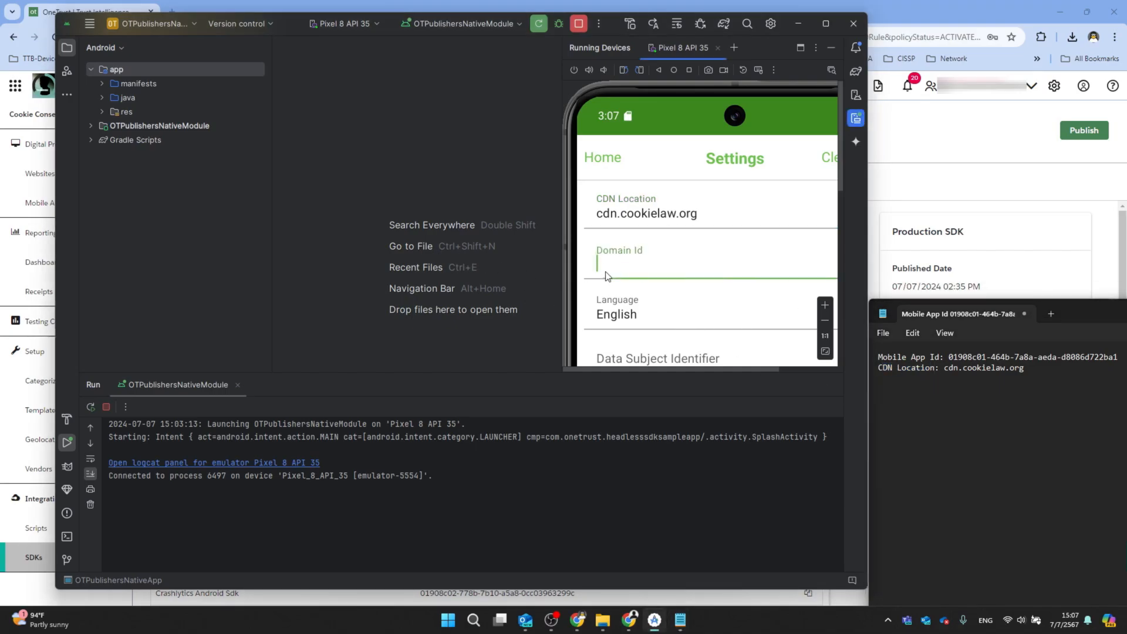
pyautogui.click(948, 359)
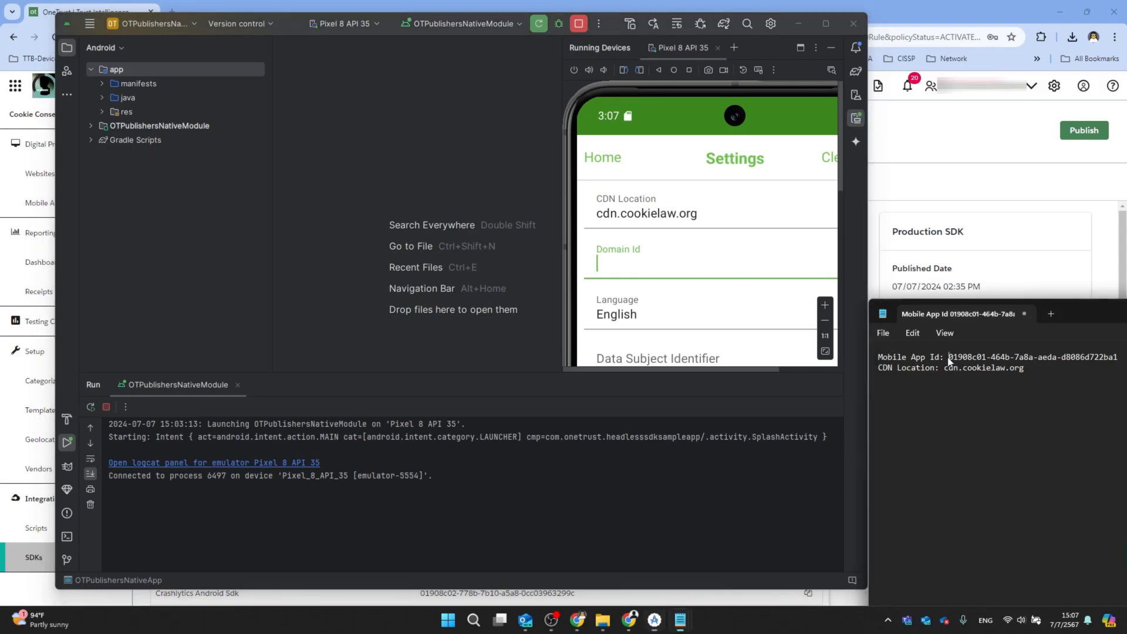
pyautogui.moveTo(948, 359); pyautogui.dragTo(1121, 359)
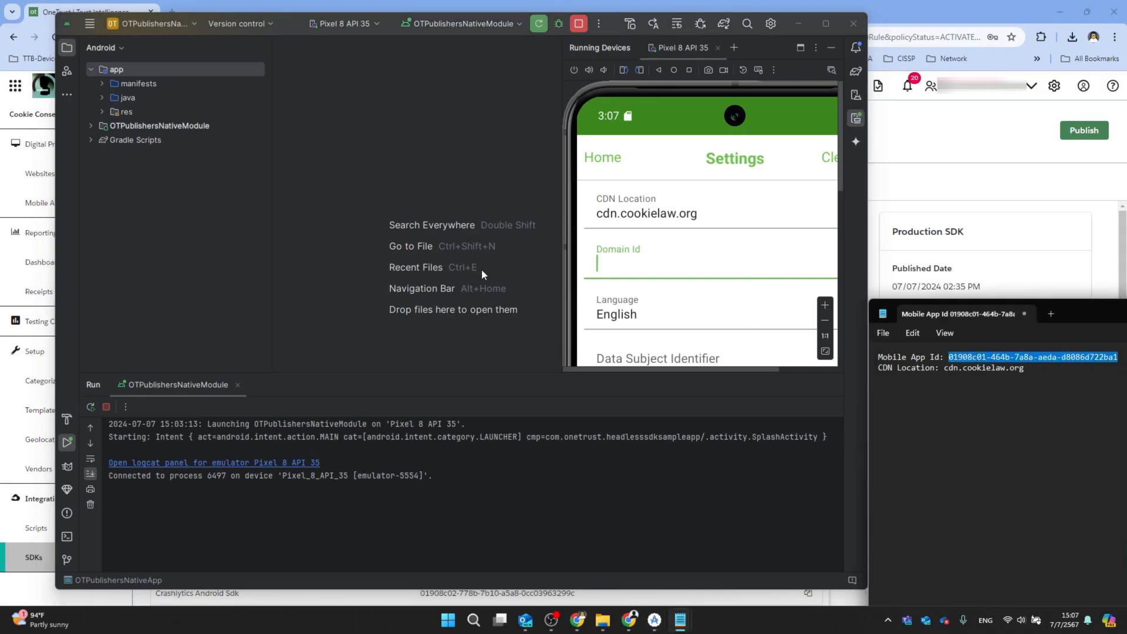
pyautogui.click(602, 272)
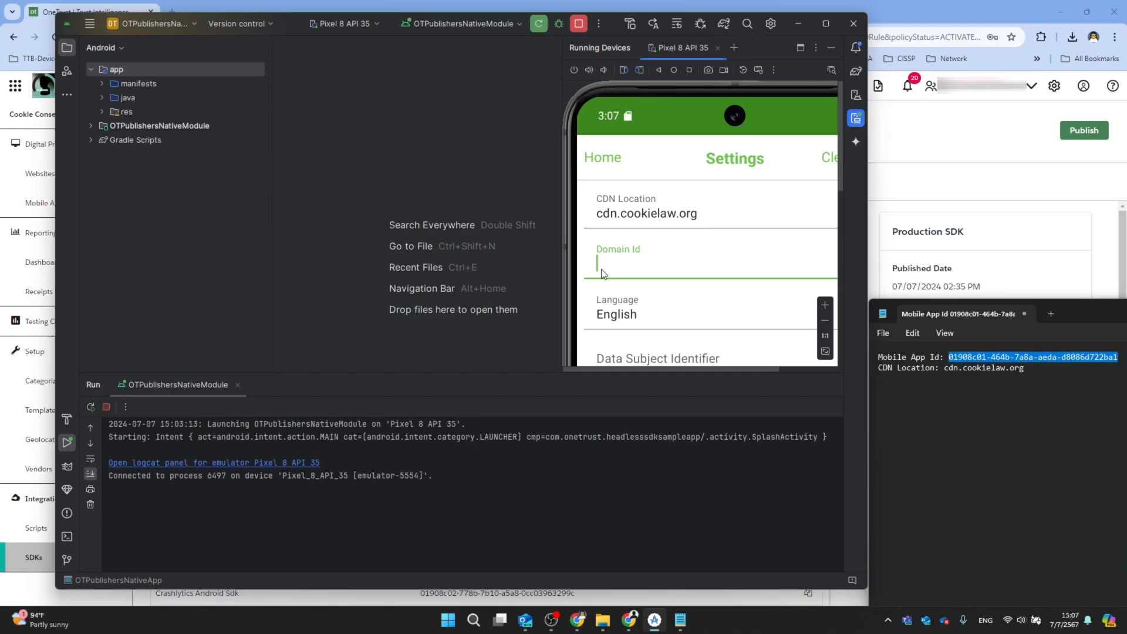
pyautogui.write('01908c01-464b-7a8a-')
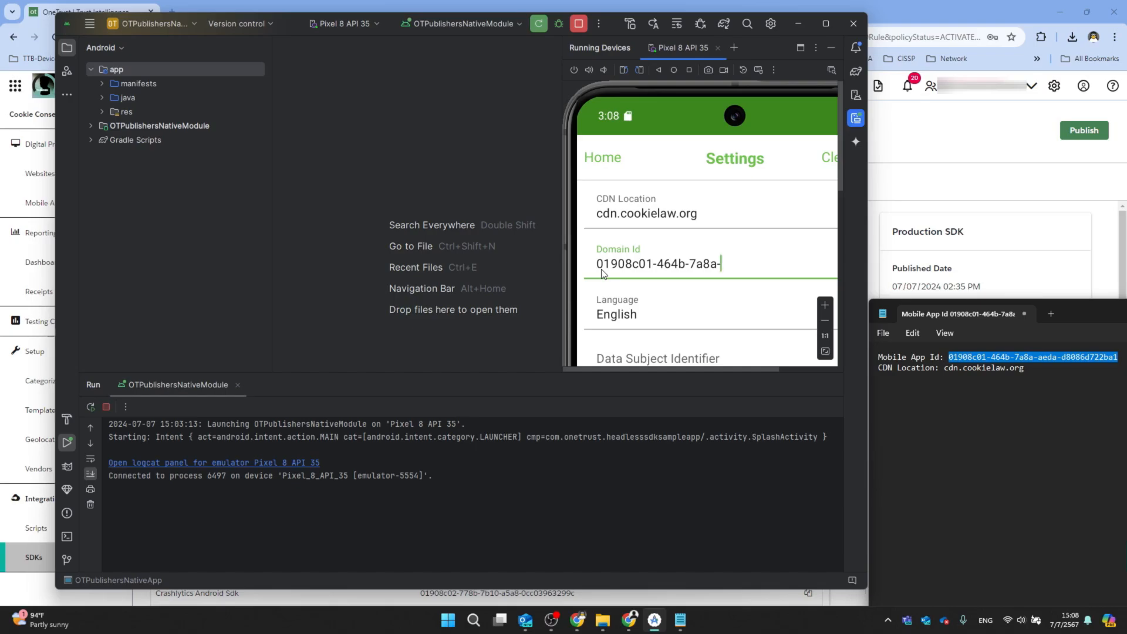
pyautogui.write('aeda-')
pyautogui.write('d8086d722')
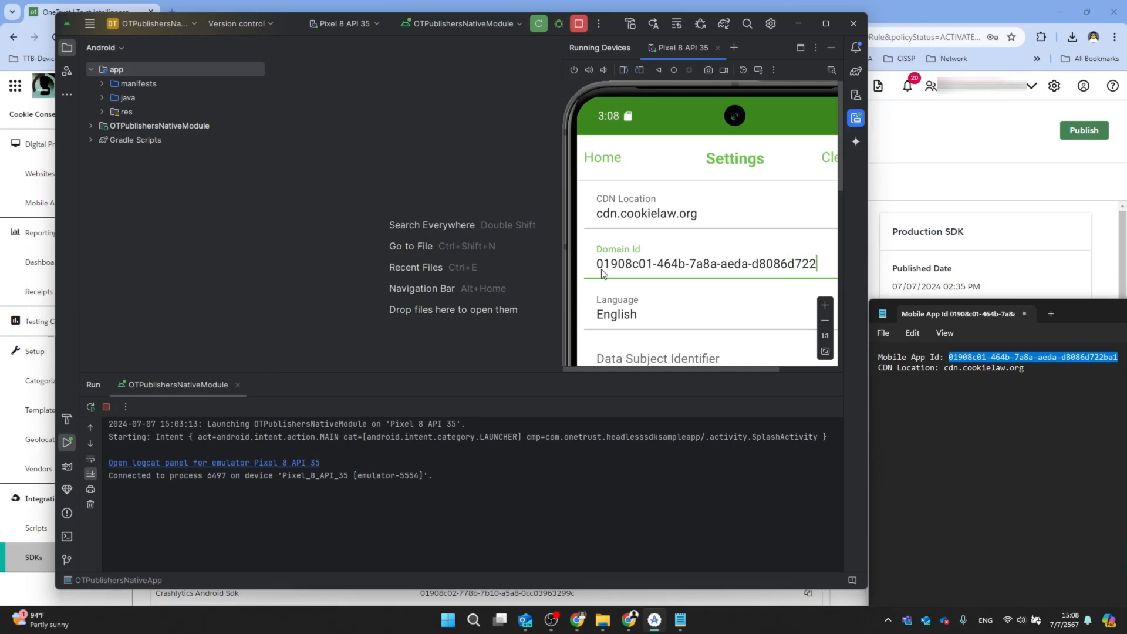
pyautogui.write('ba1')
pyautogui.click(655, 321)
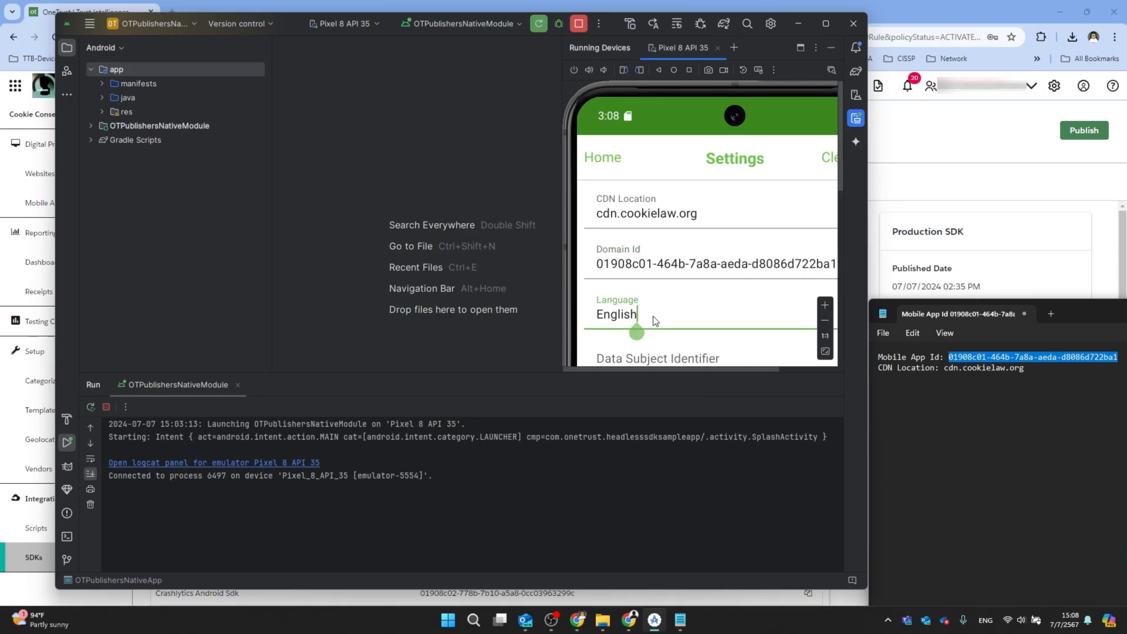
pyautogui.click(826, 321)
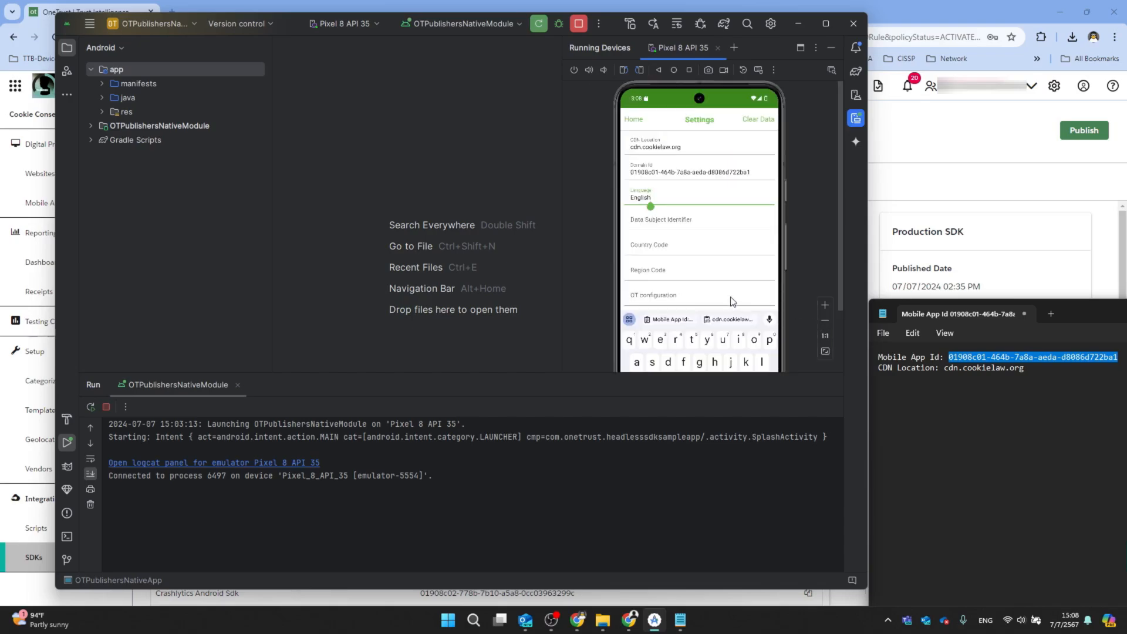
# Enlarge the emulator area, download the SDK data with the entered settings, and return to the sample app's home screen
pyautogui.moveTo(794, 373); pyautogui.dragTo(788, 444)
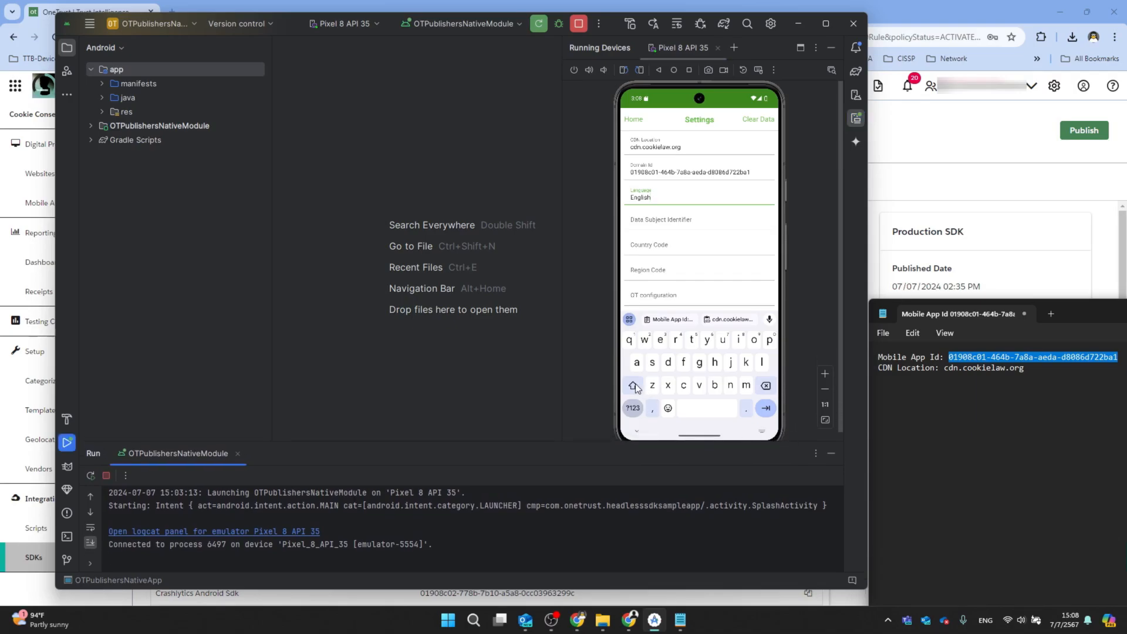
pyautogui.click(765, 409)
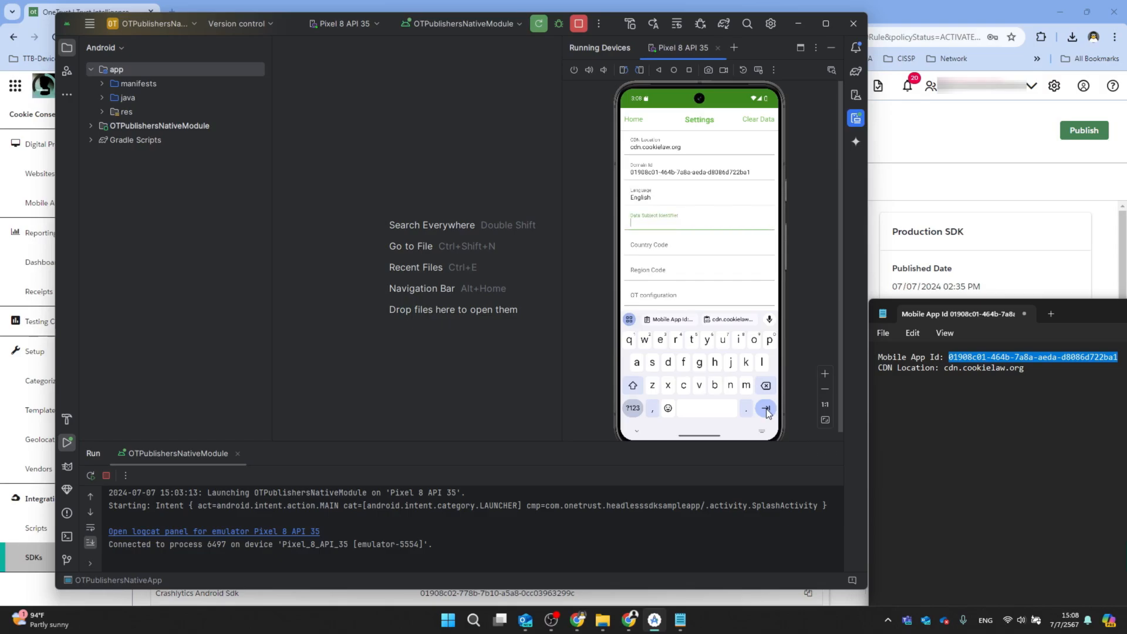
pyautogui.click(637, 434)
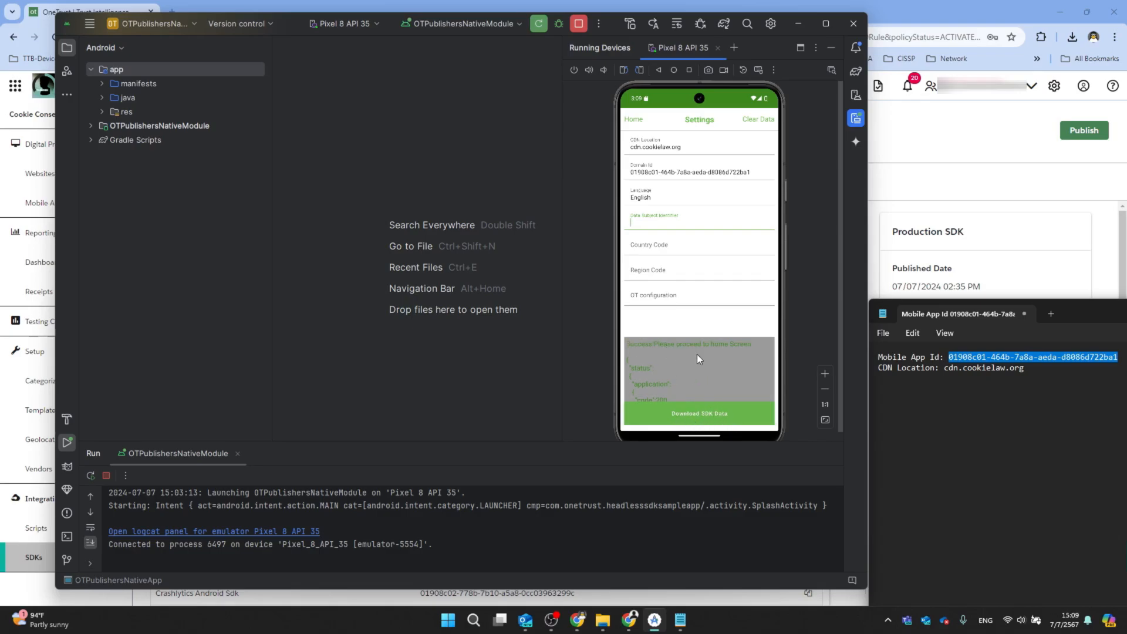
pyautogui.click(636, 121)
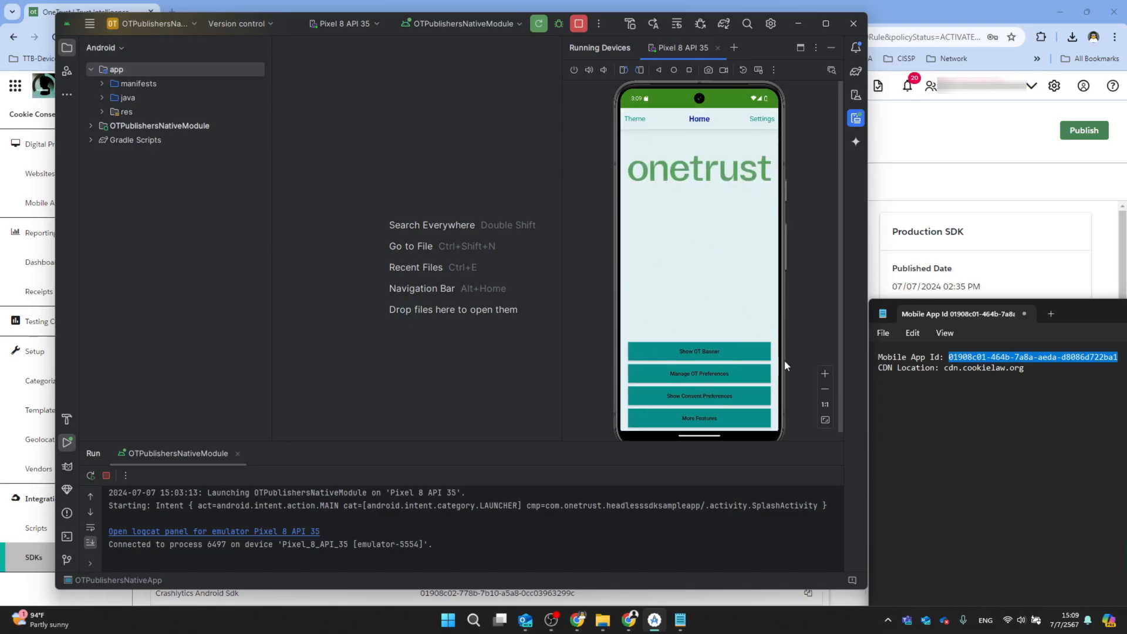
# Show the OT banner in the sample app and open its cookie settings at the consent categories
pyautogui.click(727, 353)
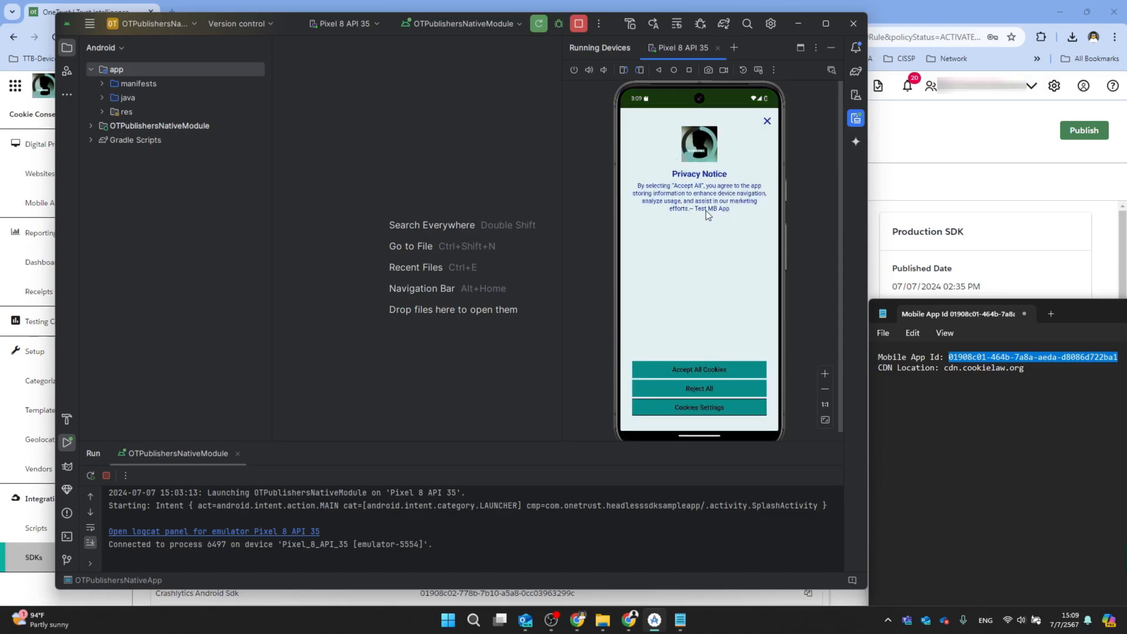
pyautogui.click(731, 408)
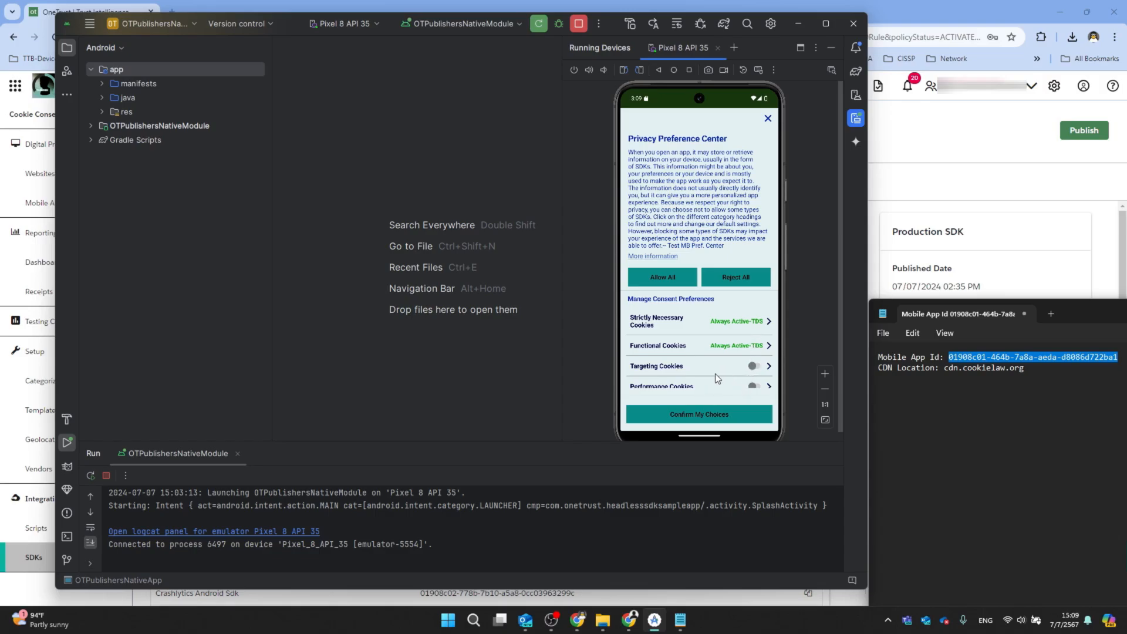
pyautogui.scroll(-2, 714, 373)
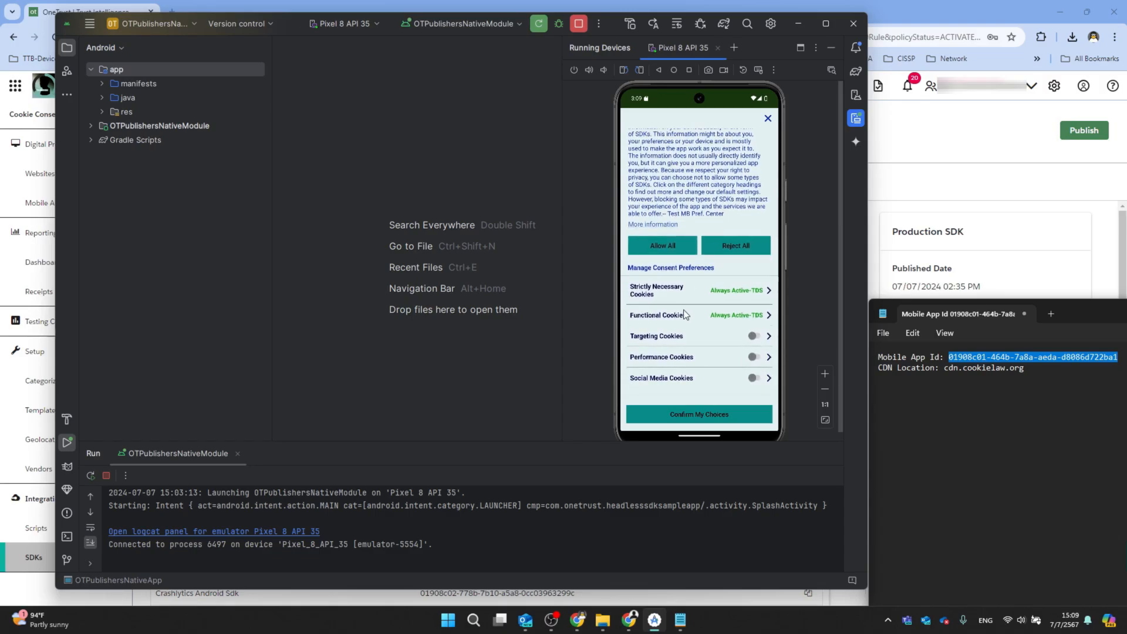
# Allow Targeting Cookies and Performance Cookies, leave Social Media Cookies switched off, and confirm the consent choices
pyautogui.click(752, 339)
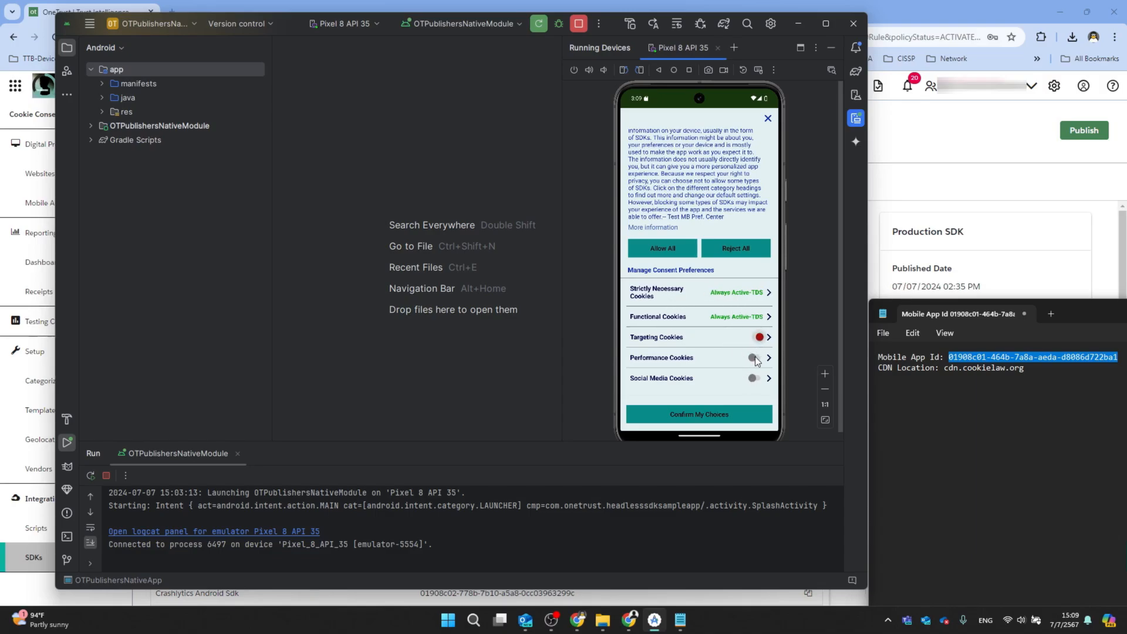
pyautogui.click(754, 358)
pyautogui.click(754, 378)
pyautogui.click(761, 380)
pyautogui.click(733, 413)
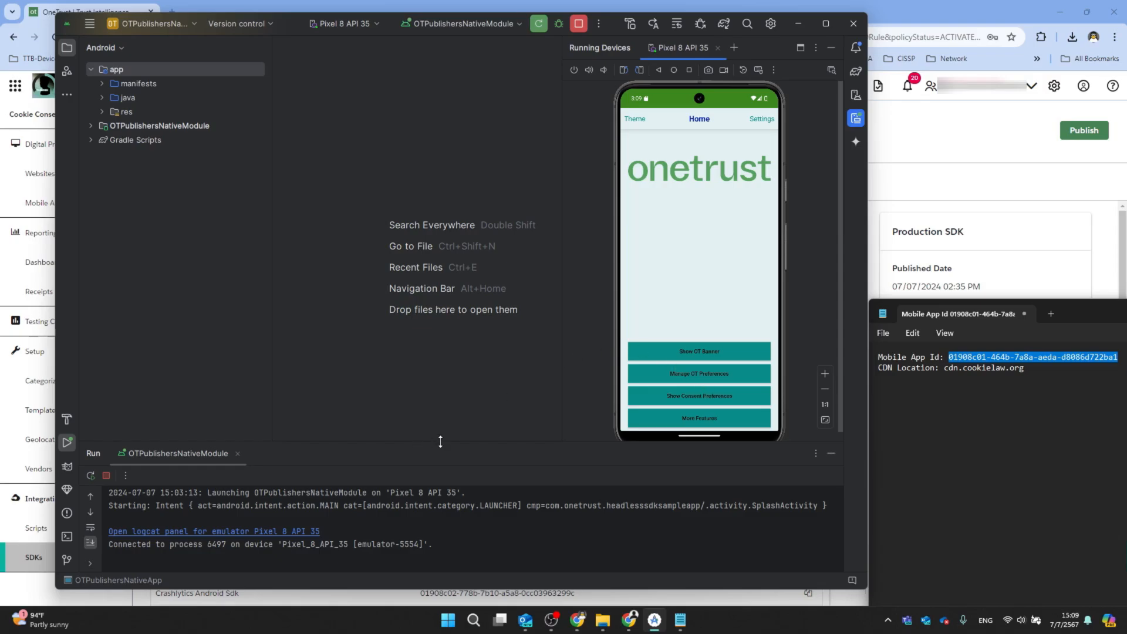
# Show Logcat and find the active profile in the sample app's Manage Profiles list under More Features
pyautogui.click(67, 466)
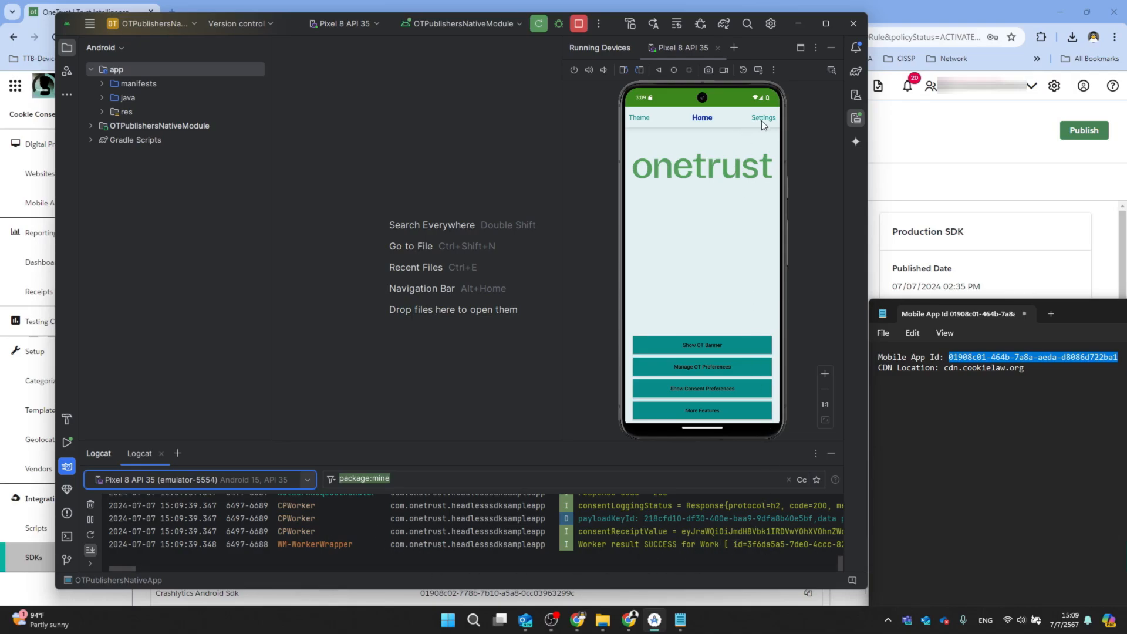
pyautogui.click(748, 411)
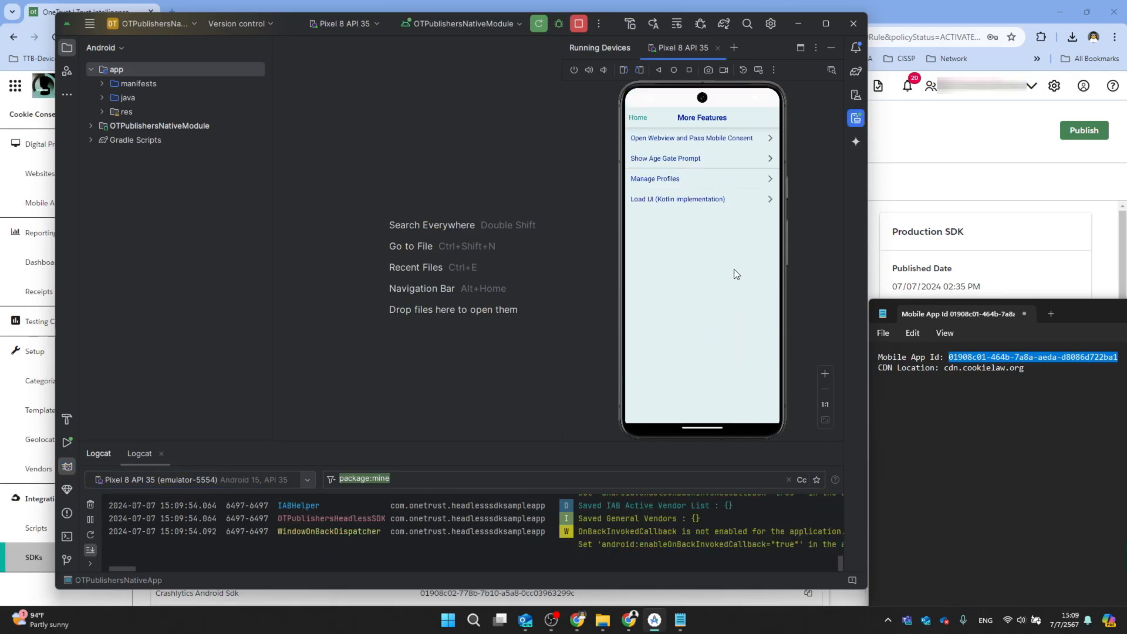
pyautogui.click(769, 178)
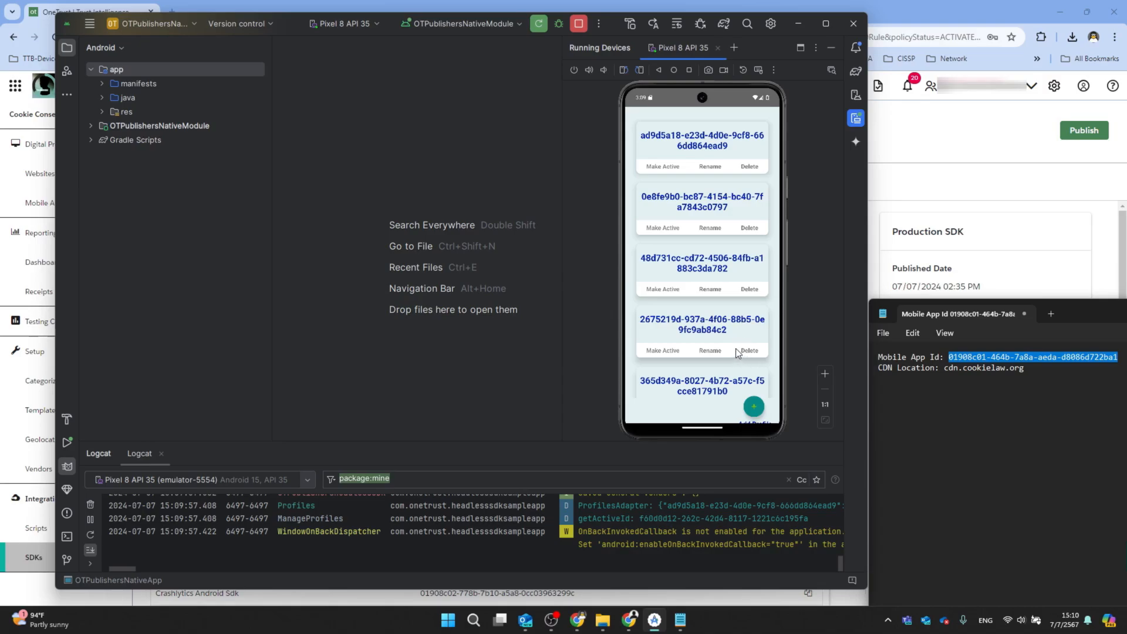
pyautogui.moveTo(746, 355); pyautogui.dragTo(726, 259)
pyautogui.moveTo(726, 373); pyautogui.dragTo(708, 272)
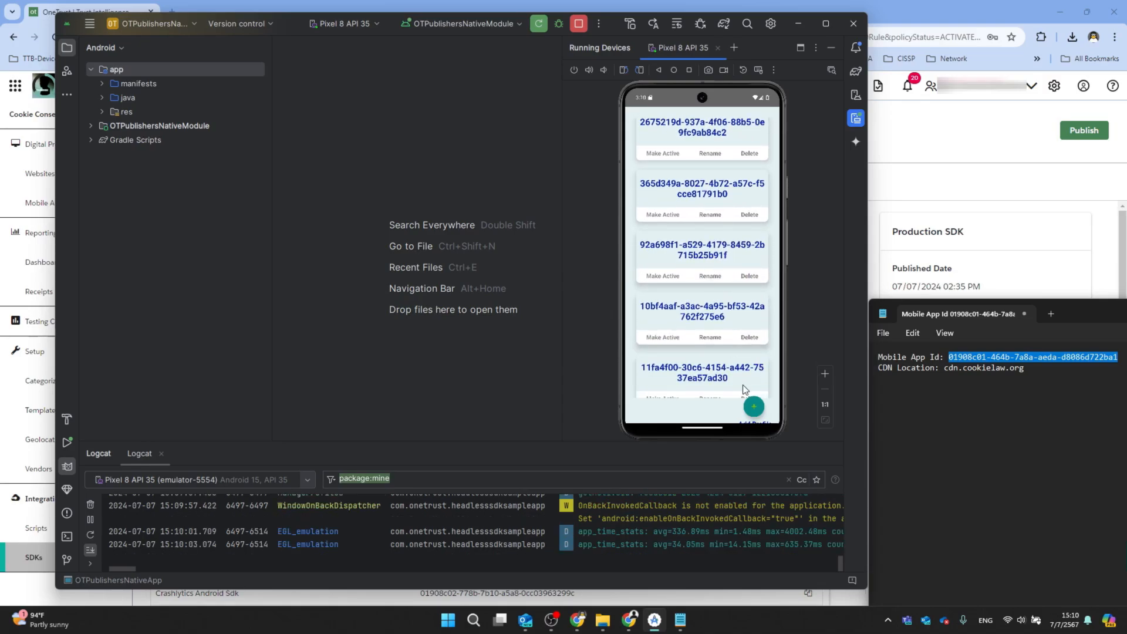
pyautogui.moveTo(745, 387); pyautogui.dragTo(746, 287)
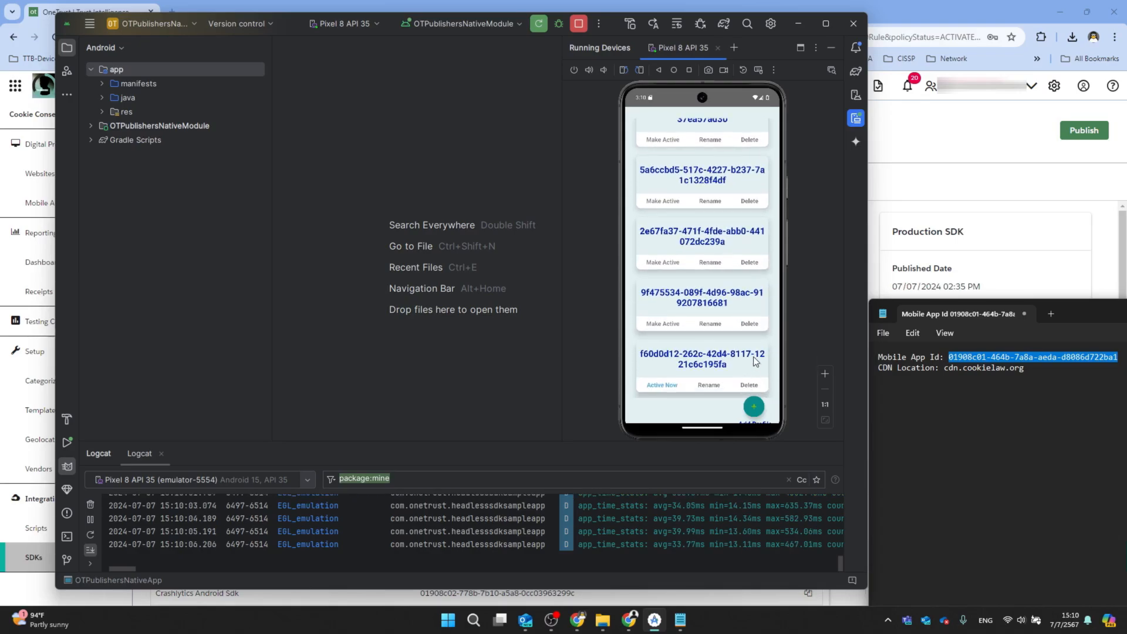
pyautogui.moveTo(752, 357); pyautogui.dragTo(749, 273)
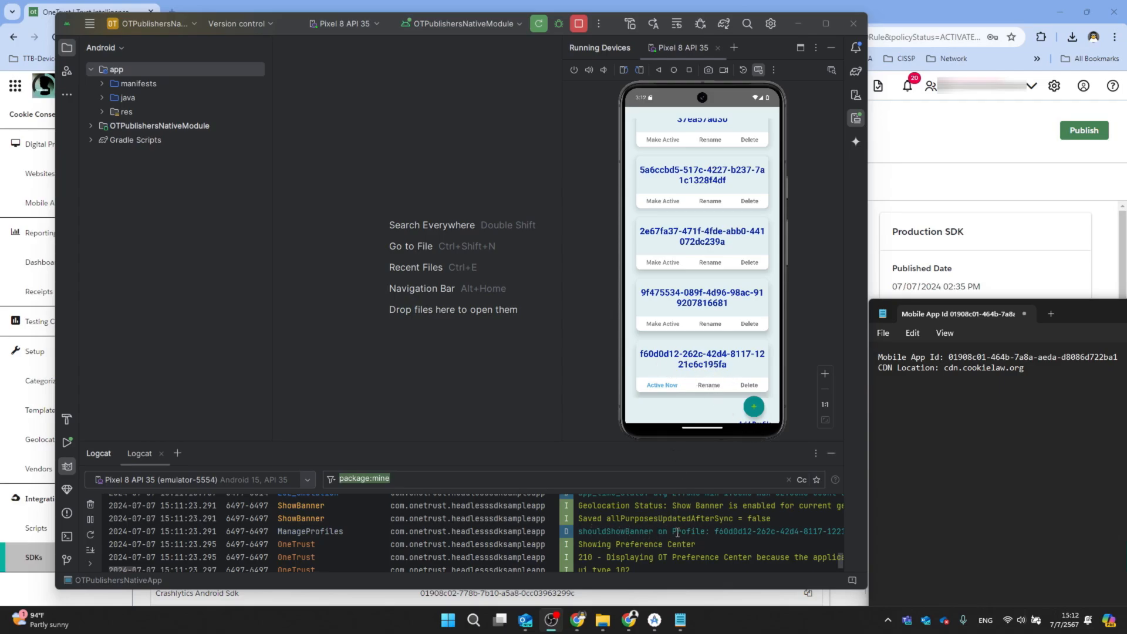
# Copy the active profile's ID from the shouldShowBanner line in Logcat into the Notepad note below the CDN Location
pyautogui.moveTo(673, 531); pyautogui.dragTo(822, 534)
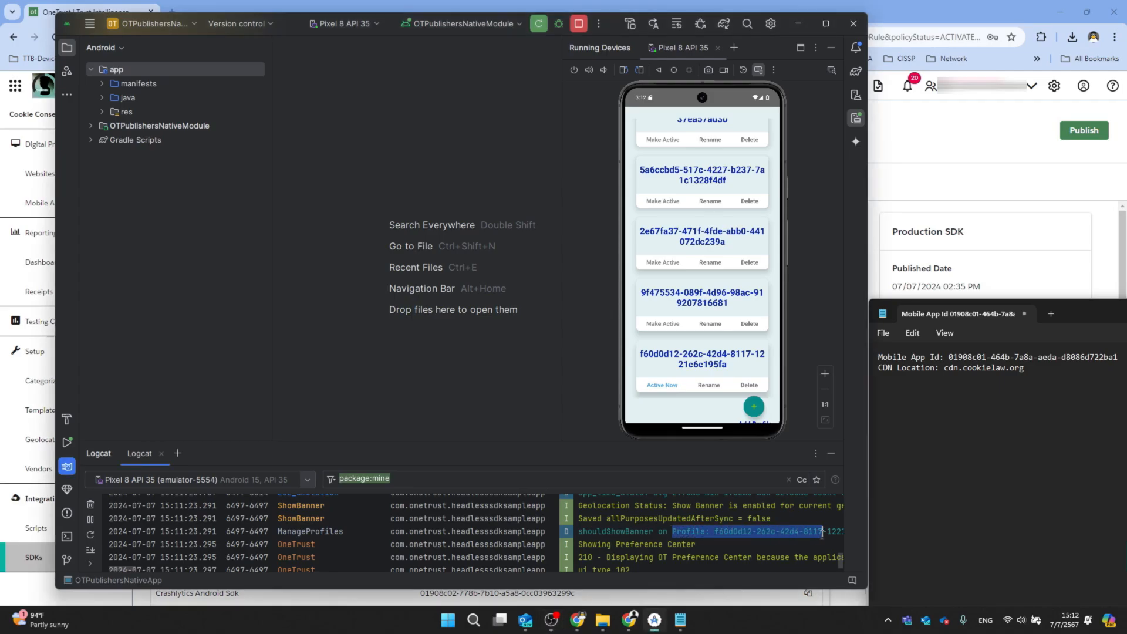
pyautogui.click(785, 531)
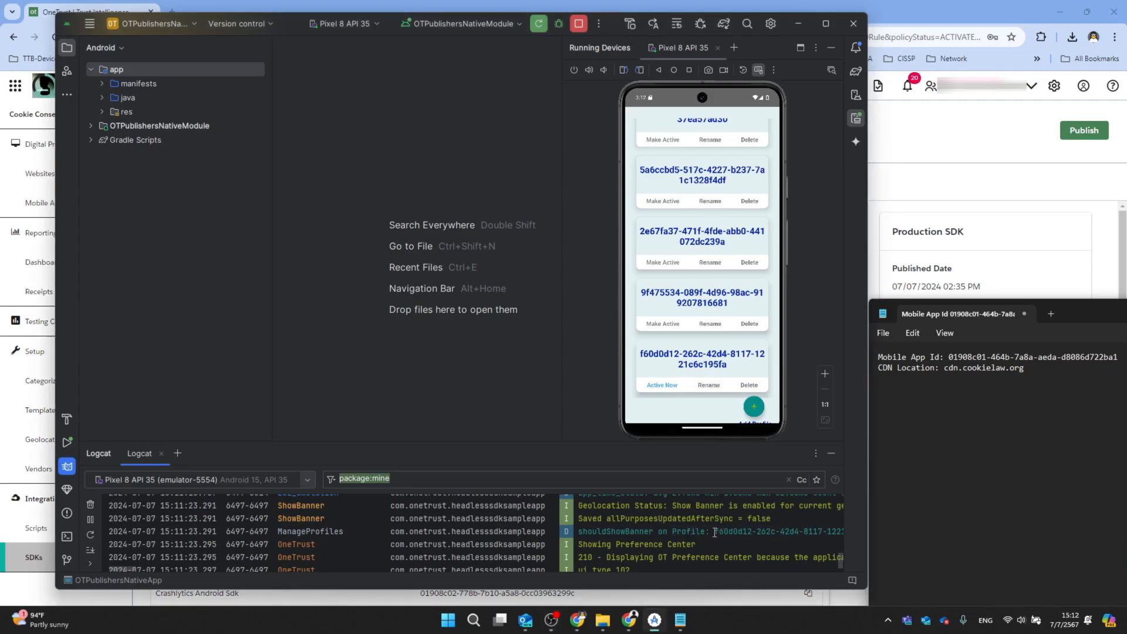
pyautogui.moveTo(715, 532); pyautogui.dragTo(784, 534)
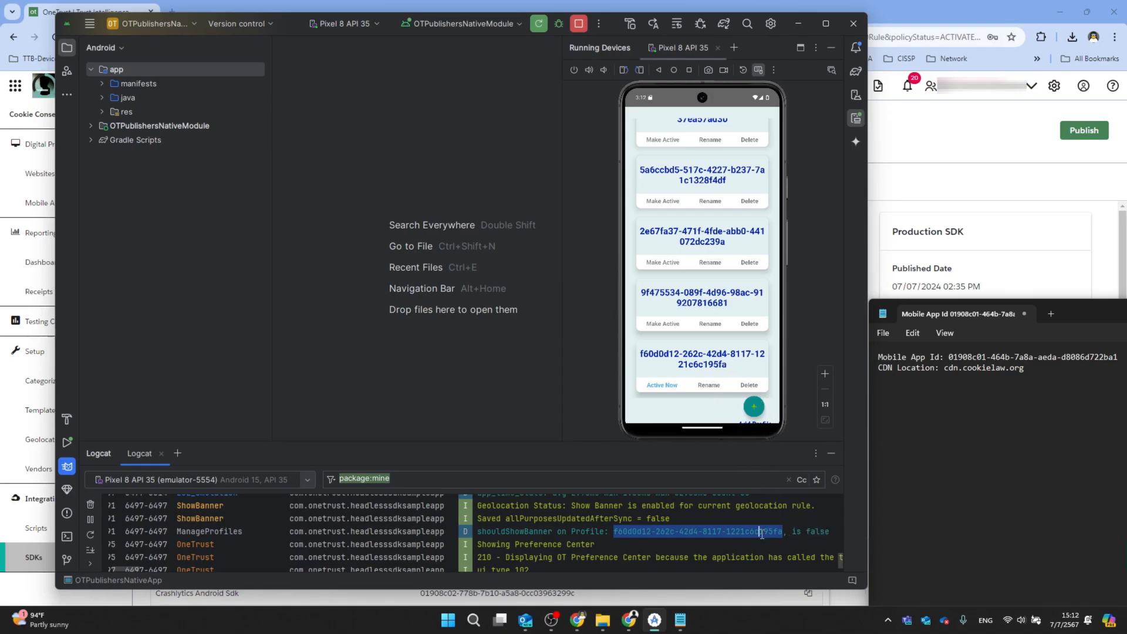
pyautogui.rightClick(761, 533)
pyautogui.click(792, 451)
pyautogui.click(1049, 382)
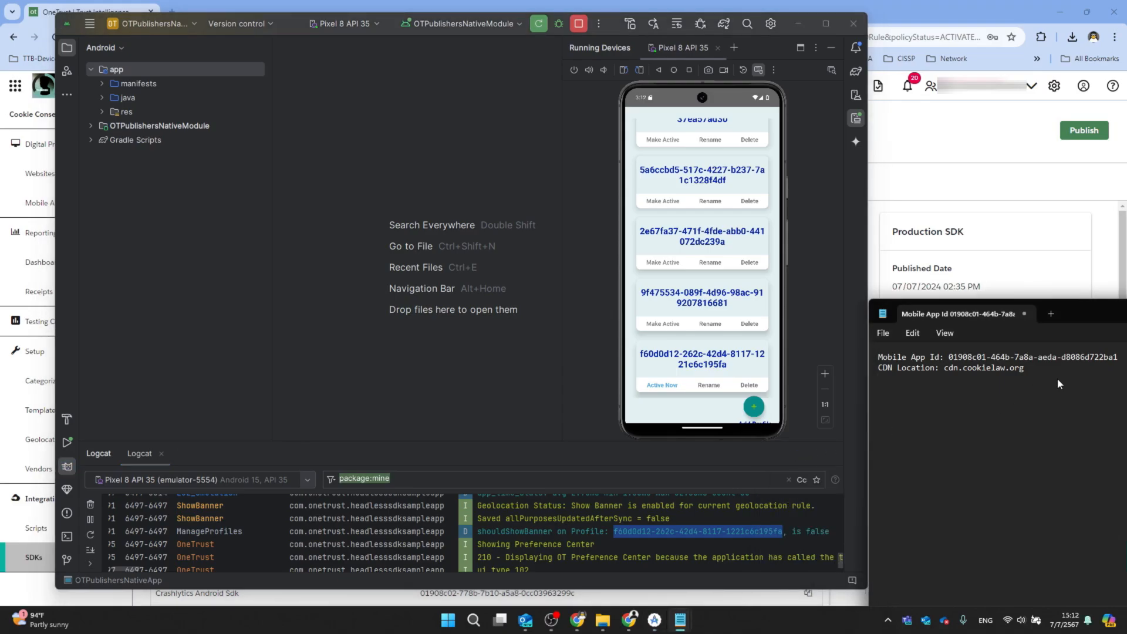
pyautogui.hotkey('ctrl', 'v')
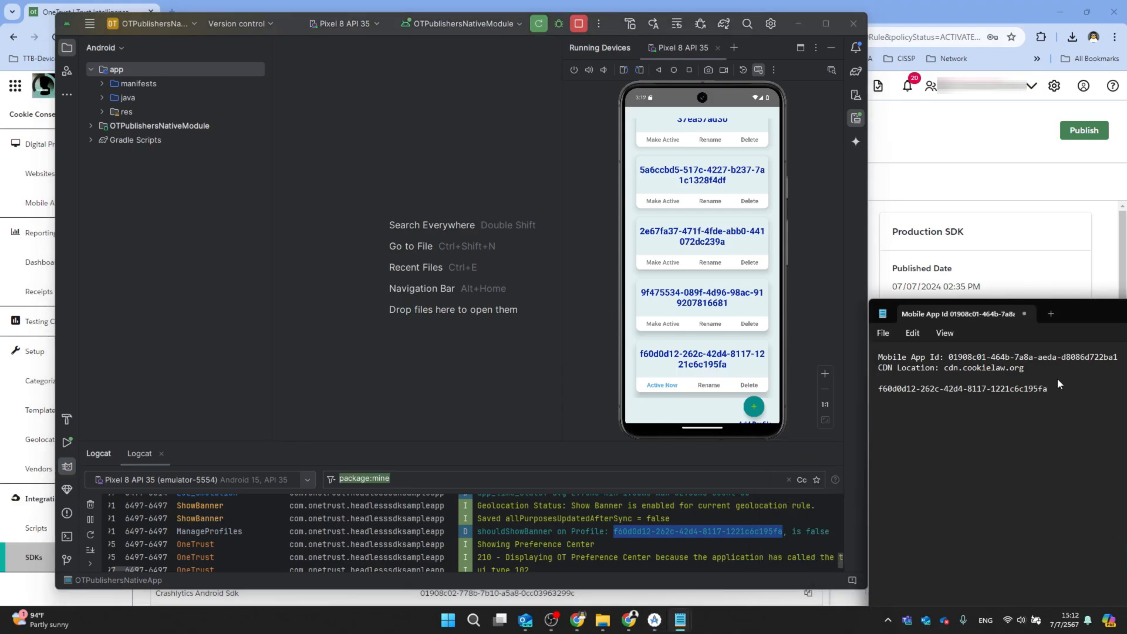
# Switch to OneTrust, search Receipts for the profile ID saved in Notepad, and examine the receipt's Social Media Cookies consent
pyautogui.click(986, 6)
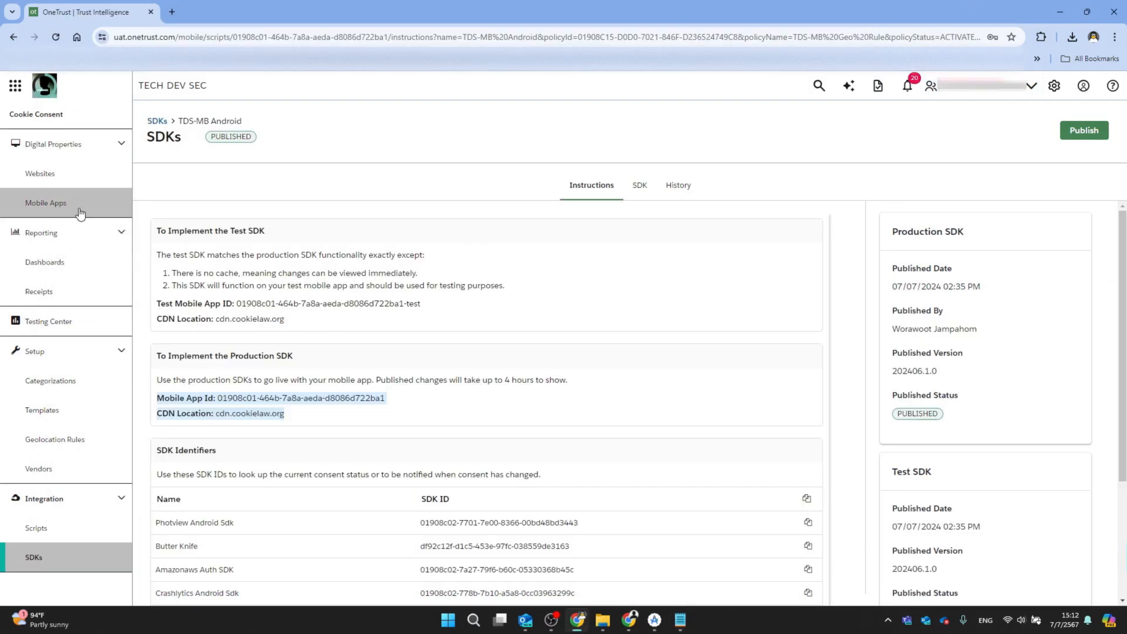
pyautogui.click(47, 297)
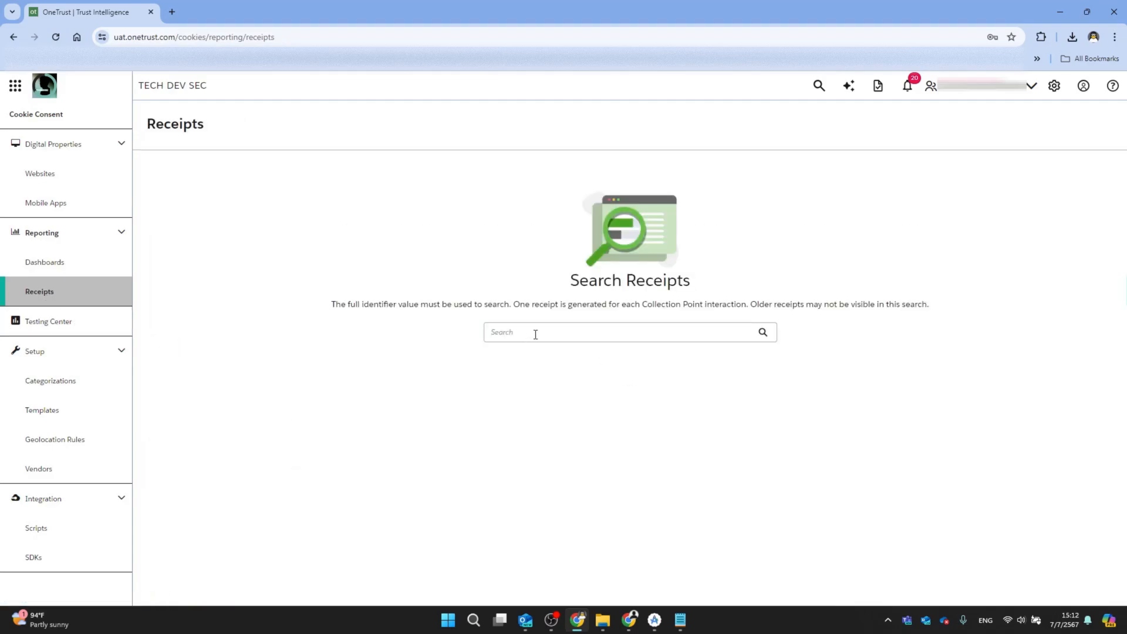
pyautogui.moveTo(679, 623)
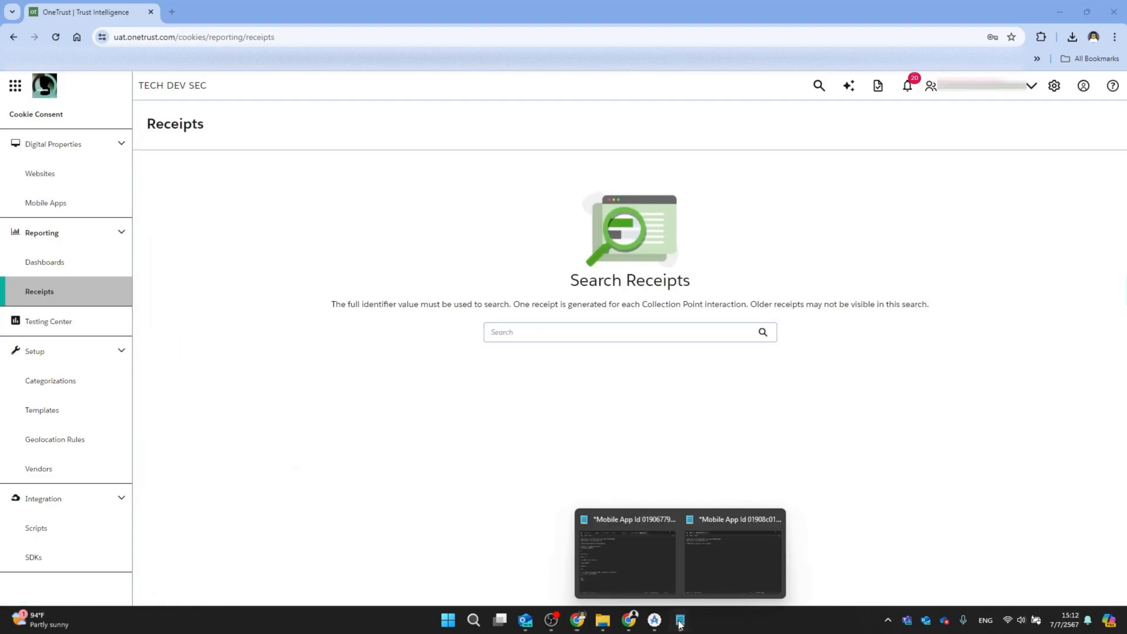
pyautogui.click(745, 572)
pyautogui.click(1051, 390)
pyautogui.moveTo(1051, 391); pyautogui.dragTo(901, 402)
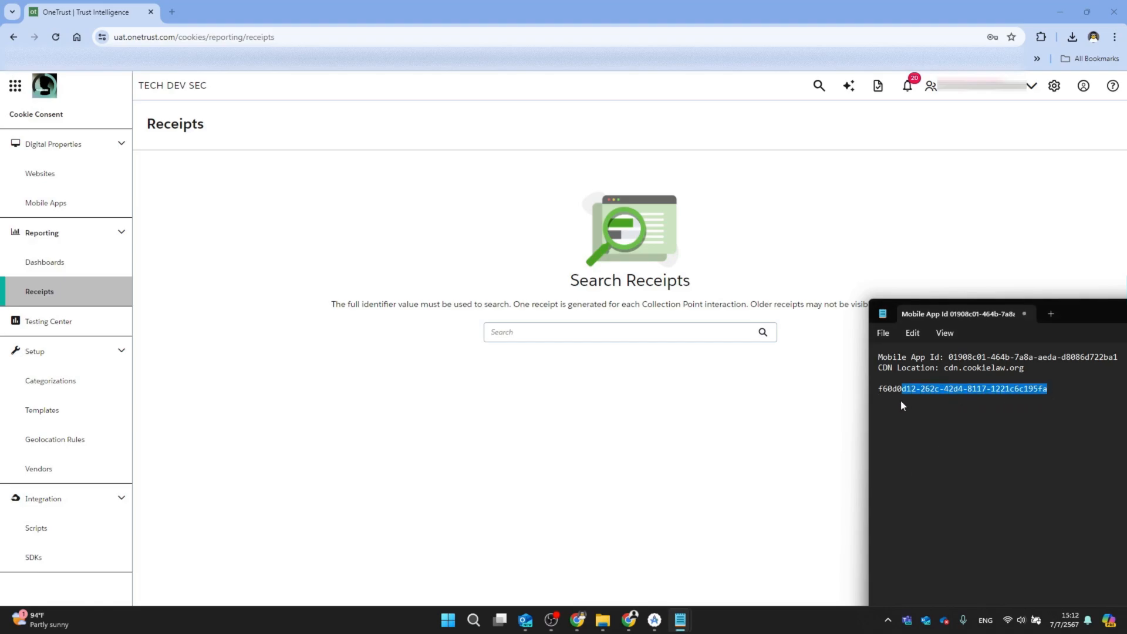
pyautogui.click(697, 332)
pyautogui.hotkey('ctrl', 'v')
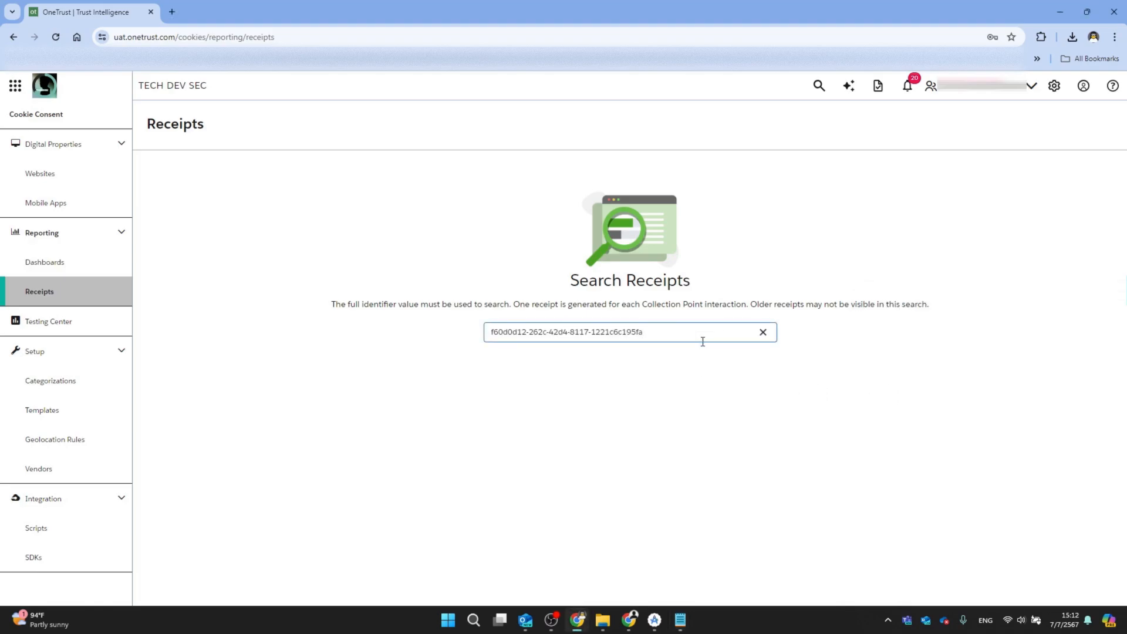
pyautogui.press('Return')
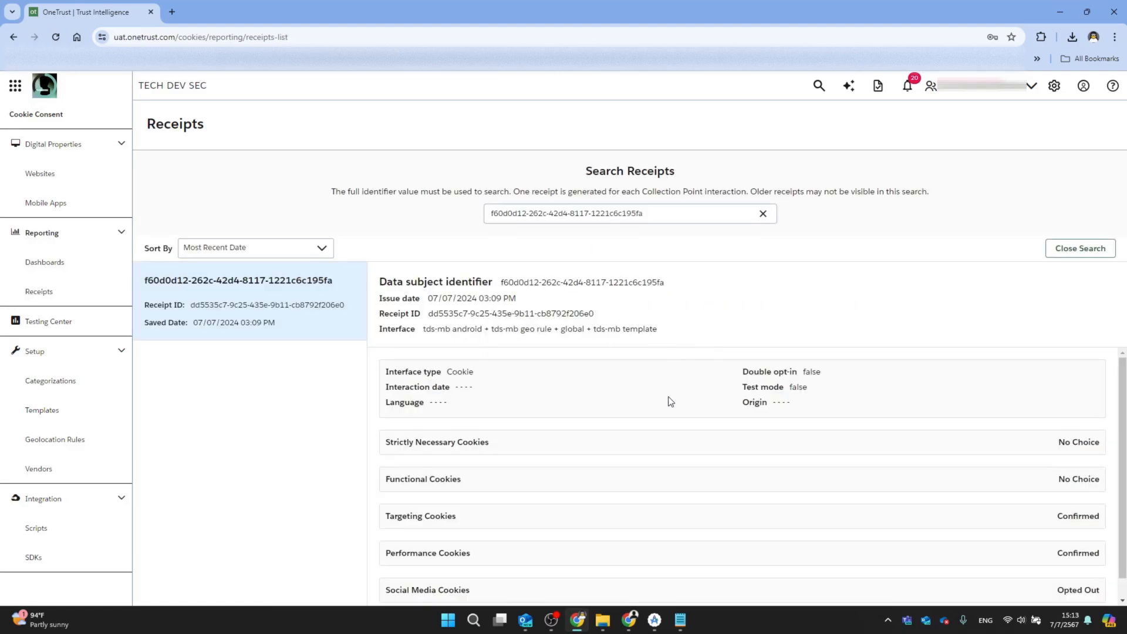
pyautogui.scroll(-1, 735, 415)
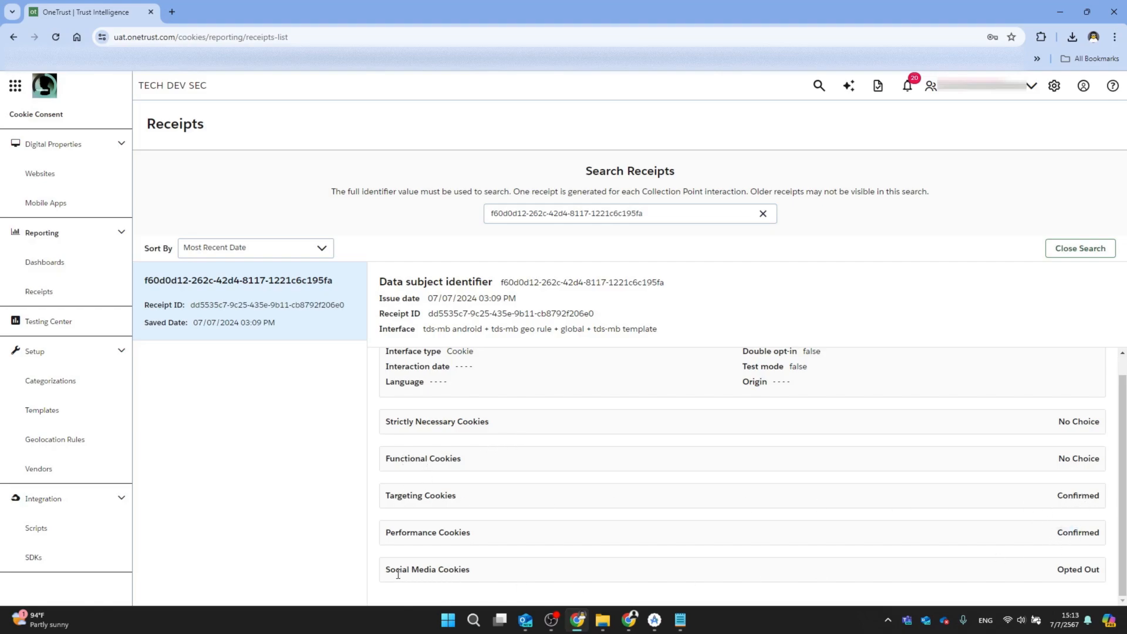
pyautogui.moveTo(390, 568); pyautogui.dragTo(1097, 566)
pyautogui.click(1064, 558)
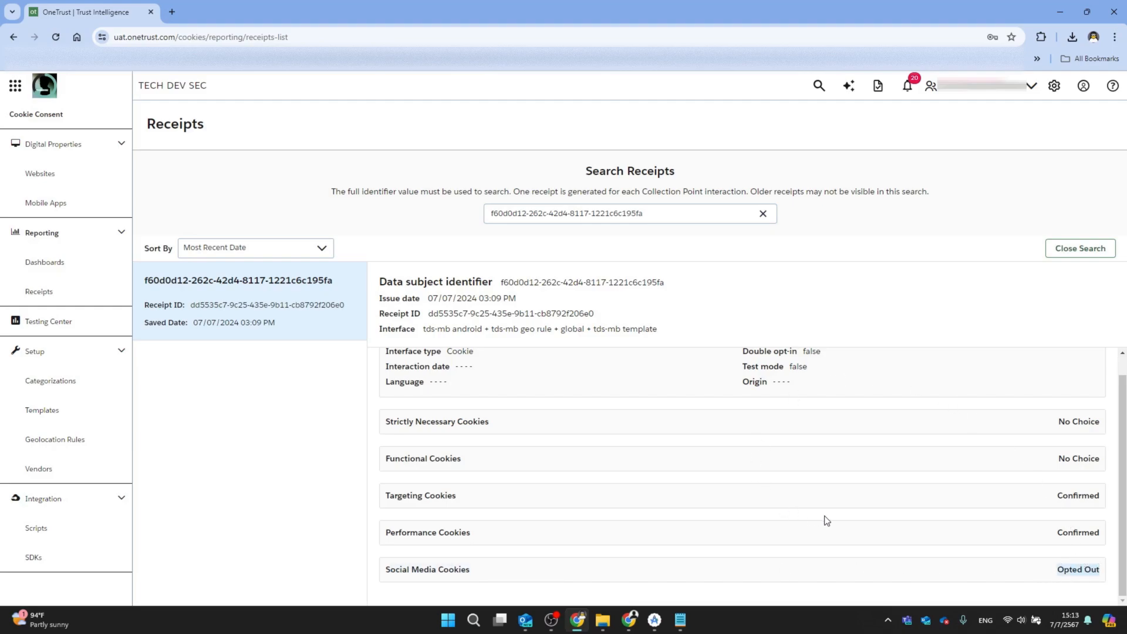